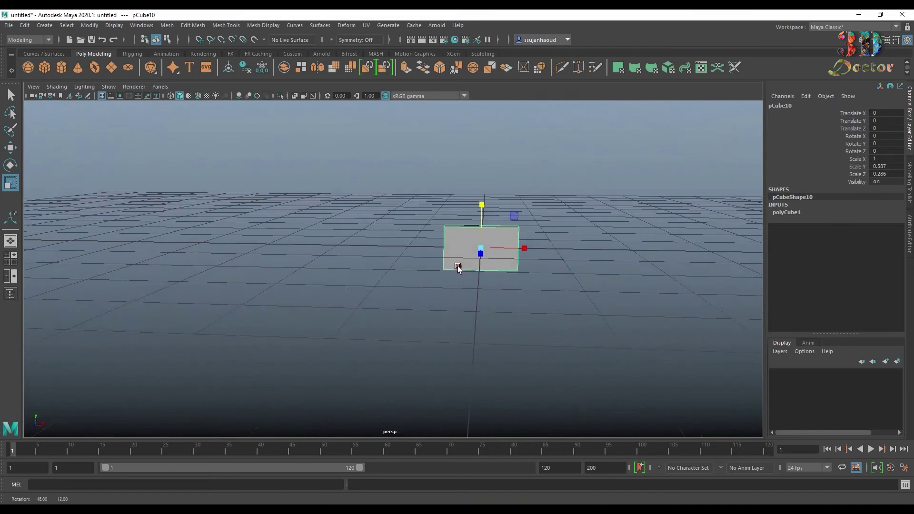
# Step: Scale the cube along X to 15.88 to stretch it into a long, narrow bar
pyautogui.moveTo(481, 207); pyautogui.dragTo(480, 207)
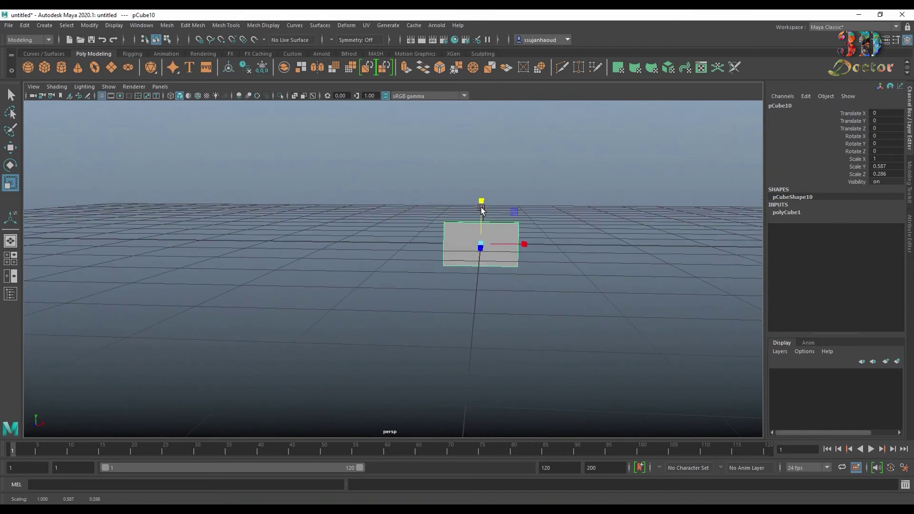
pyautogui.scroll(-5, 519, 243)
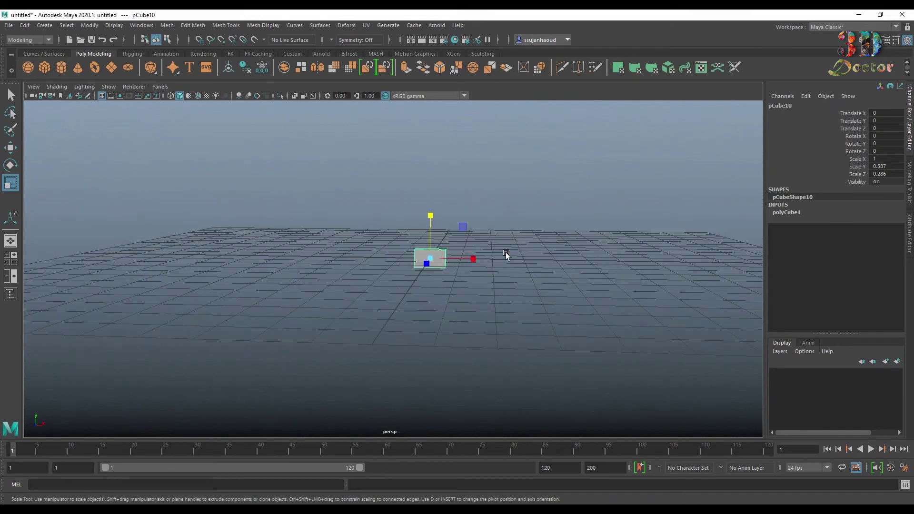
pyautogui.moveTo(471, 258); pyautogui.dragTo(721, 268)
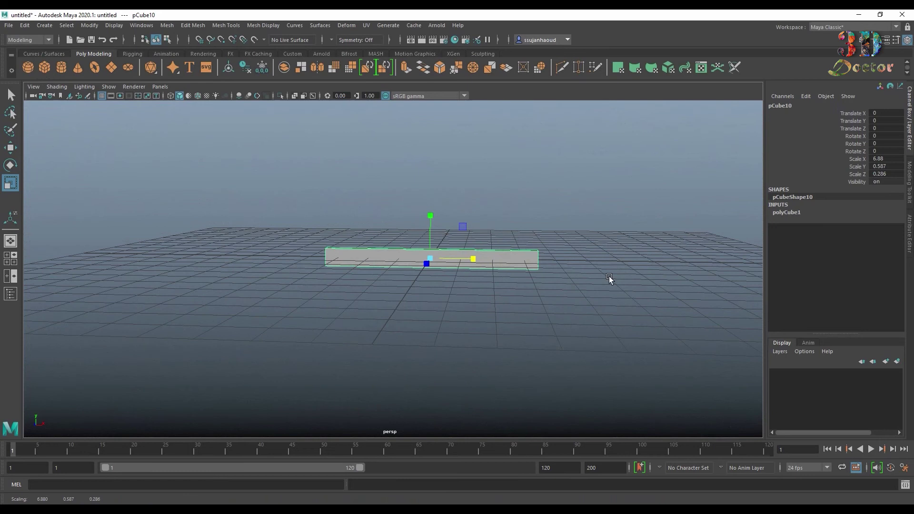
pyautogui.keyDown('alt'); pyautogui.moveTo(558, 283); pyautogui.dragTo(515, 292); pyautogui.keyUp('alt')
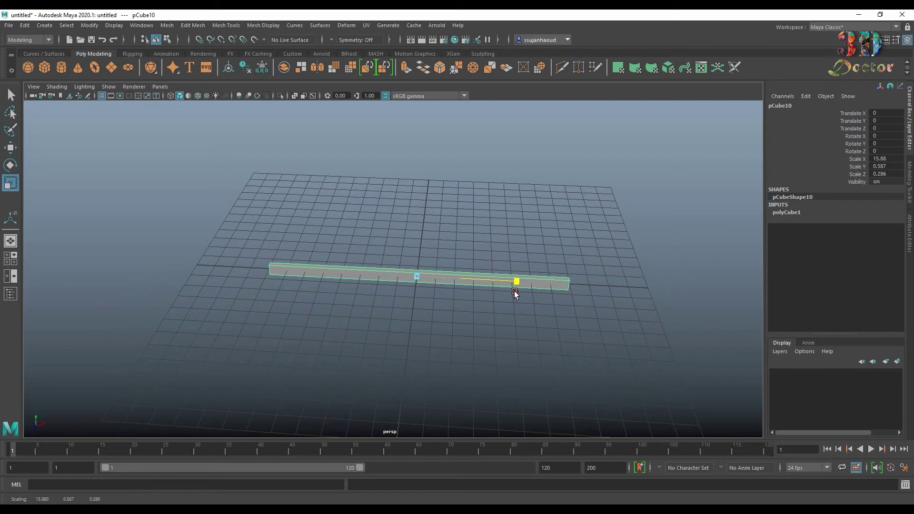
pyautogui.scroll(3, 510, 229)
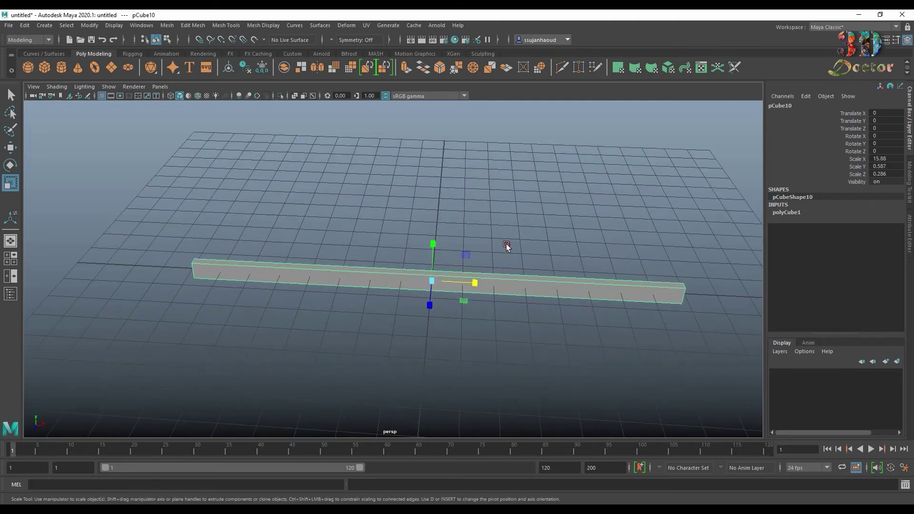
# Step: Scale the bar along Z to 0.189 to make it thinner
pyautogui.keyDown('alt'); pyautogui.moveTo(506, 244); pyautogui.dragTo(418, 239); pyautogui.keyUp('alt')
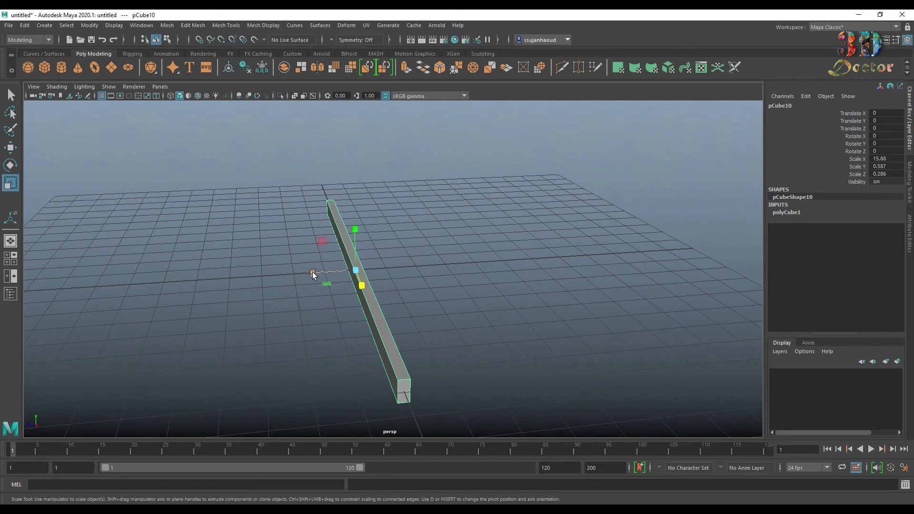
pyautogui.moveTo(312, 272); pyautogui.dragTo(325, 273)
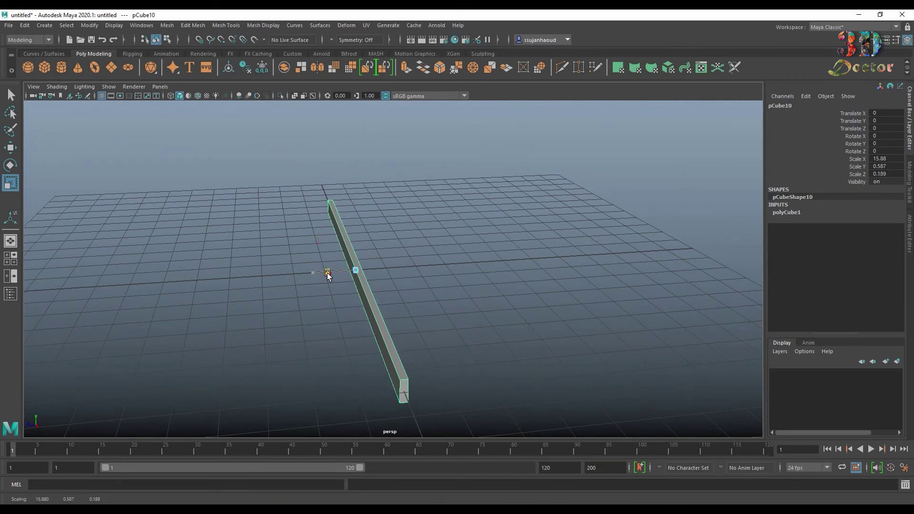
pyautogui.scroll(3, 421, 284)
pyautogui.keyDown('alt'); pyautogui.moveTo(422, 284); pyautogui.dragTo(482, 264); pyautogui.keyUp('alt')
pyautogui.scroll(-3, 529, 250)
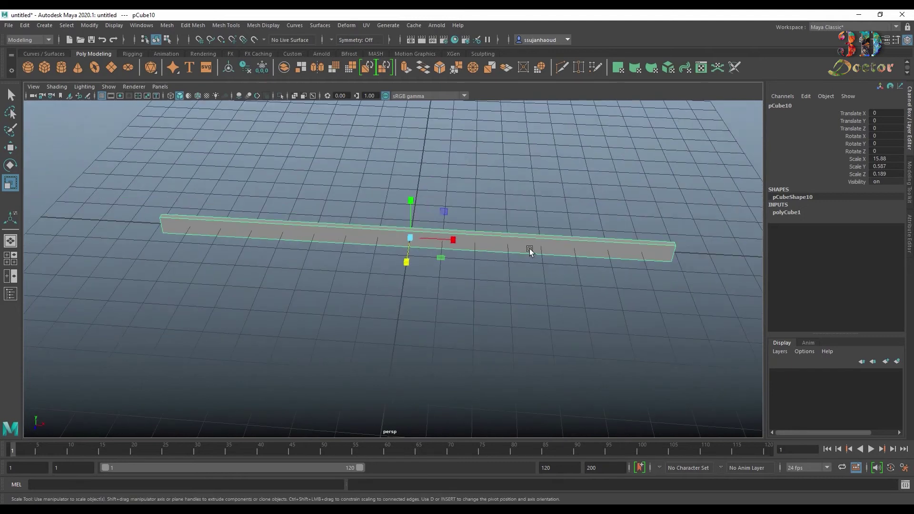
# Step: Set the bar's width subdivisions to 26
pyautogui.click(785, 212)
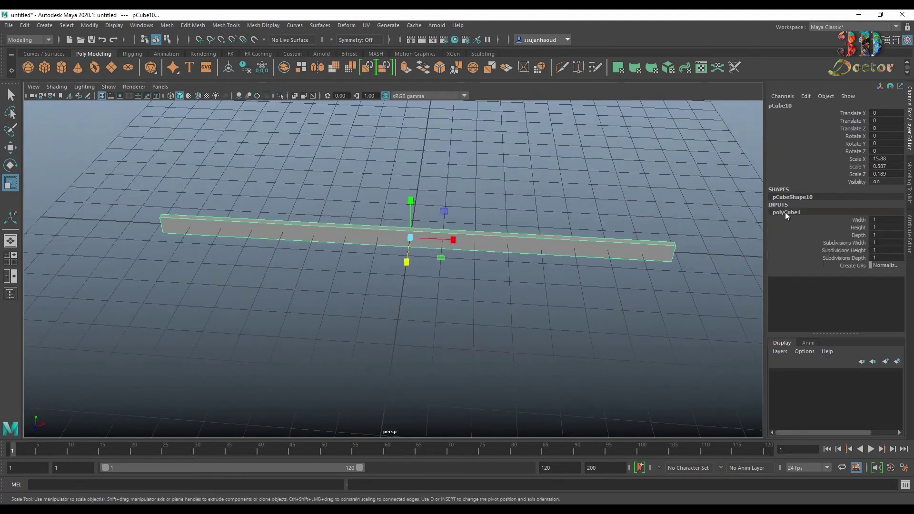
pyautogui.click(856, 242)
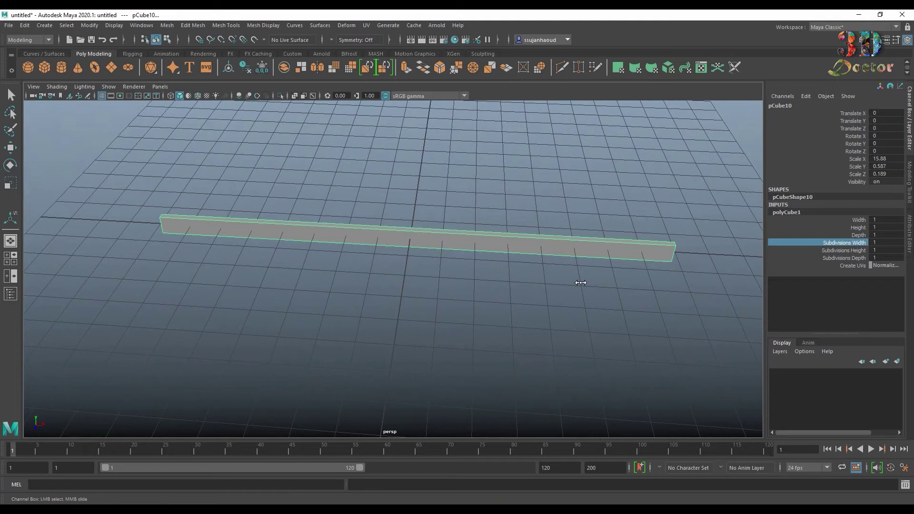
pyautogui.moveTo(626, 282); pyautogui.dragTo(716, 283, button='middle')
pyautogui.moveTo(527, 305); pyautogui.dragTo(551, 302, button='middle')
pyautogui.moveTo(623, 291); pyautogui.dragTo(620, 293, button='middle')
# Step: Switch to vertex selection, set symmetry to Object X, and select the vertices at both ends of the bar
pyautogui.keyDown('alt'); pyautogui.moveTo(501, 281); pyautogui.dragTo(499, 312); pyautogui.keyUp('alt')
pyautogui.moveTo(498, 311); pyautogui.dragTo(448, 251, button='right')
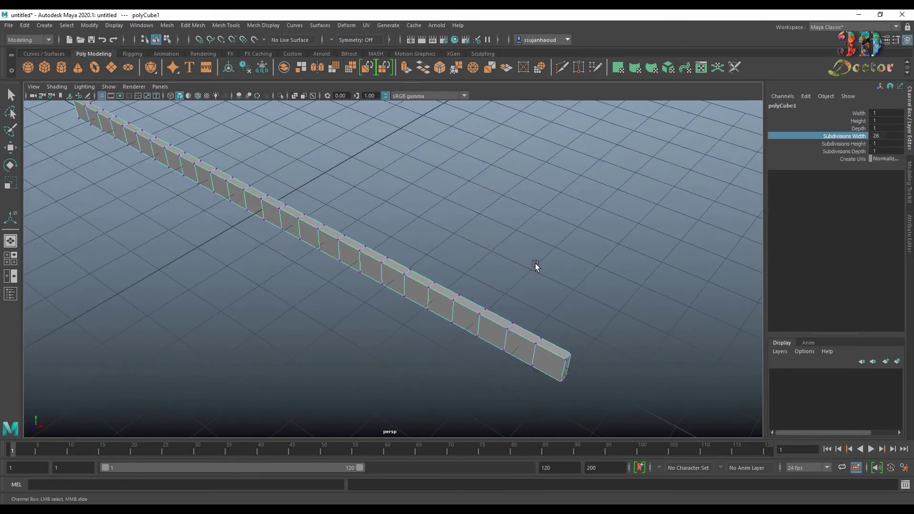
pyautogui.click(911, 185)
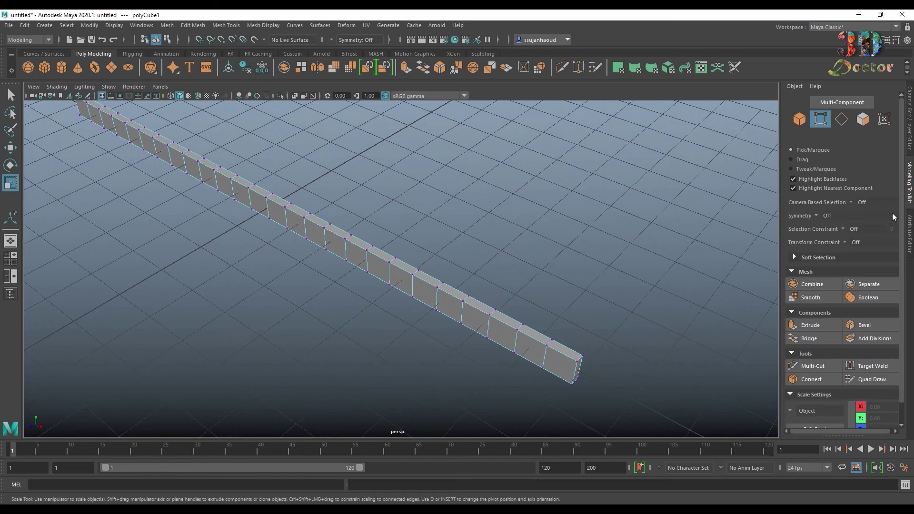
pyautogui.click(814, 216)
pyautogui.click(836, 230)
pyautogui.keyDown('alt'); pyautogui.moveTo(642, 215); pyautogui.dragTo(568, 280); pyautogui.keyUp('alt')
pyautogui.moveTo(536, 248); pyautogui.dragTo(583, 310)
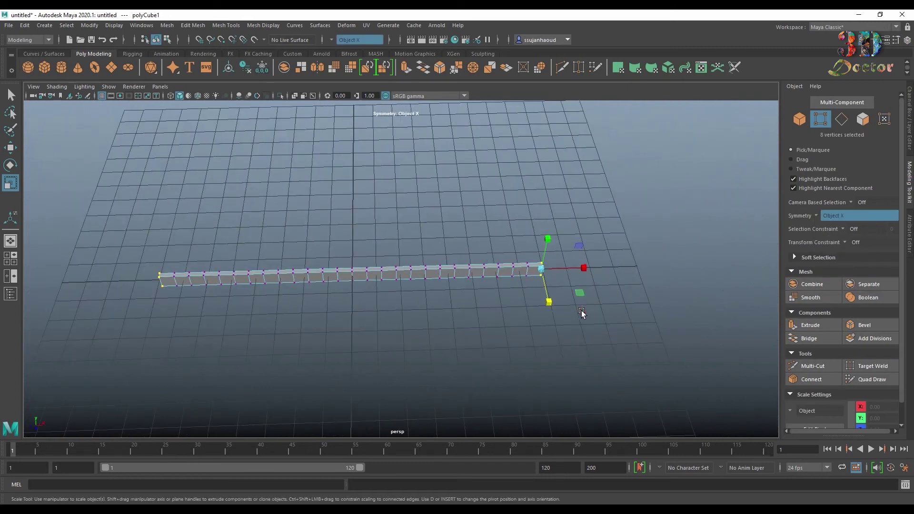
# Step: Enable soft selection with a falloff spanning several segments and scale the end vertices inward along Z to taper the bar
pyautogui.keyDown('alt'); pyautogui.moveTo(641, 239); pyautogui.dragTo(567, 216); pyautogui.keyUp('alt')
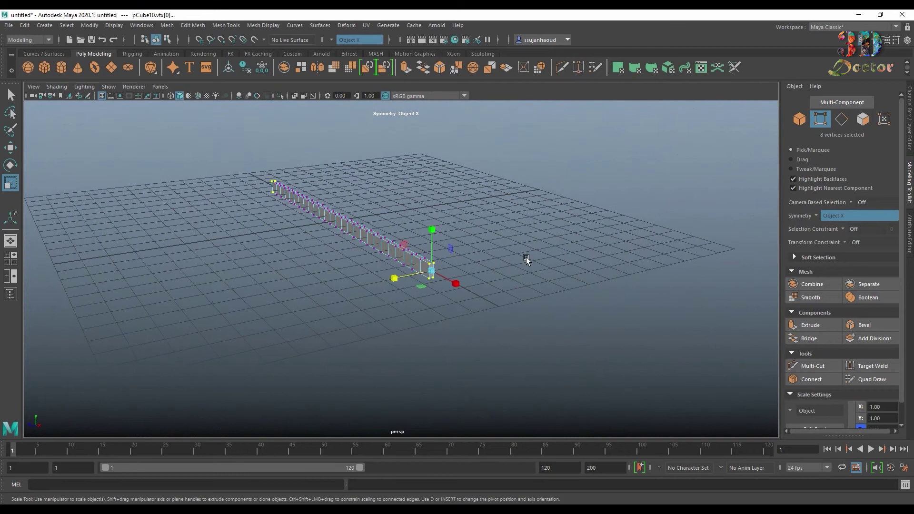
pyautogui.press('b')
pyautogui.scroll(5, 485, 269)
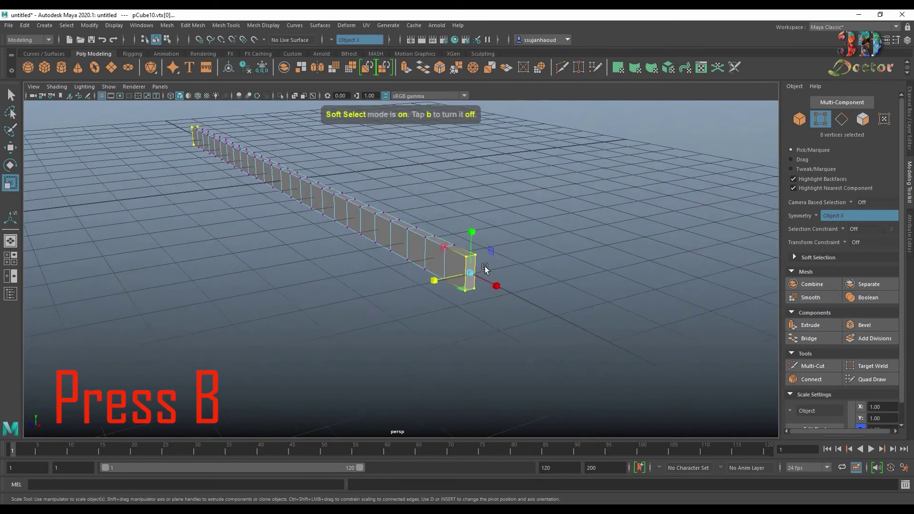
pyautogui.keyDown('alt'); pyautogui.moveTo(537, 234); pyautogui.dragTo(523, 257); pyautogui.keyUp('alt')
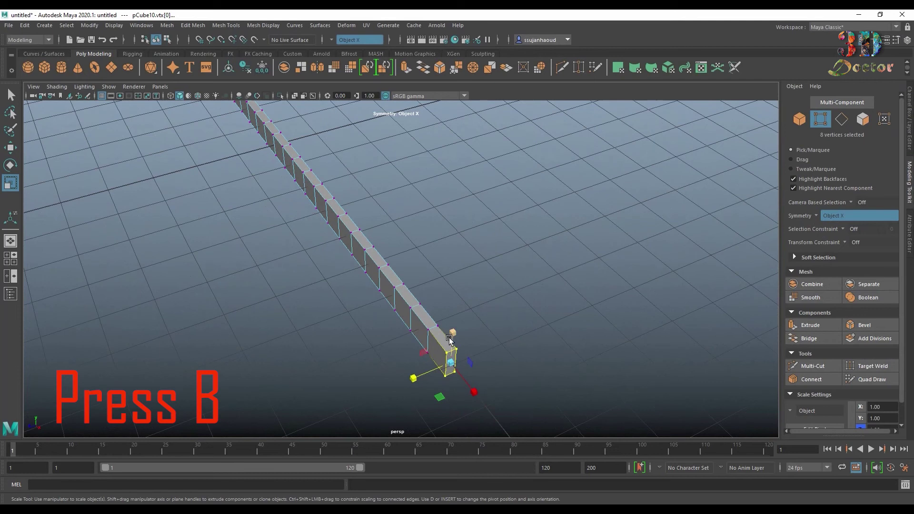
pyautogui.press('b')
pyautogui.moveTo(452, 320); pyautogui.dragTo(604, 337)
pyautogui.moveTo(605, 337); pyautogui.dragTo(649, 347, button='middle')
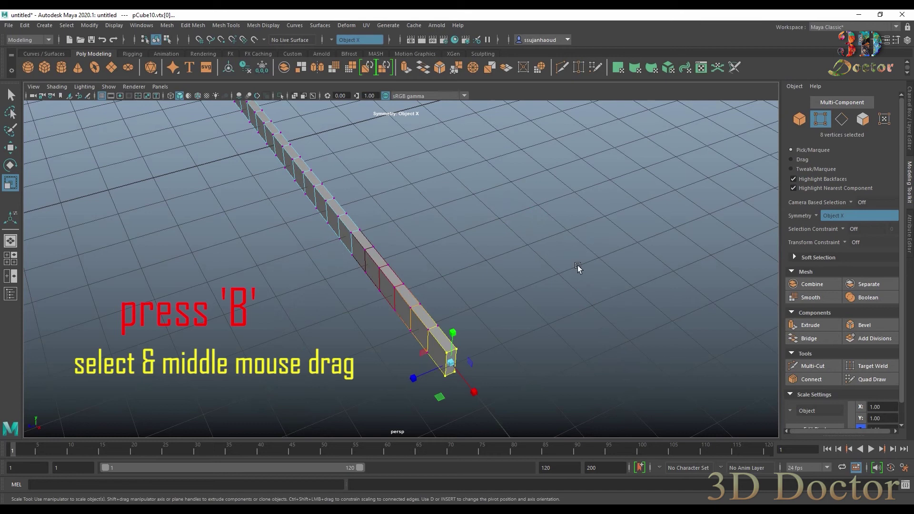
pyautogui.moveTo(426, 380); pyautogui.dragTo(451, 377, button='middle')
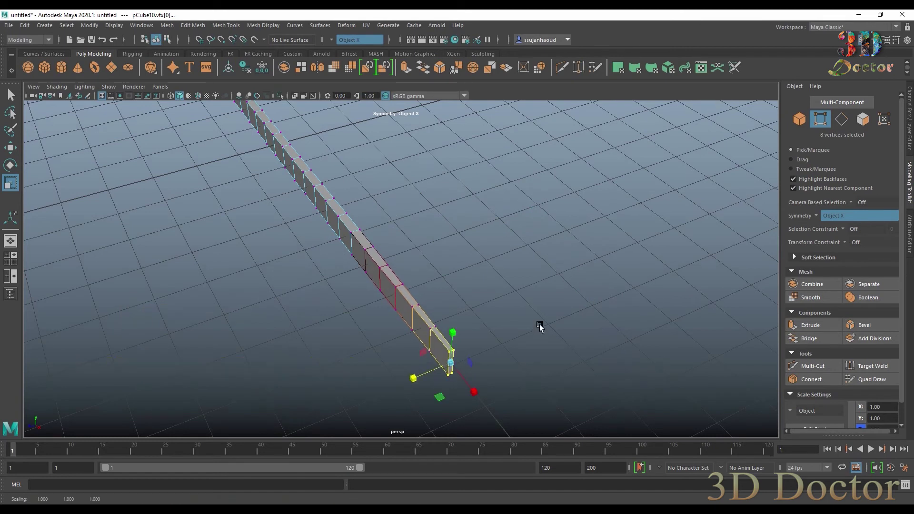
# Step: Return to object selection and delete the tapered bar's history
pyautogui.moveTo(389, 252); pyautogui.dragTo(519, 205, button='right')
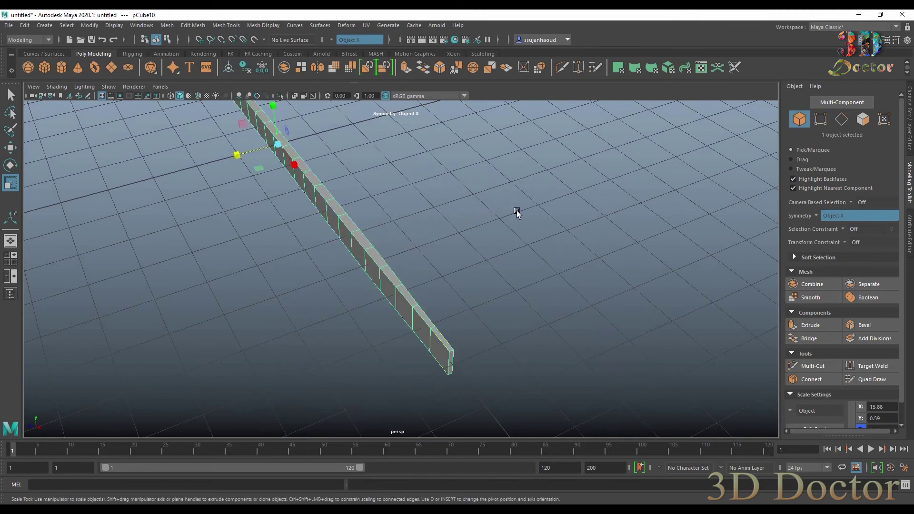
pyautogui.keyDown('alt'); pyautogui.moveTo(516, 210); pyautogui.dragTo(503, 230); pyautogui.keyUp('alt')
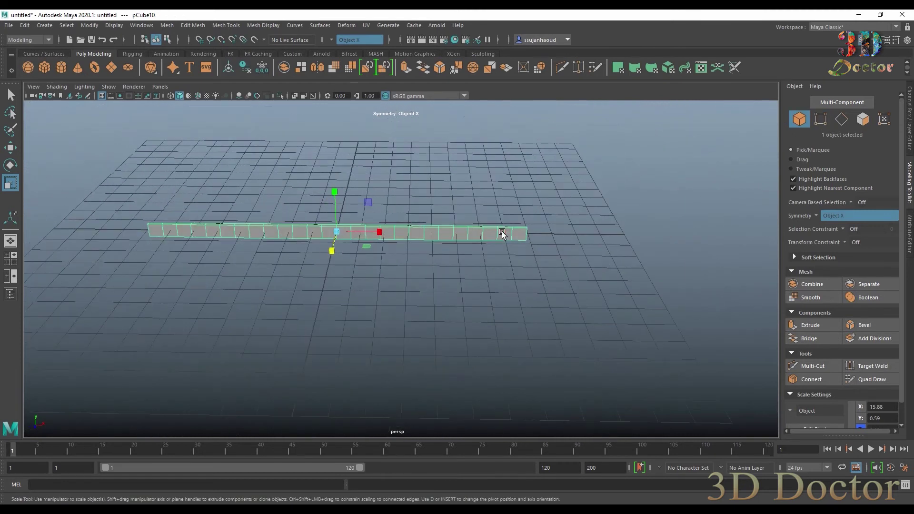
pyautogui.click(22, 26)
pyautogui.moveTo(104, 136)
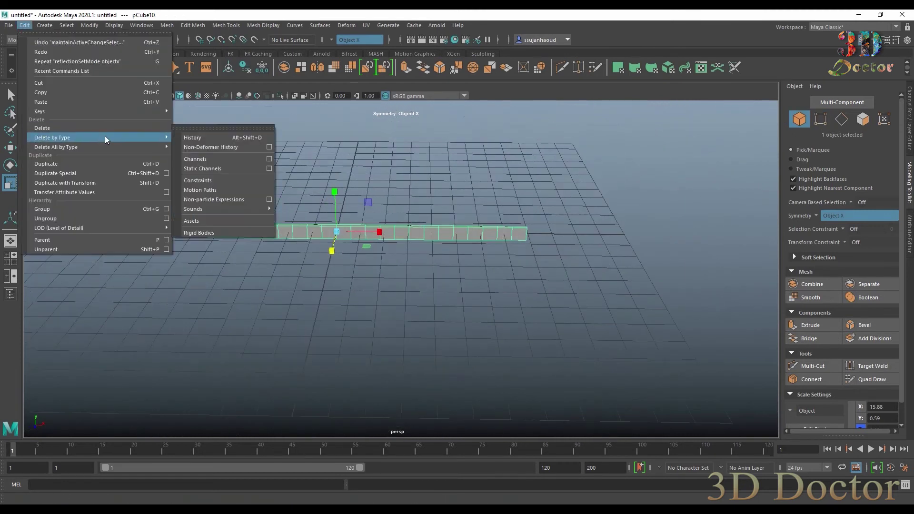
pyautogui.click(204, 139)
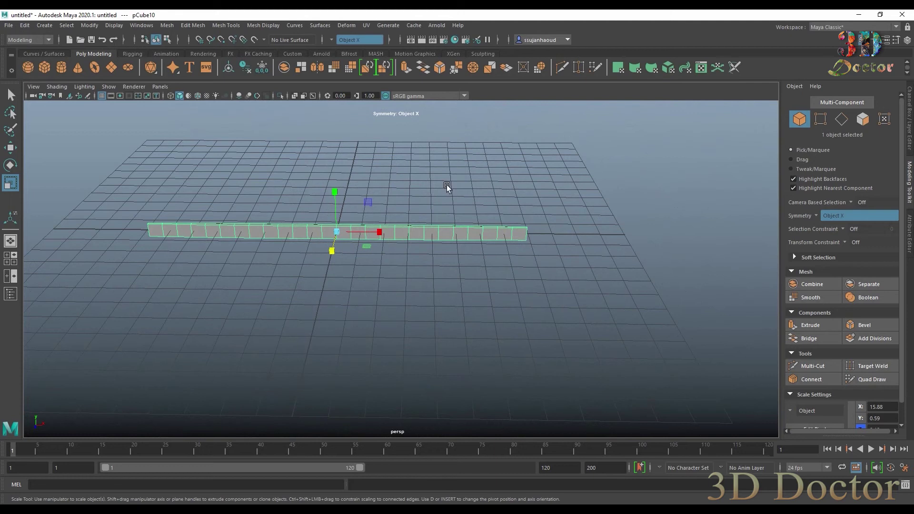
# Step: Add a nonlinear Bend deformer to the bar
pyautogui.click(909, 120)
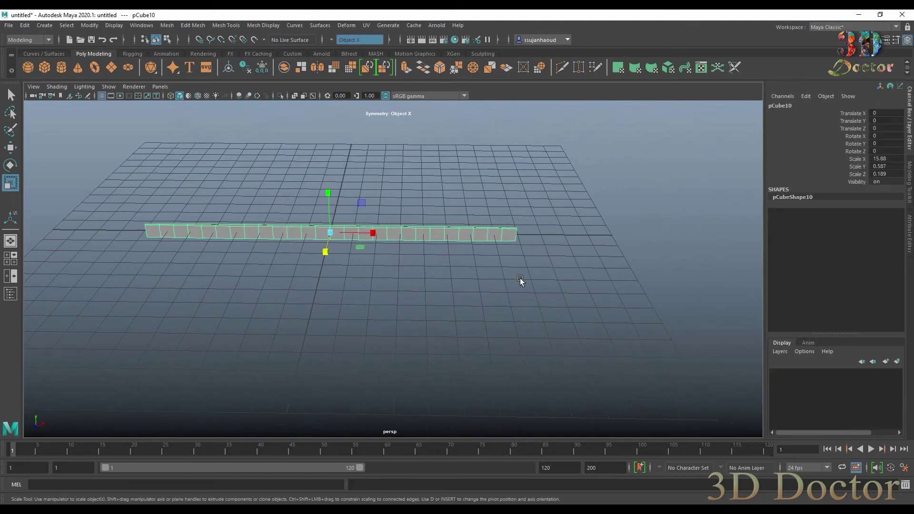
pyautogui.scroll(4, 520, 278)
pyautogui.keyDown('alt'); pyautogui.moveTo(441, 244); pyautogui.dragTo(512, 282, button='middle'); pyautogui.keyUp('alt')
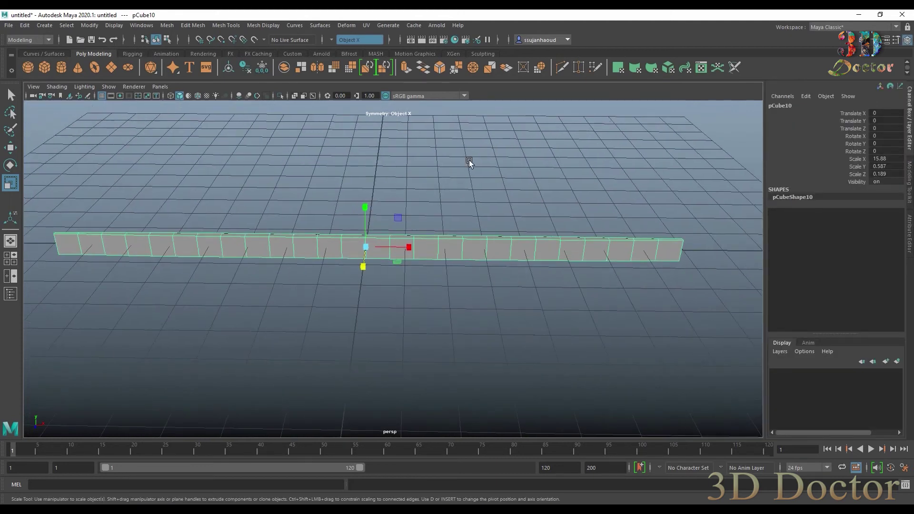
pyautogui.click(469, 160)
pyautogui.click(445, 240)
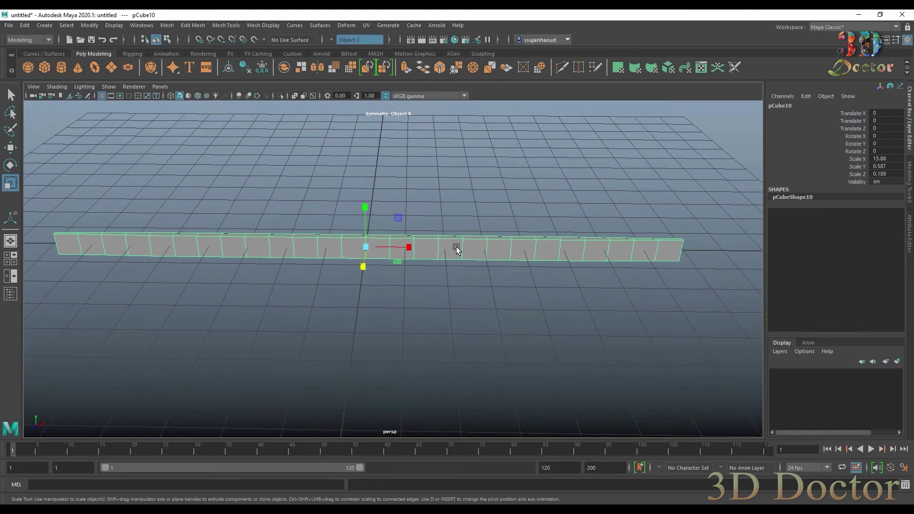
pyautogui.click(346, 26)
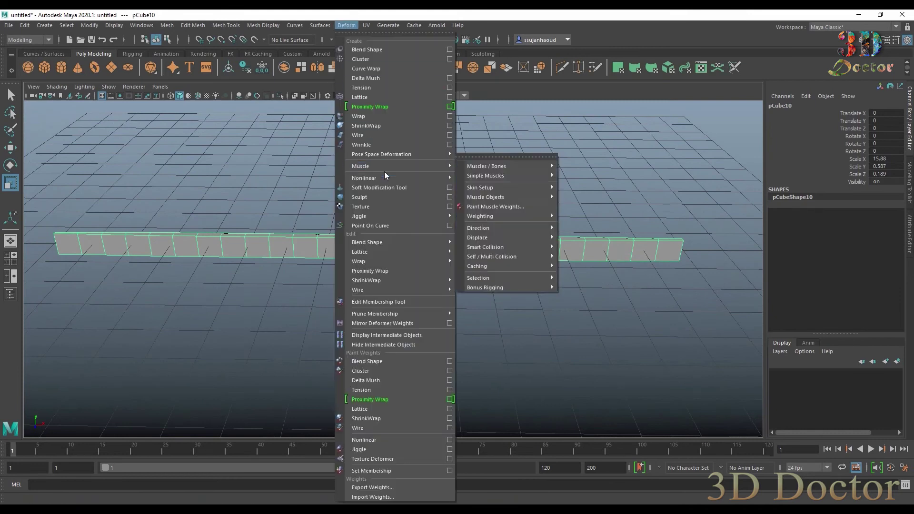
pyautogui.moveTo(386, 178)
pyautogui.click(478, 178)
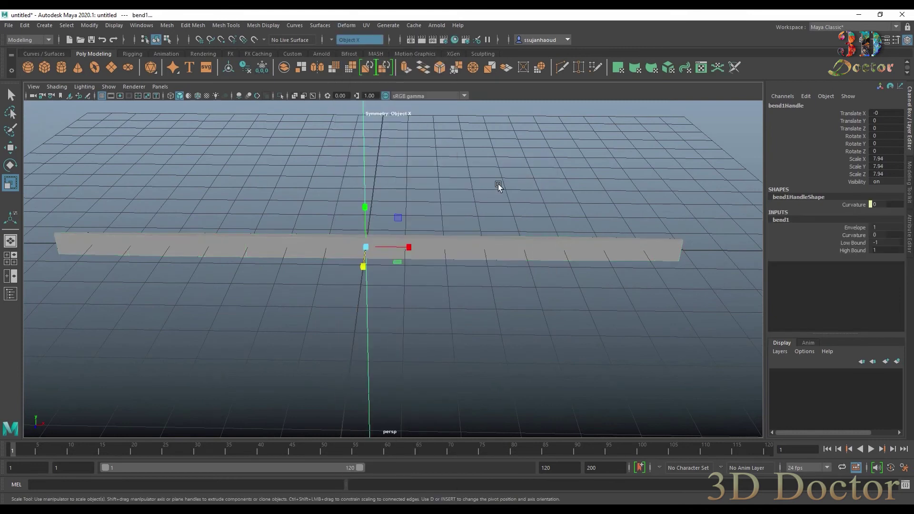
pyautogui.scroll(-2, 494, 182)
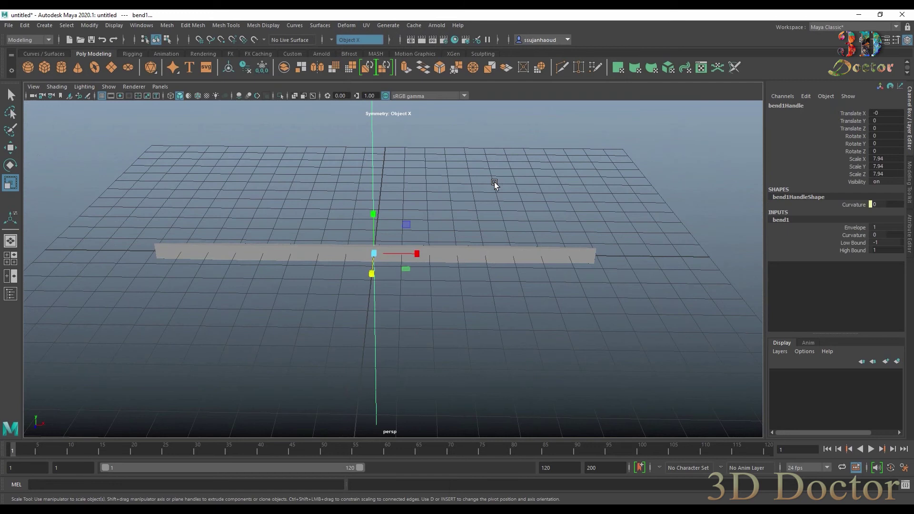
# Step: Set the bend handle's Rotate Z to 90 so it lies along the bar's length
pyautogui.press('e')
pyautogui.moveTo(386, 218); pyautogui.dragTo(410, 230)
pyautogui.doubleClick(891, 151)
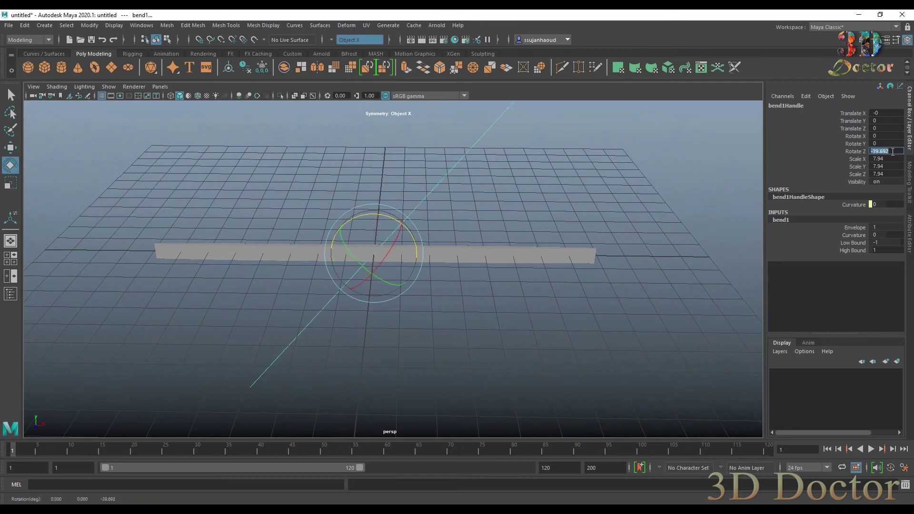
pyautogui.press('Return')
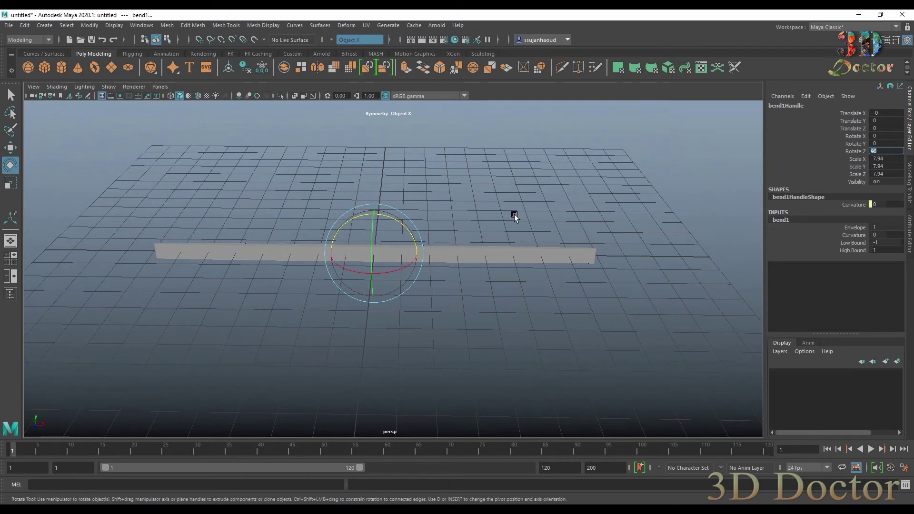
# Step: Display the scene in wireframe, select the bend handle inside the bar, and set its Rotate Y to 90
pyautogui.click(519, 201)
pyautogui.moveTo(496, 222); pyautogui.dragTo(605, 333)
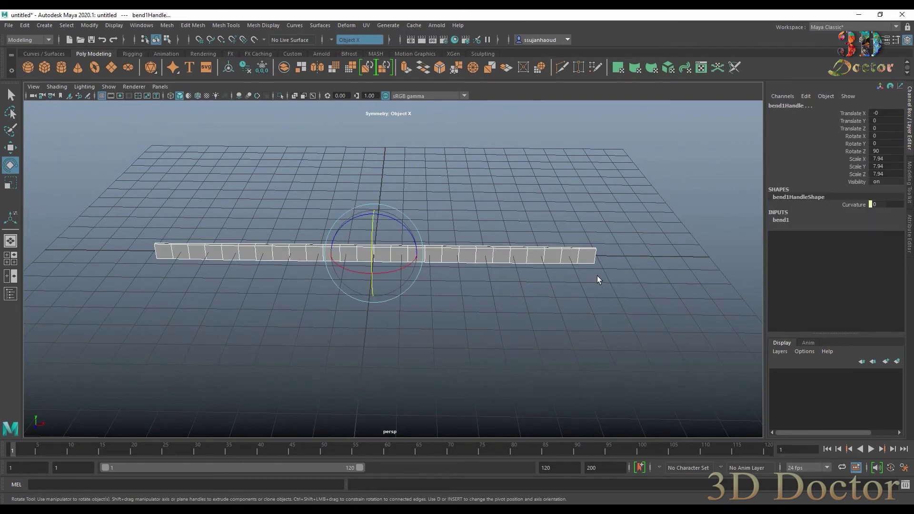
pyautogui.press('4')
pyautogui.scroll(3, 547, 257)
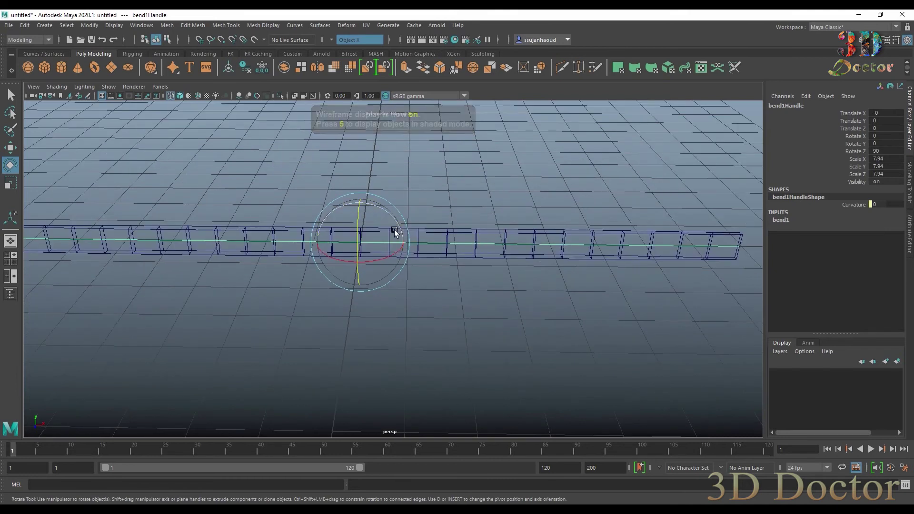
pyautogui.moveTo(357, 217); pyautogui.dragTo(361, 238)
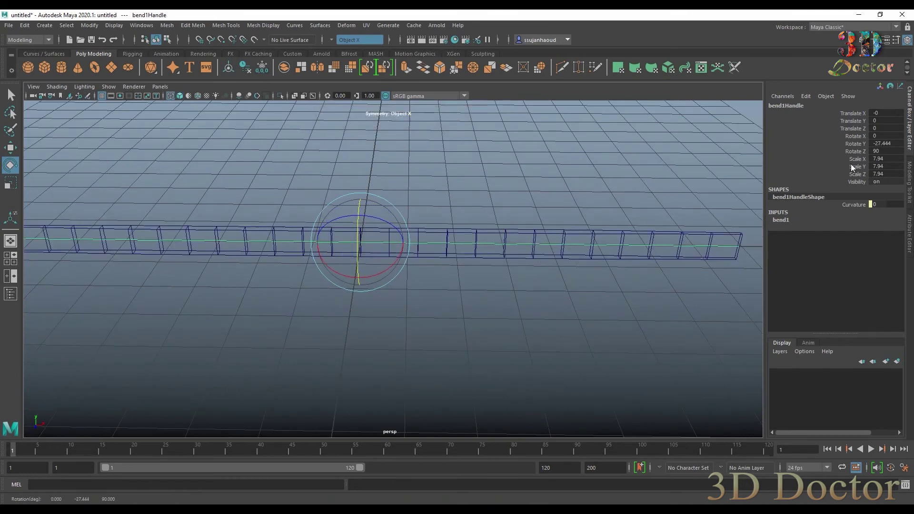
pyautogui.doubleClick(898, 144)
pyautogui.press('Return')
# Step: Select the bar together with its bend handle and return the viewport to shaded display
pyautogui.click(563, 210)
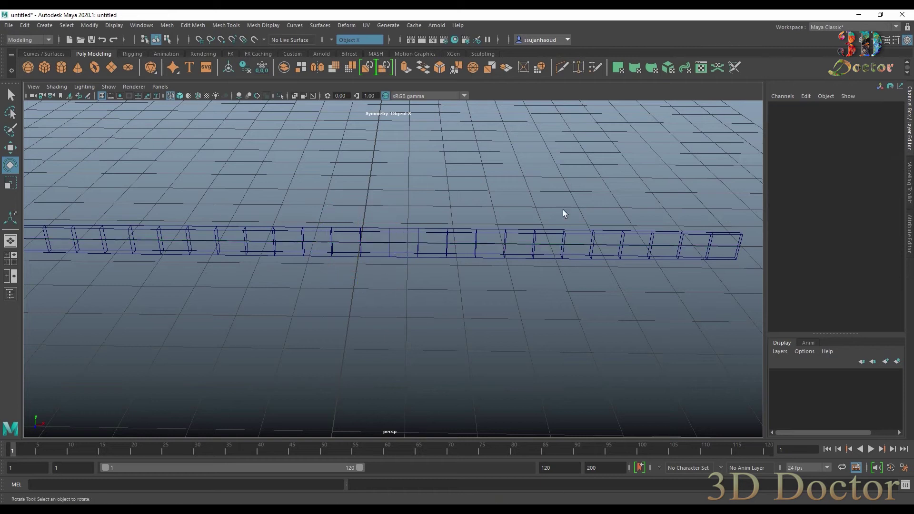
pyautogui.moveTo(499, 217); pyautogui.dragTo(544, 291)
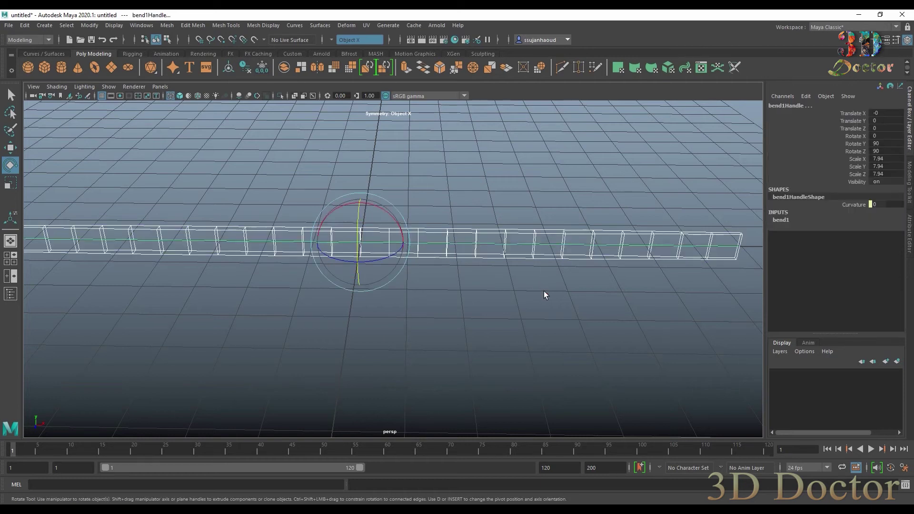
pyautogui.press('5')
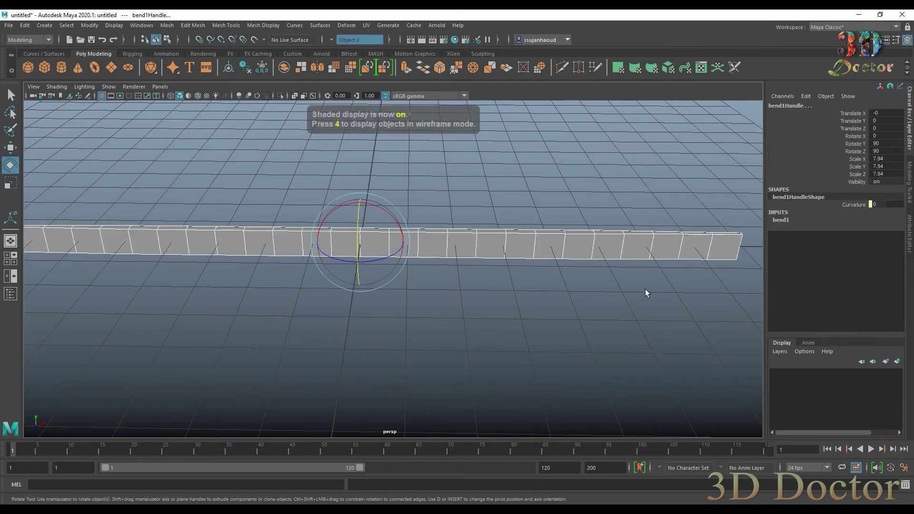
# Step: Set the Bend deformer's Curvature to about 160 to curl the bar into an open ring, then clear the selection
pyautogui.click(778, 220)
pyautogui.click(838, 237)
pyautogui.scroll(-3, 612, 277)
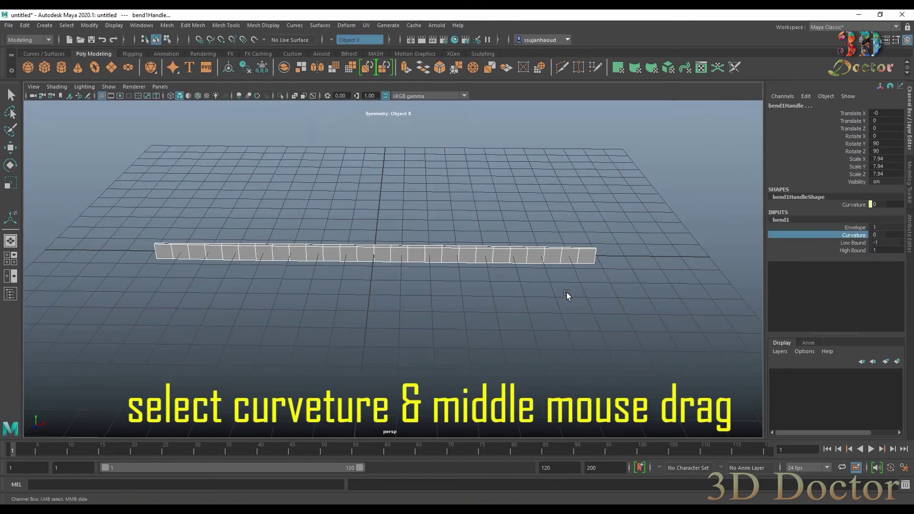
pyautogui.moveTo(566, 293); pyautogui.dragTo(613, 292, button='middle')
pyautogui.keyDown('alt'); pyautogui.moveTo(619, 226); pyautogui.dragTo(436, 260); pyautogui.keyUp('alt')
pyautogui.moveTo(436, 261); pyautogui.dragTo(433, 265, button='middle')
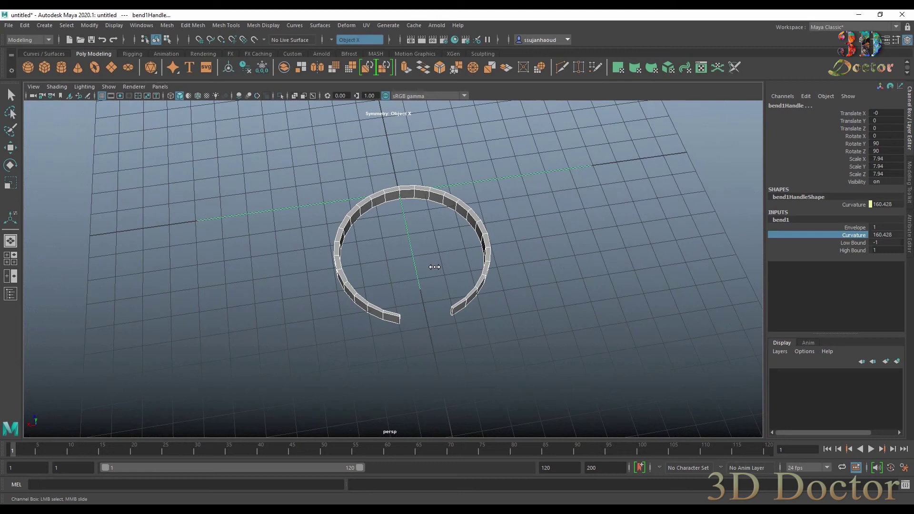
pyautogui.keyDown('alt'); pyautogui.moveTo(511, 306); pyautogui.dragTo(610, 281); pyautogui.keyUp('alt')
pyautogui.click(635, 218)
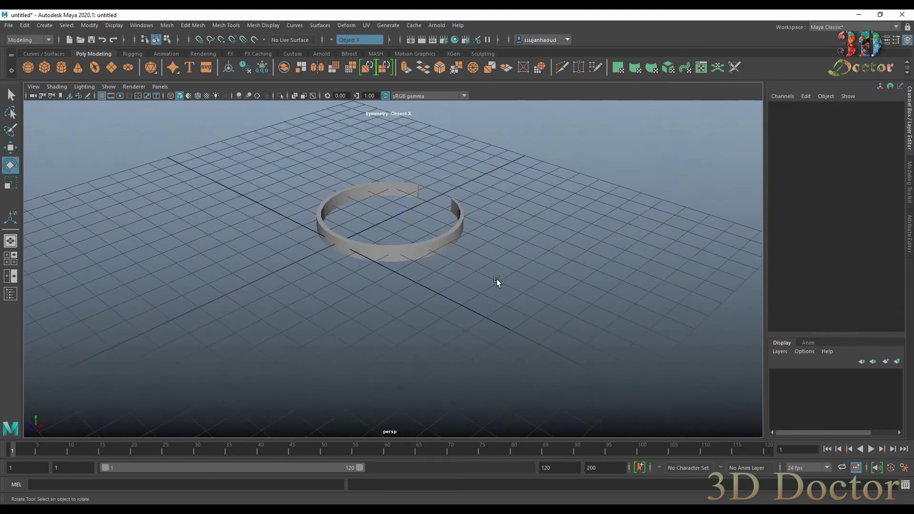
# Step: Delete the construction history of the bent ring
pyautogui.keyDown('alt'); pyautogui.moveTo(493, 284); pyautogui.dragTo(509, 306); pyautogui.keyUp('alt')
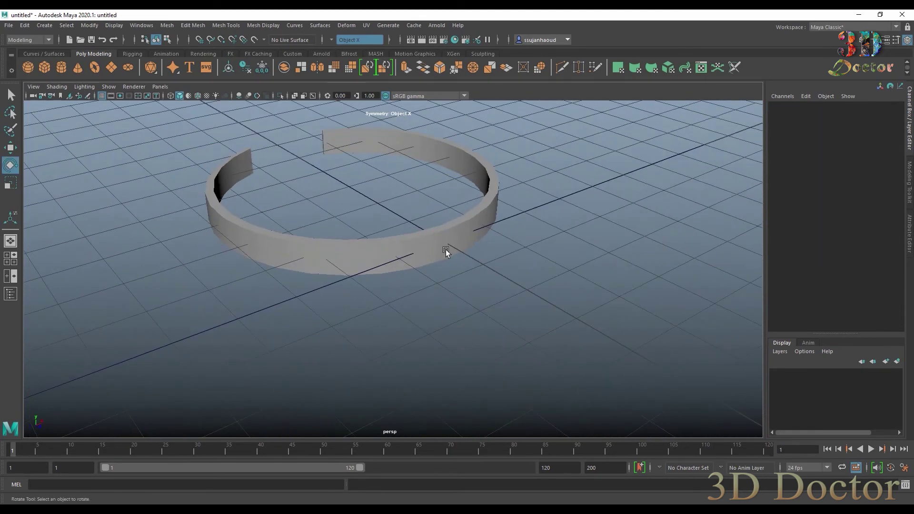
pyautogui.click(438, 235)
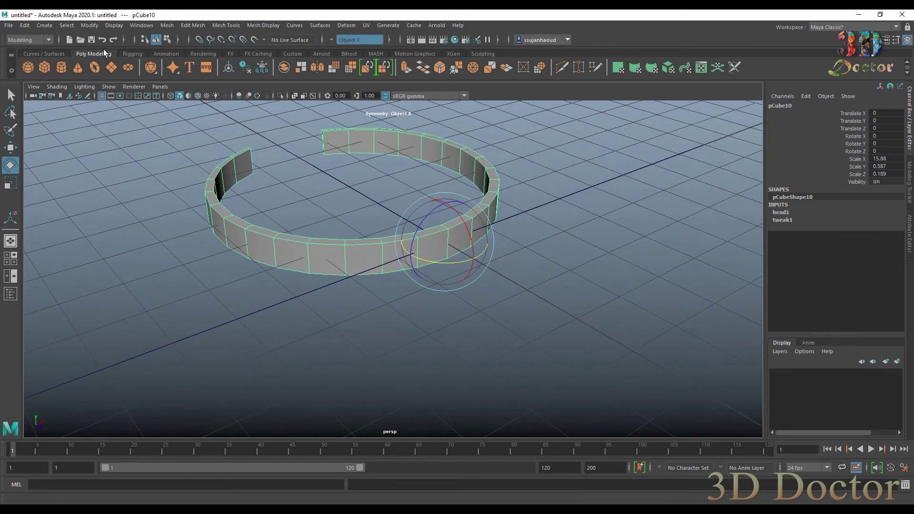
pyautogui.click(24, 25)
pyautogui.moveTo(91, 138)
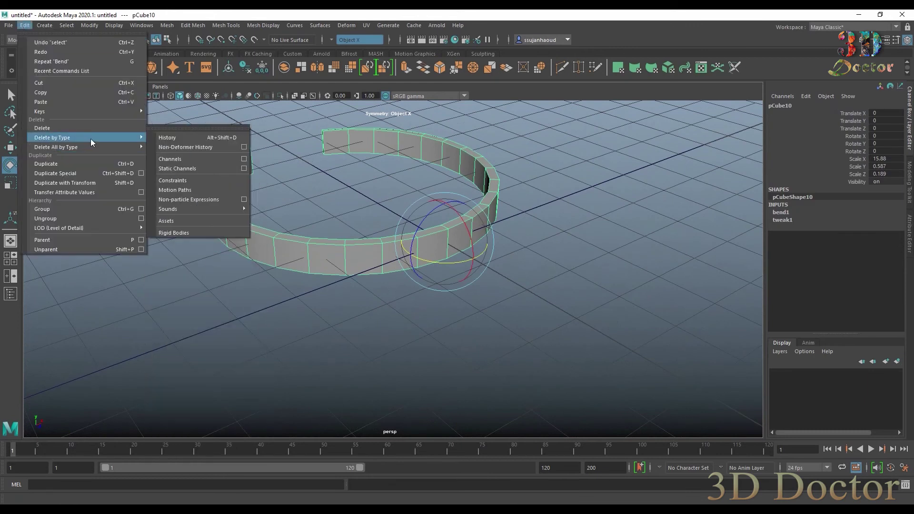
pyautogui.click(200, 141)
# Step: Hide the viewport grid and view the ring from its closed side
pyautogui.scroll(5, 581, 194)
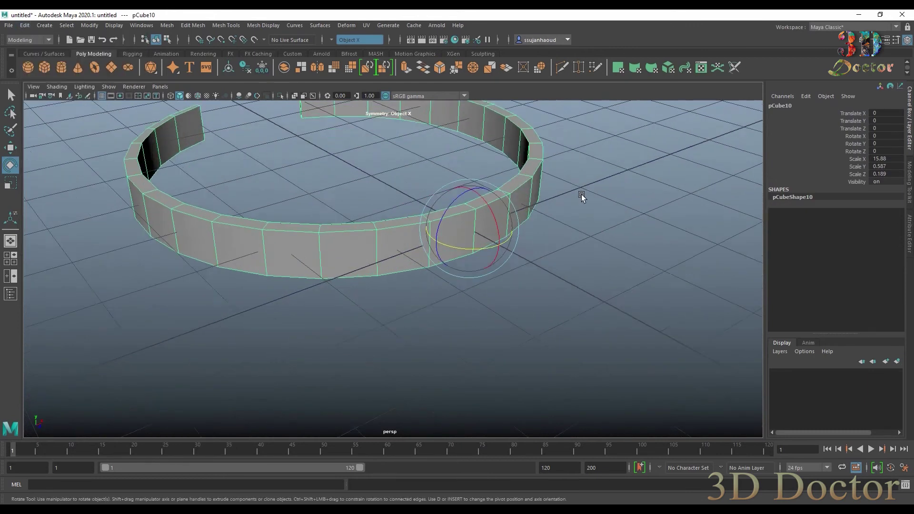
pyautogui.click(101, 96)
pyautogui.keyDown('alt'); pyautogui.moveTo(421, 203); pyautogui.dragTo(377, 198); pyautogui.keyUp('alt')
pyautogui.keyDown('alt'); pyautogui.moveTo(402, 168); pyautogui.dragTo(415, 208, button='middle'); pyautogui.keyUp('alt')
pyautogui.keyDown('alt'); pyautogui.moveTo(417, 211); pyautogui.dragTo(428, 240); pyautogui.keyUp('alt')
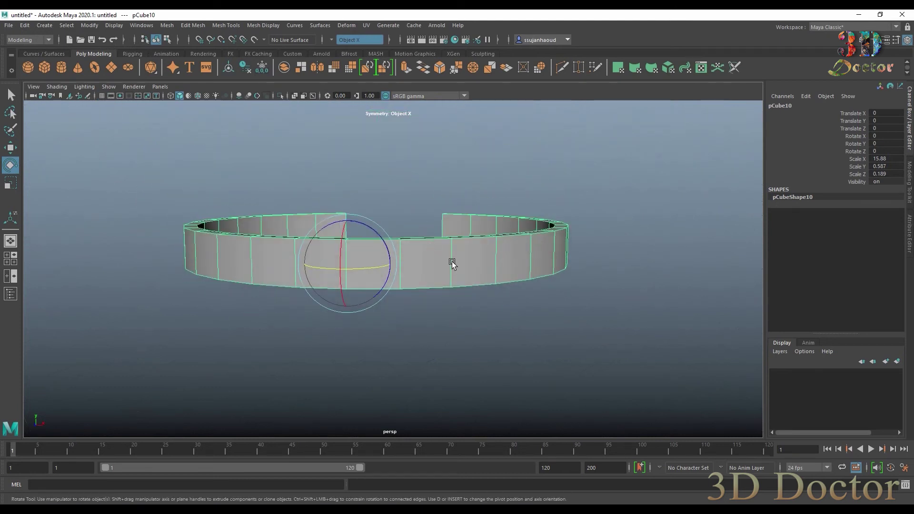
pyautogui.scroll(2, 452, 261)
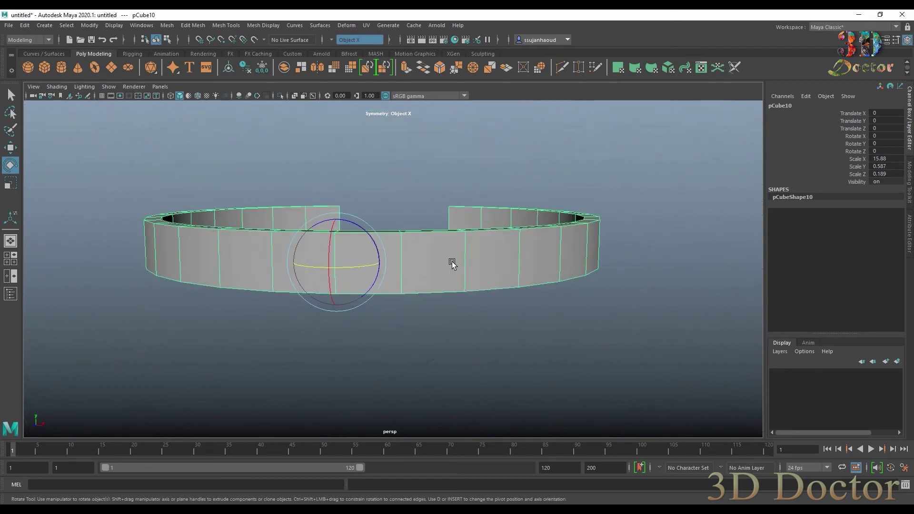
# Step: Activate Multi-Cut on the ring and turn off Object X symmetry
pyautogui.click(561, 68)
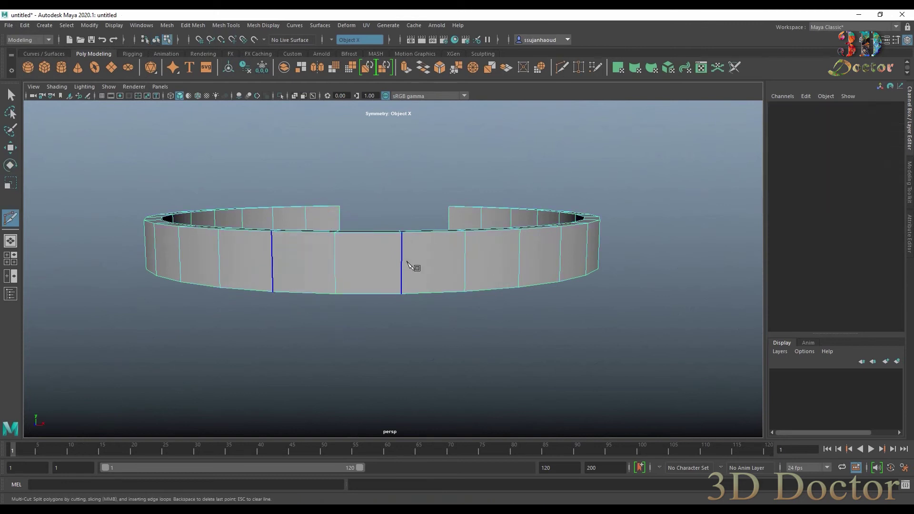
pyautogui.click(909, 179)
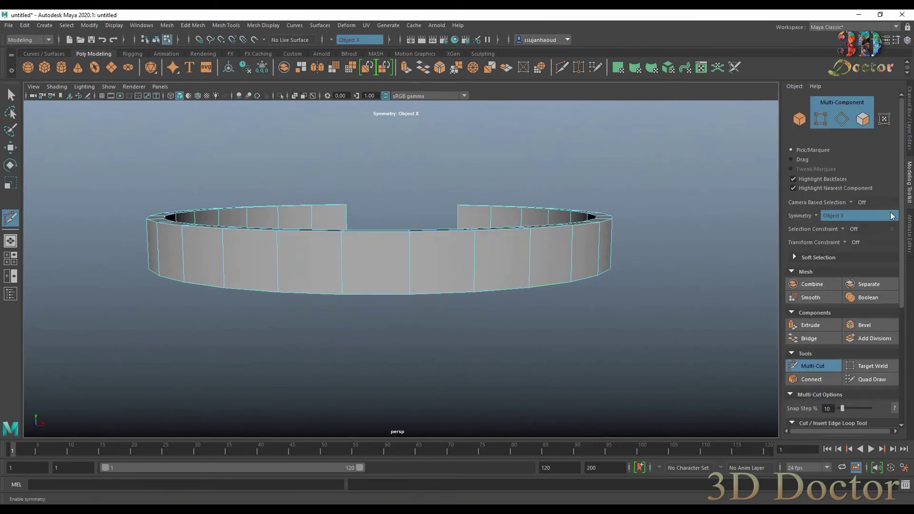
pyautogui.click(823, 217)
pyautogui.click(822, 221)
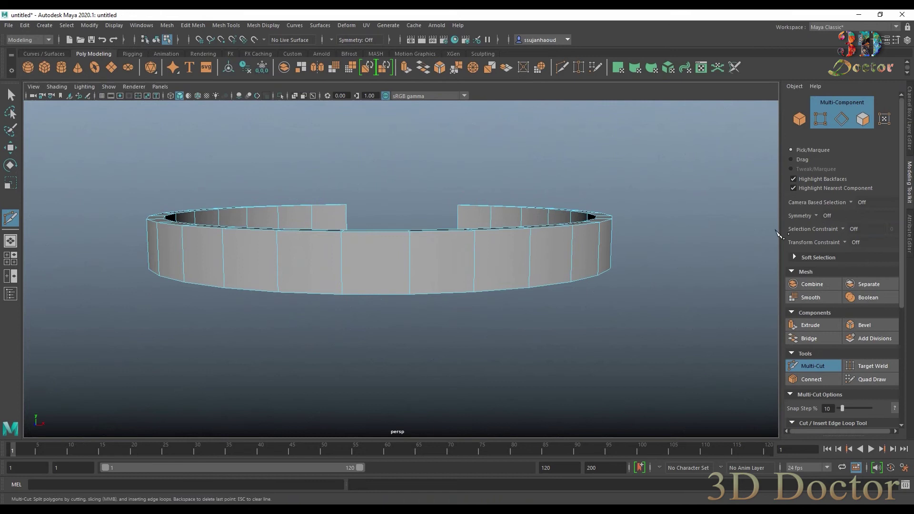
pyautogui.click(908, 177)
pyautogui.press('Escape')
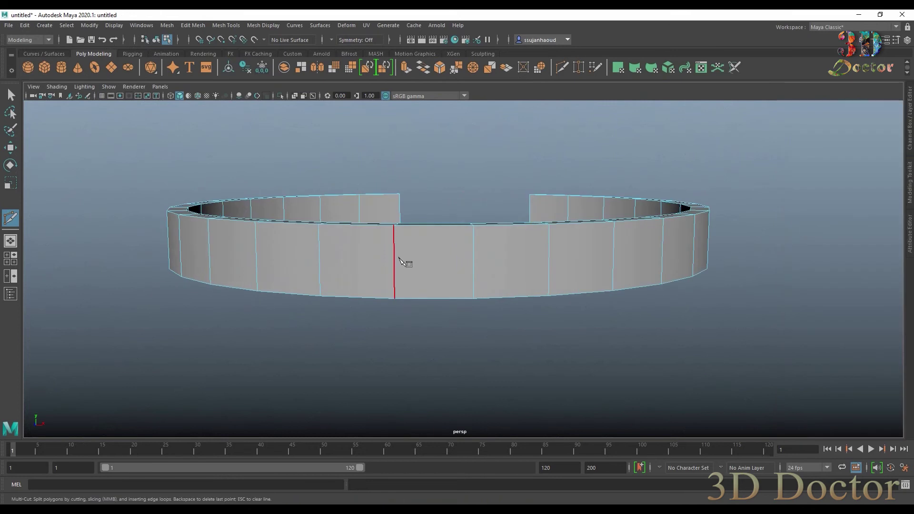
# Step: Insert three evenly spaced edge loops along the band, dividing its height into four equal rows
pyautogui.keyDown('ctrl'); pyautogui.click(394, 258); pyautogui.keyUp('ctrl')
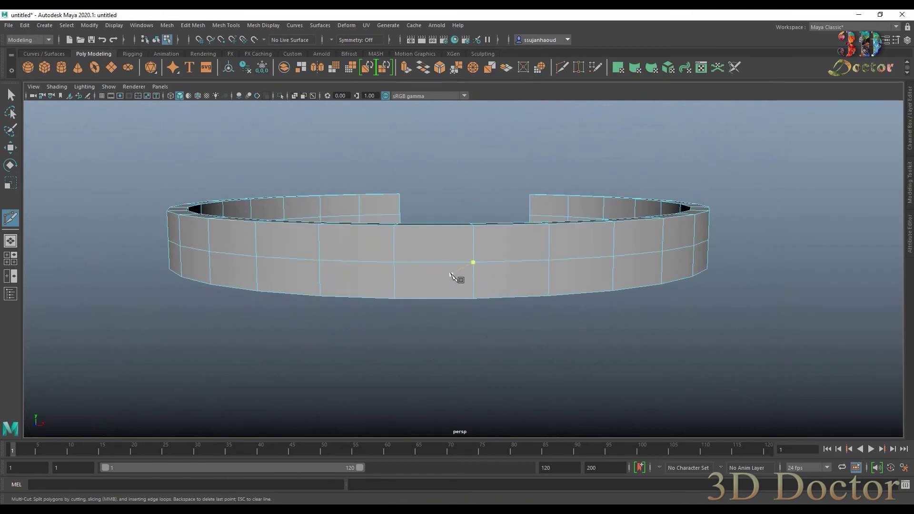
pyautogui.press('Escape')
pyautogui.keyDown('ctrl'); pyautogui.middleClick(465, 247); pyautogui.keyUp('ctrl')
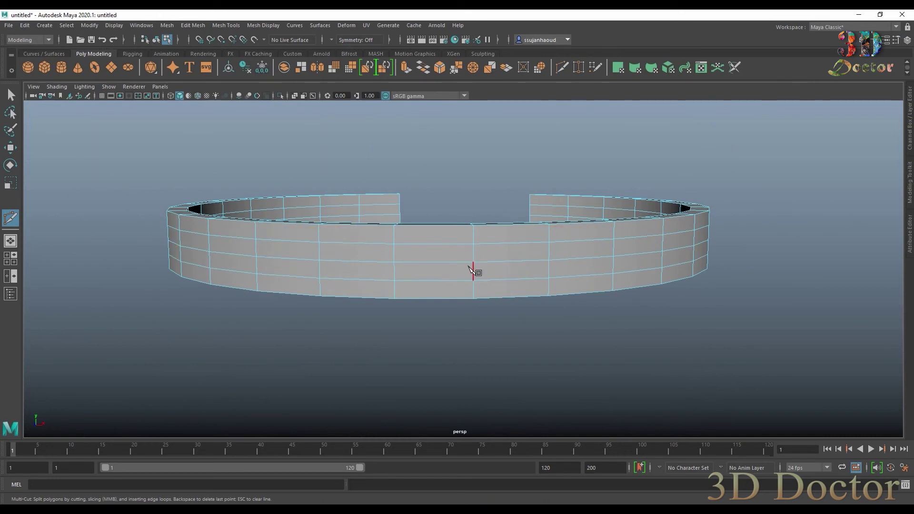
pyautogui.click(11, 95)
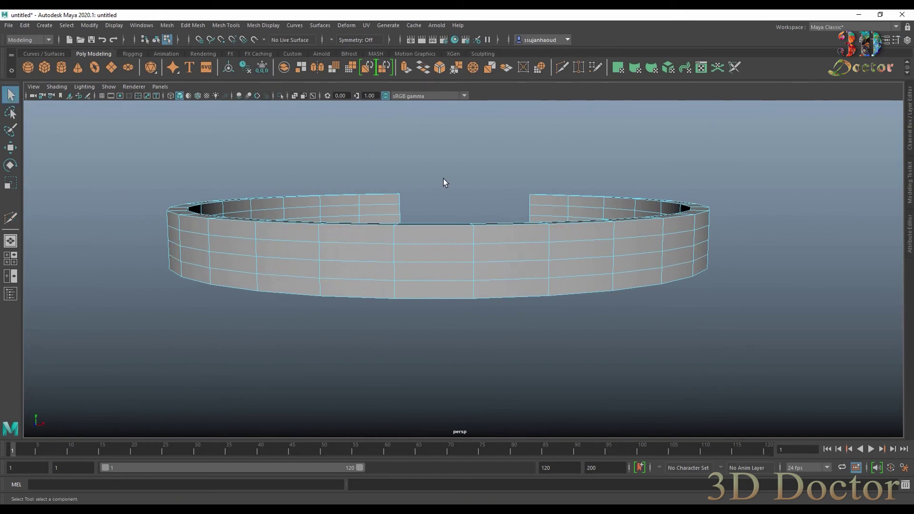
# Step: Bevel the band's middle edge loop and scale the resulting pair of loops closer together vertically
pyautogui.click(436, 261)
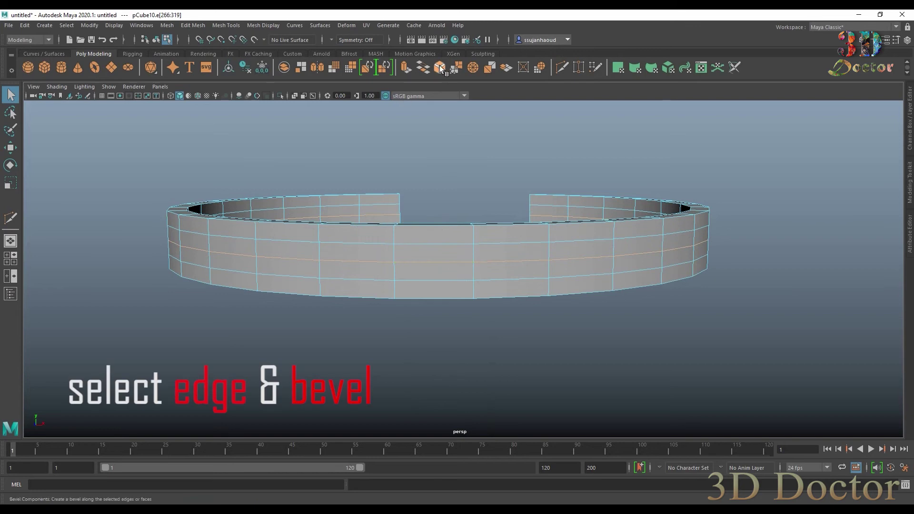
pyautogui.click(440, 69)
pyautogui.click(442, 259)
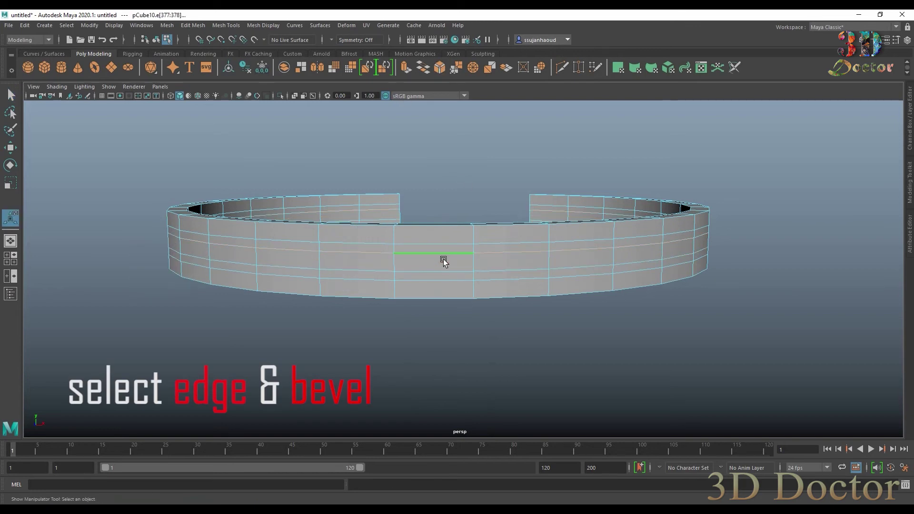
pyautogui.click(442, 270)
pyautogui.press('r')
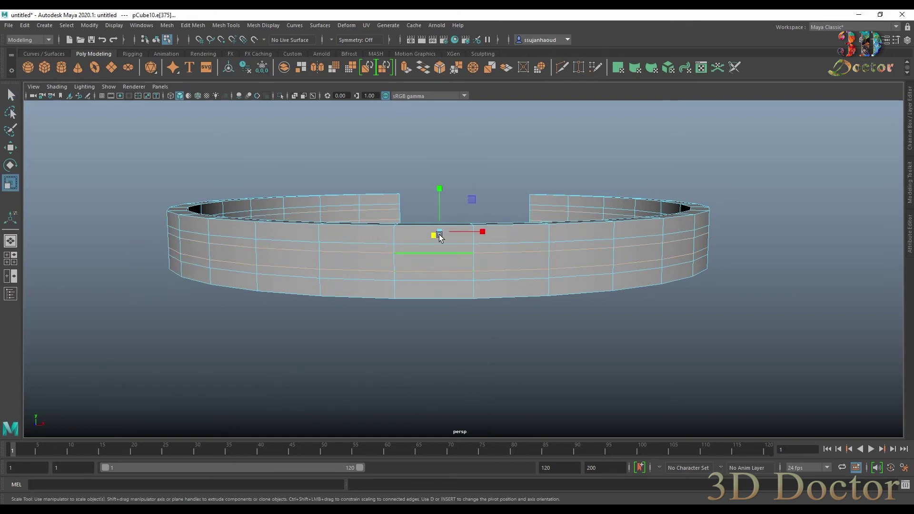
pyautogui.moveTo(438, 193); pyautogui.dragTo(442, 223)
# Step: Scale the upper and lower edge loops vertically apart toward the band's rims and show the grid again
pyautogui.doubleClick(407, 243)
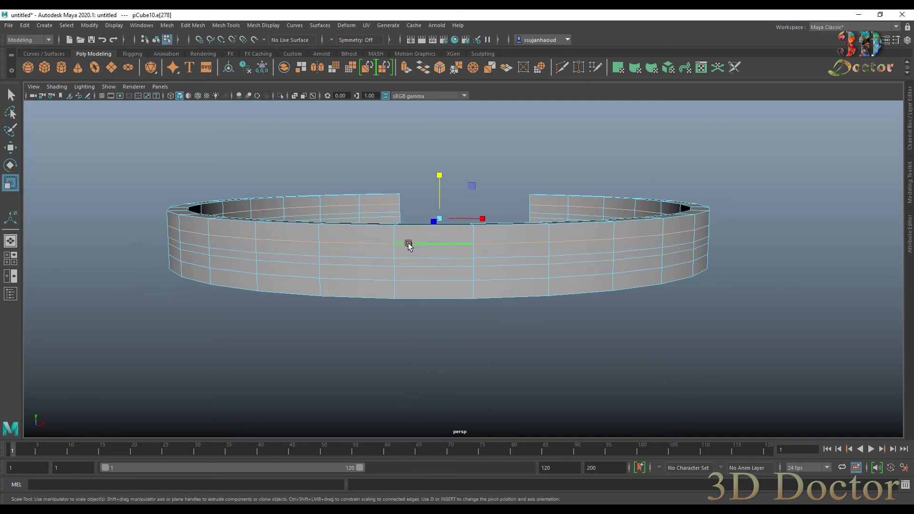
pyautogui.keyDown('shift'); pyautogui.click(424, 281); pyautogui.keyUp('shift')
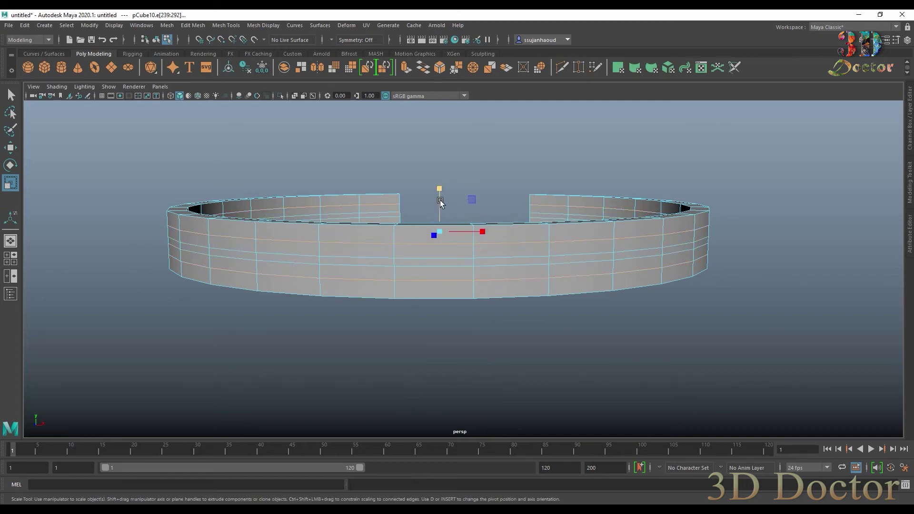
pyautogui.moveTo(439, 189)
pyautogui.mouseDown()
pyautogui.moveTo(440, 198)
pyautogui.moveTo(443, 180)
pyautogui.mouseUp()
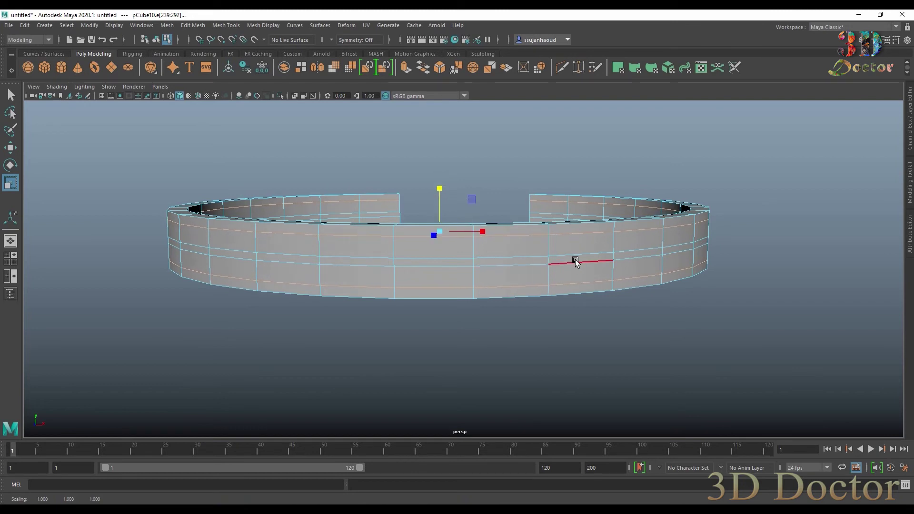
pyautogui.click(102, 96)
# Step: Select matching runs of outer faces in the two wide rows, above and below the narrow middle strip, around the ring's closed side
pyautogui.keyDown('alt'); pyautogui.moveTo(473, 206); pyautogui.dragTo(463, 157); pyautogui.keyUp('alt')
pyautogui.moveTo(577, 234)
pyautogui.keyDown('alt'); pyautogui.mouseDown()
pyautogui.moveTo(638, 251)
pyautogui.moveTo(618, 261)
pyautogui.moveTo(606, 250)
pyautogui.moveTo(591, 257)
pyautogui.moveTo(569, 246)
pyautogui.moveTo(572, 238)
pyautogui.mouseUp(); pyautogui.keyUp('alt')
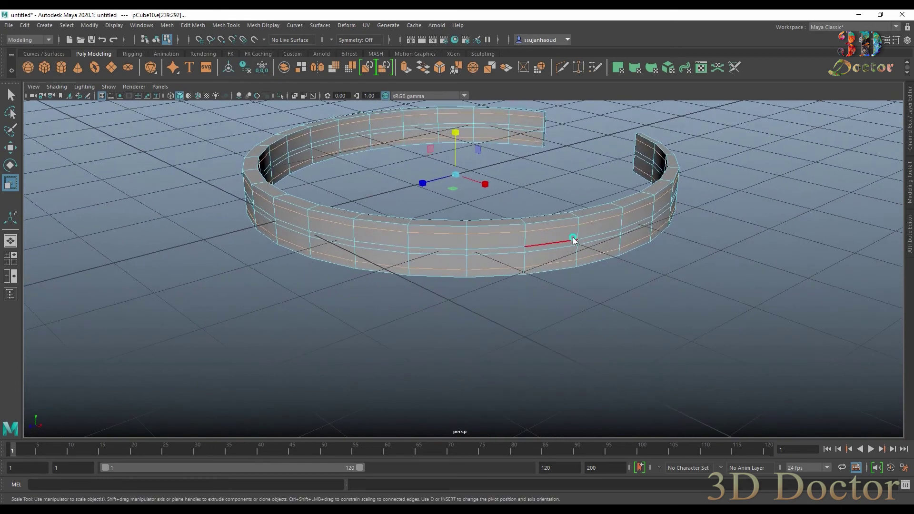
pyautogui.moveTo(573, 237); pyautogui.dragTo(568, 268, button='right')
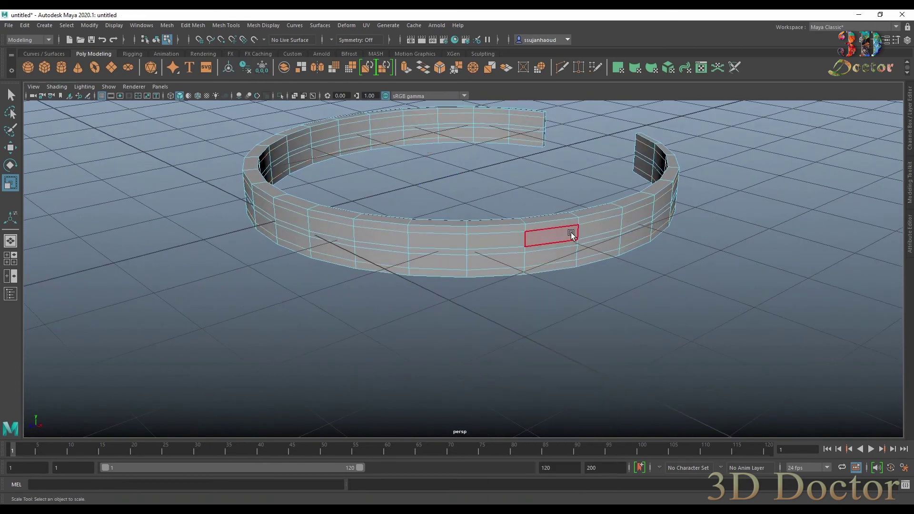
pyautogui.click(563, 231)
pyautogui.keyDown('alt'); pyautogui.moveTo(563, 231); pyautogui.dragTo(512, 279); pyautogui.keyUp('alt')
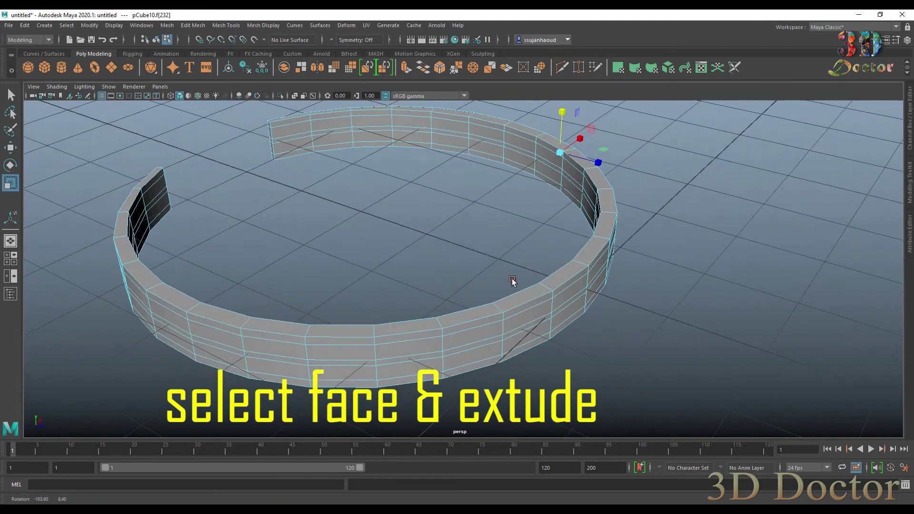
pyautogui.keyDown('shift'); pyautogui.doubleClick(272, 352); pyautogui.keyUp('shift')
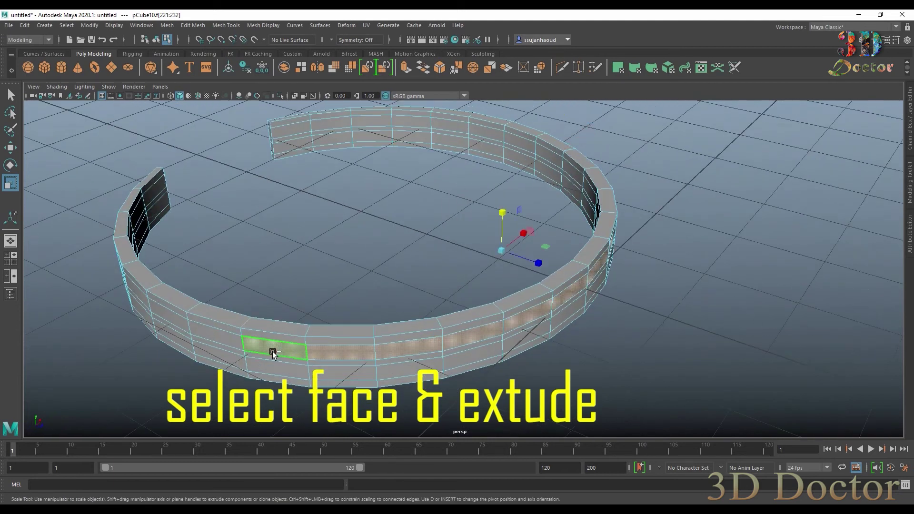
pyautogui.keyDown('shift'); pyautogui.click(271, 363); pyautogui.keyUp('shift')
pyautogui.keyDown('alt'); pyautogui.moveTo(633, 314); pyautogui.dragTo(546, 286); pyautogui.keyUp('alt')
pyautogui.keyDown('shift'); pyautogui.doubleClick(553, 277); pyautogui.keyUp('shift')
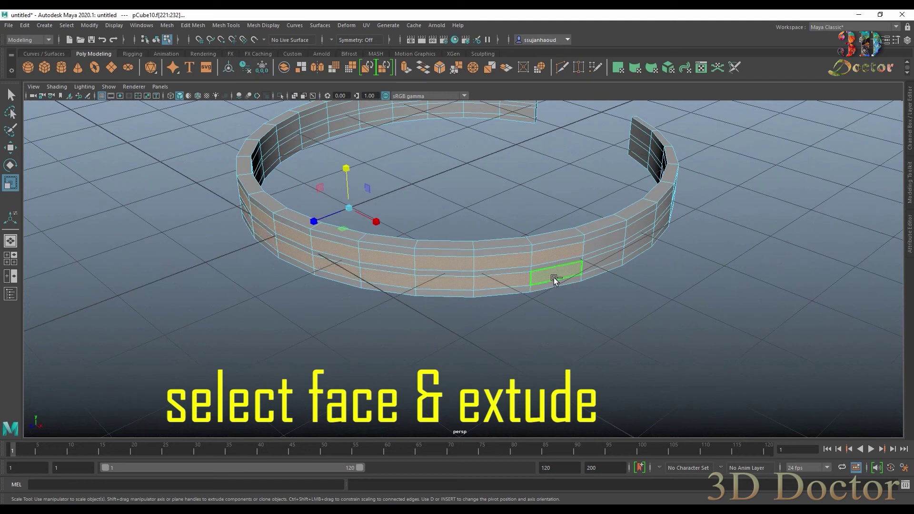
# Step: Extrude the selected outer faces inward with a local Z translation of about -0.081 to form two recessed grooves
pyautogui.press('4')
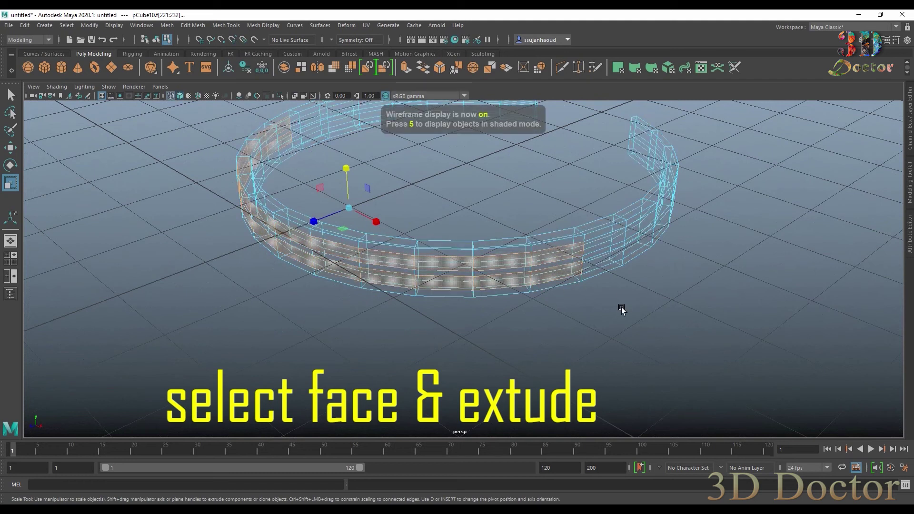
pyautogui.moveTo(621, 306)
pyautogui.keyDown('alt'); pyautogui.mouseDown()
pyautogui.moveTo(474, 339)
pyautogui.moveTo(513, 365)
pyautogui.moveTo(520, 360)
pyautogui.mouseUp(); pyautogui.keyUp('alt')
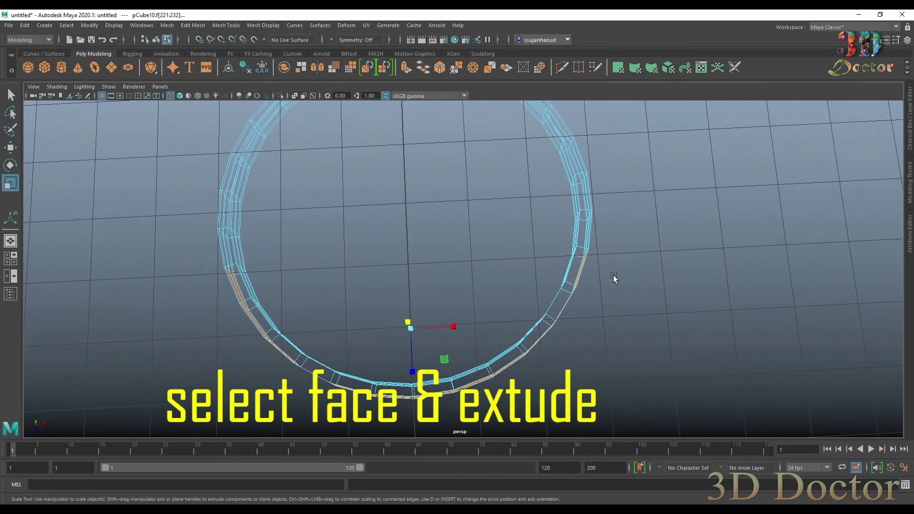
pyautogui.keyDown('alt'); pyautogui.moveTo(613, 276); pyautogui.dragTo(601, 235); pyautogui.keyUp('alt')
pyautogui.press('5')
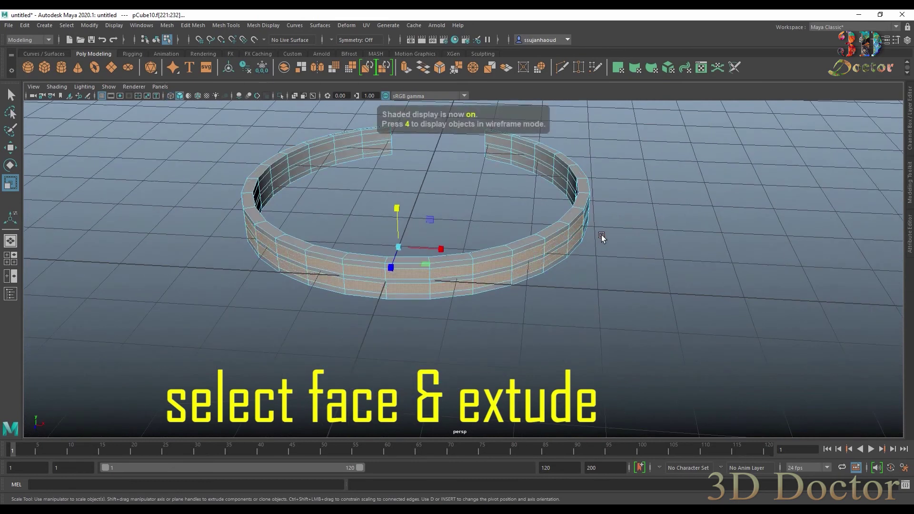
pyautogui.scroll(3, 601, 236)
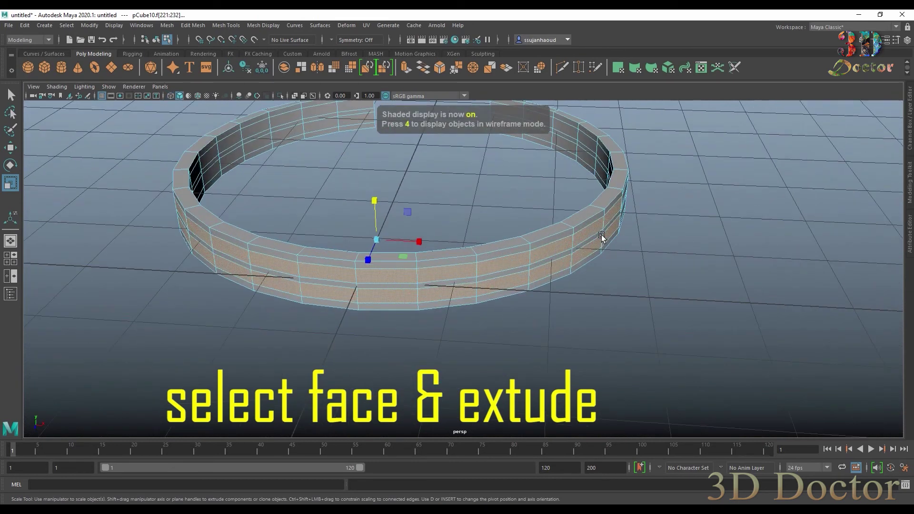
pyautogui.click(408, 67)
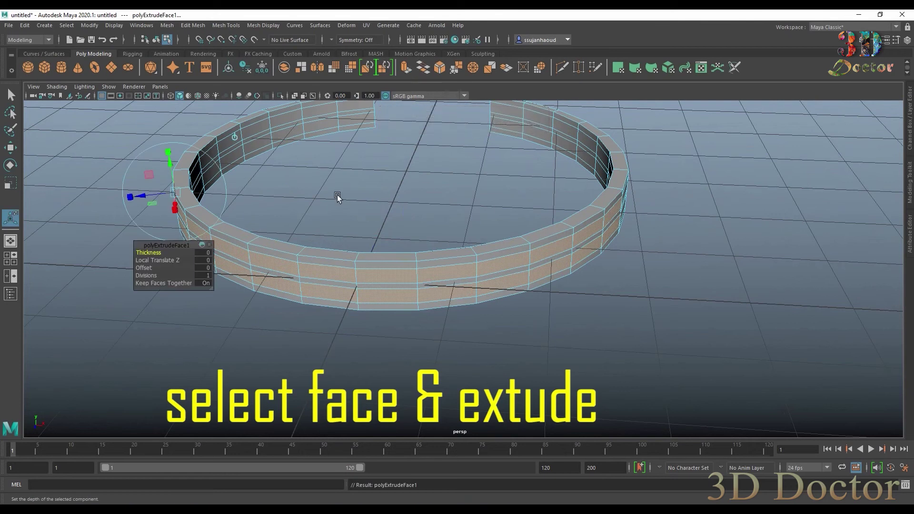
pyautogui.keyDown('alt'); pyautogui.moveTo(337, 194); pyautogui.dragTo(411, 218, button='middle'); pyautogui.keyUp('alt')
pyautogui.keyDown('alt'); pyautogui.moveTo(390, 247); pyautogui.dragTo(428, 235); pyautogui.keyUp('alt')
pyautogui.keyDown('alt'); pyautogui.moveTo(397, 226); pyautogui.dragTo(461, 235, button='middle'); pyautogui.keyUp('alt')
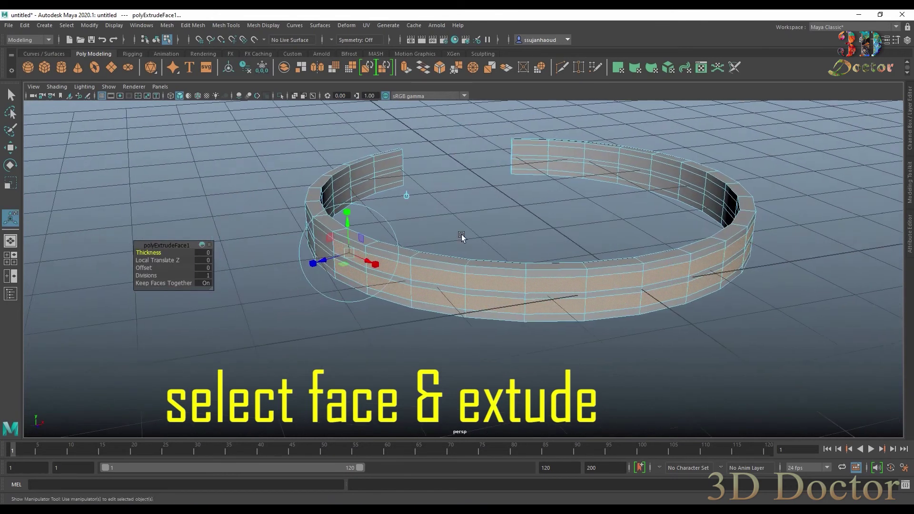
pyautogui.scroll(4, 444, 230)
pyautogui.keyDown('alt'); pyautogui.moveTo(403, 235); pyautogui.dragTo(540, 249, button='middle'); pyautogui.keyUp('alt')
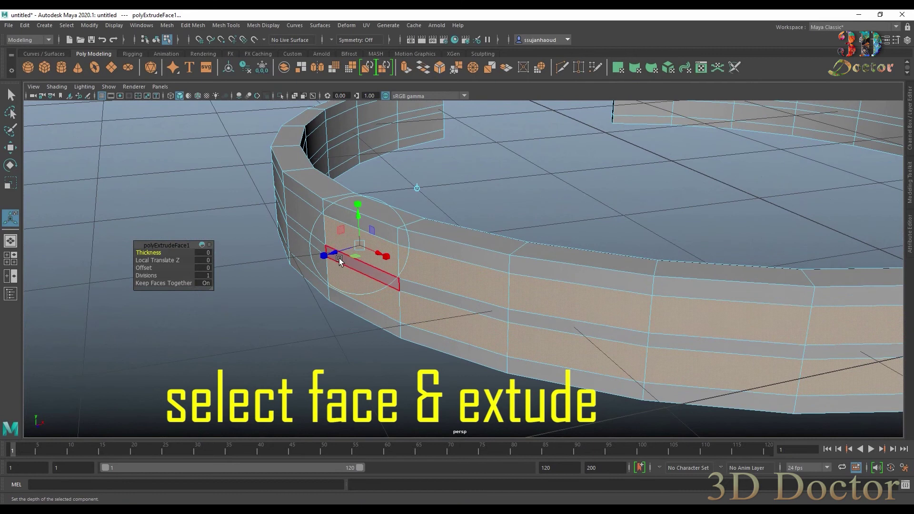
pyautogui.moveTo(339, 257); pyautogui.dragTo(349, 251)
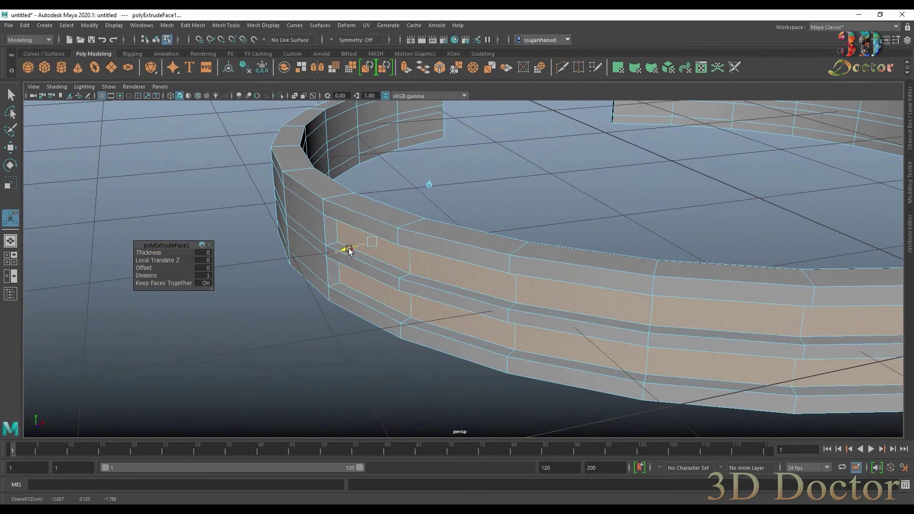
pyautogui.moveTo(349, 248); pyautogui.dragTo(348, 249)
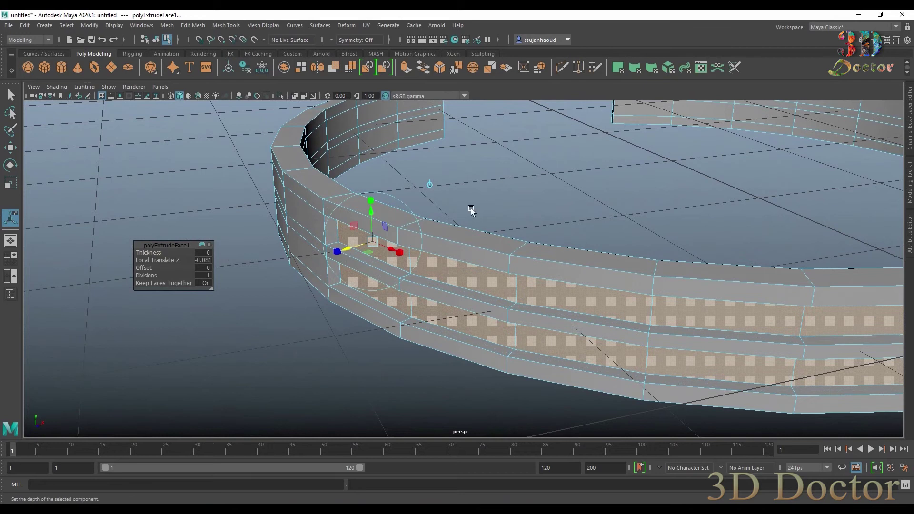
# Step: Select the four long rim edge loops of the band, inner and outer, along its upper and lower rims
pyautogui.moveTo(483, 244); pyautogui.dragTo(501, 159, button='right')
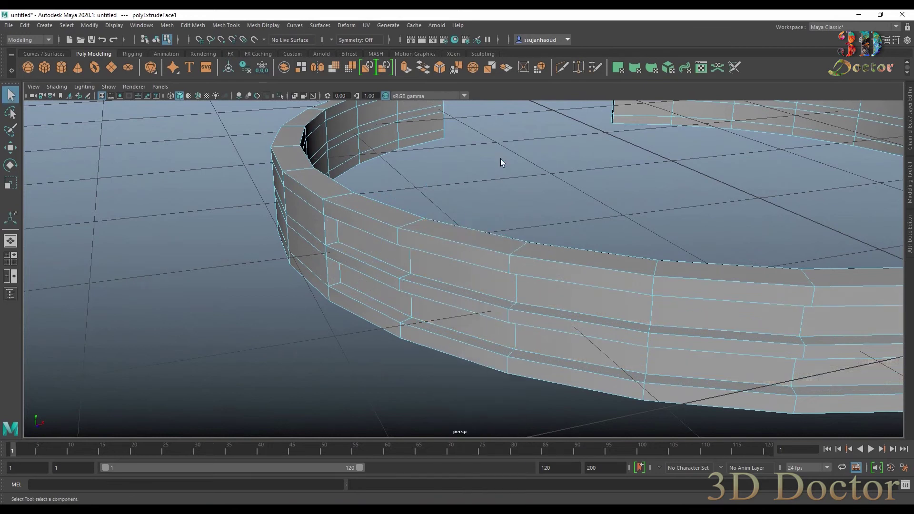
pyautogui.doubleClick(472, 247)
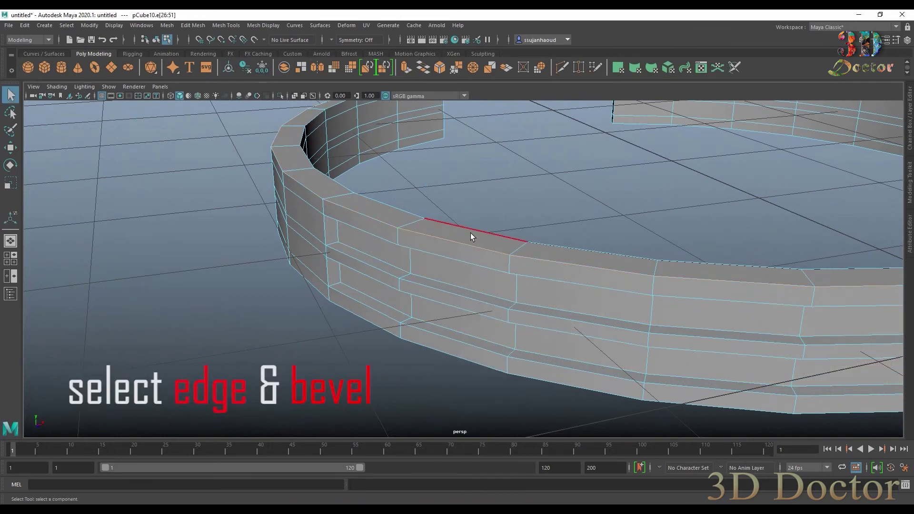
pyautogui.keyDown('shift'); pyautogui.doubleClick(472, 230); pyautogui.keyUp('shift')
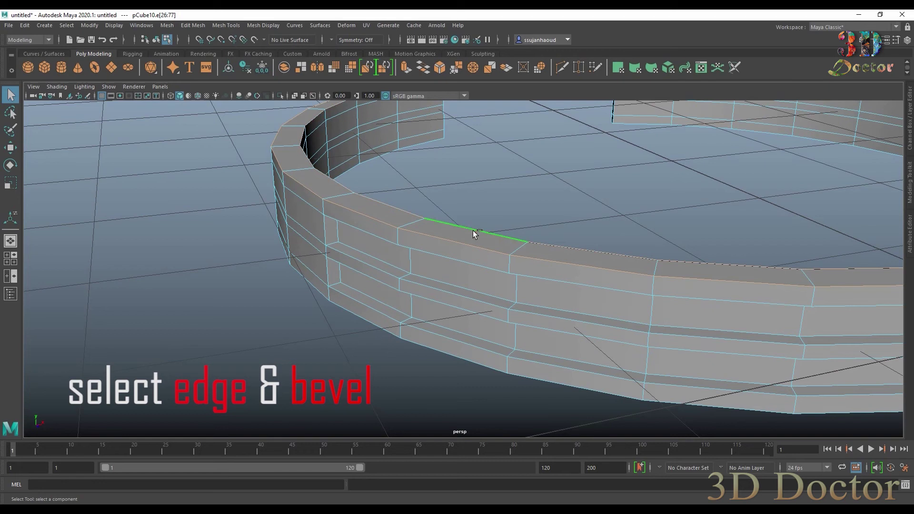
pyautogui.keyDown('shift'); pyautogui.doubleClick(458, 352); pyautogui.keyUp('shift')
pyautogui.keyDown('alt'); pyautogui.moveTo(499, 392); pyautogui.dragTo(493, 360); pyautogui.keyUp('alt')
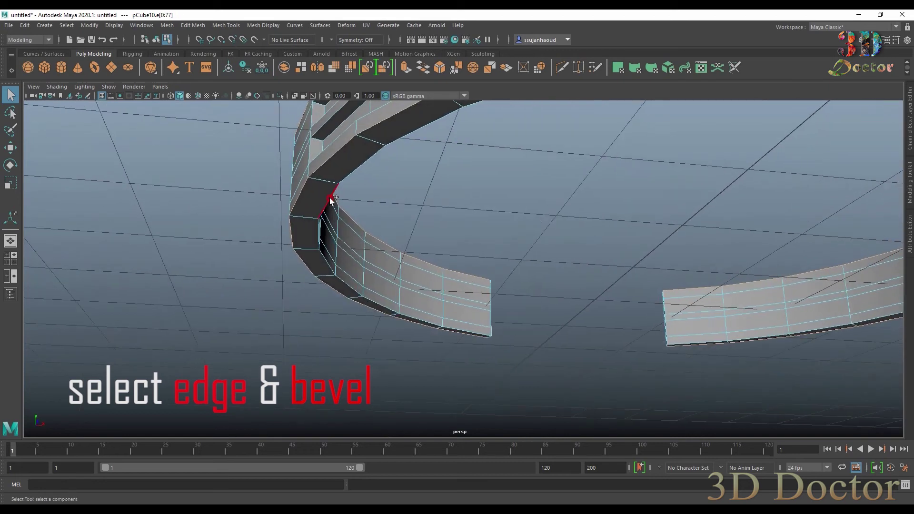
pyautogui.scroll(-3, 556, 242)
pyautogui.keyDown('alt'); pyautogui.moveTo(556, 242); pyautogui.dragTo(492, 287); pyautogui.keyUp('alt')
pyautogui.scroll(-3, 521, 258)
pyautogui.keyDown('alt'); pyautogui.moveTo(521, 258); pyautogui.dragTo(543, 253); pyautogui.keyUp('alt')
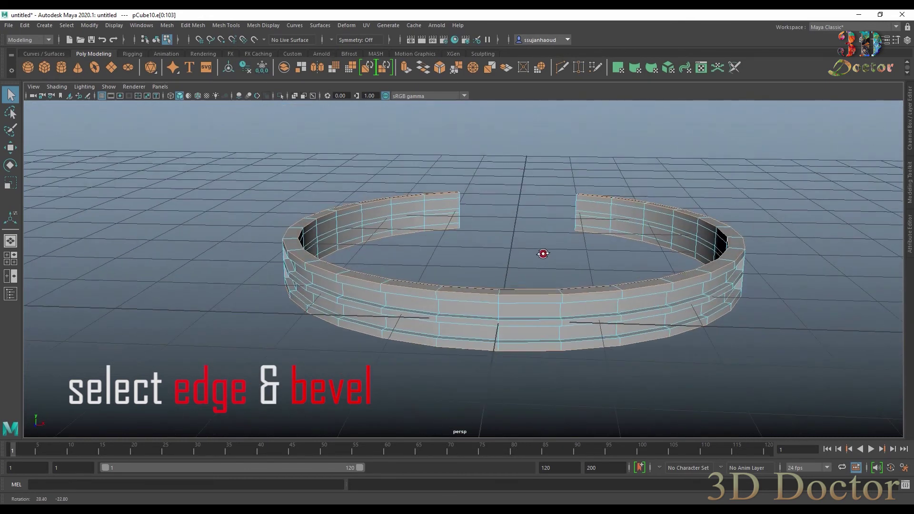
# Step: Bevel the selected rim edge loops with 2 segments
pyautogui.click(440, 68)
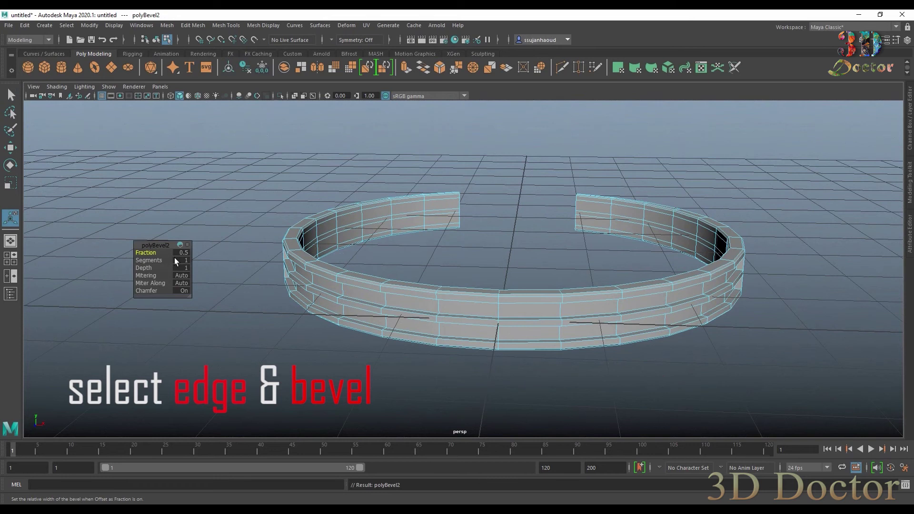
pyautogui.moveTo(151, 260); pyautogui.dragTo(160, 262)
pyautogui.scroll(4, 428, 255)
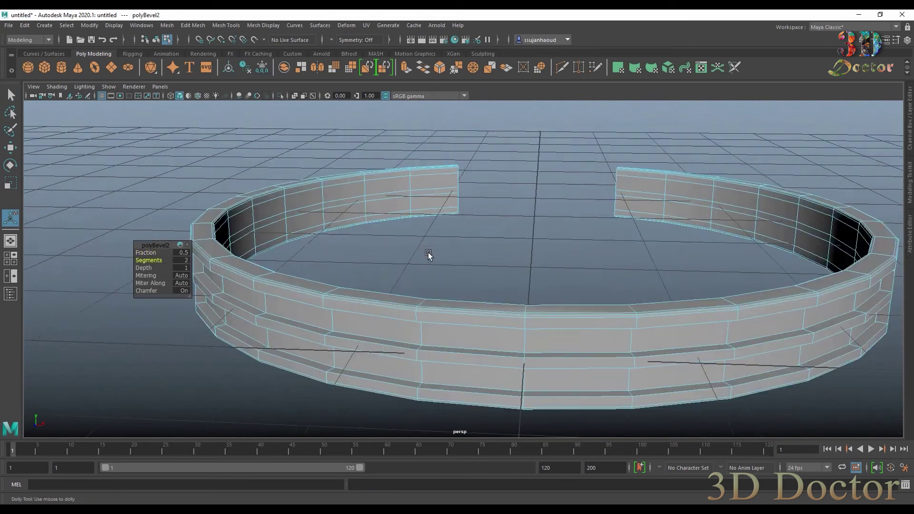
pyautogui.press('q')
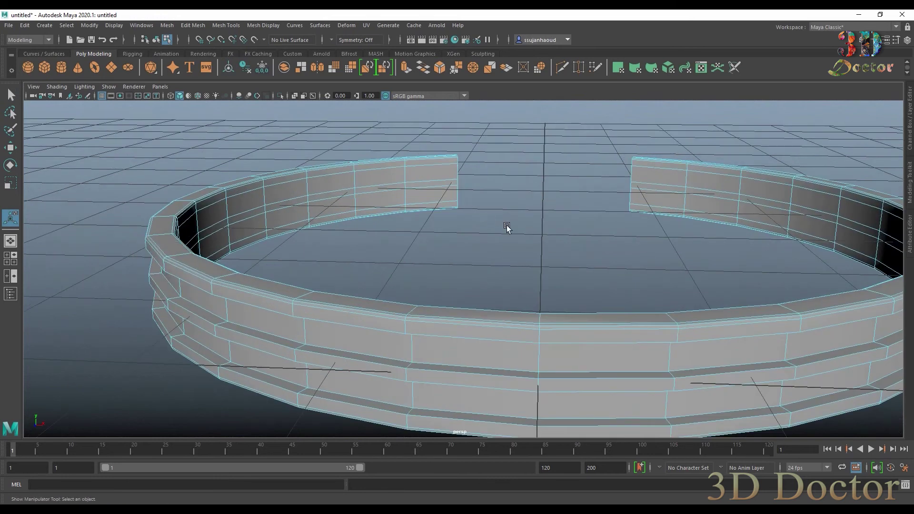
# Step: Return to object selection, preview the band smoothed, and hide the grid to inspect it from all around
pyautogui.moveTo(361, 249); pyautogui.dragTo(517, 208, button='right')
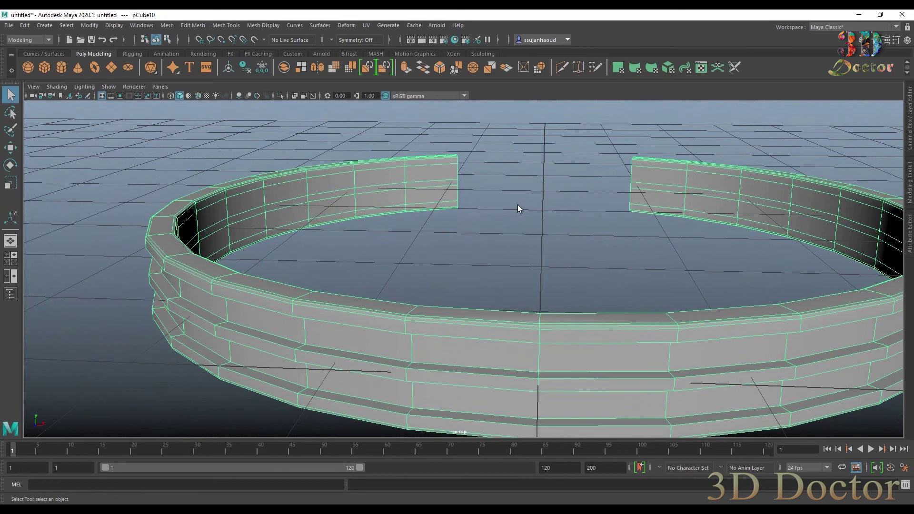
pyautogui.press('3')
pyautogui.click(518, 205)
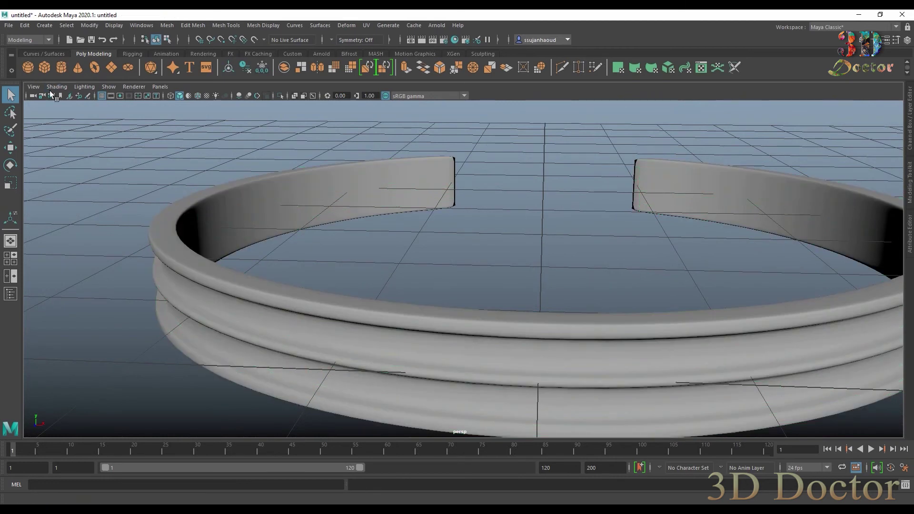
pyautogui.click(102, 96)
pyautogui.scroll(-3, 477, 255)
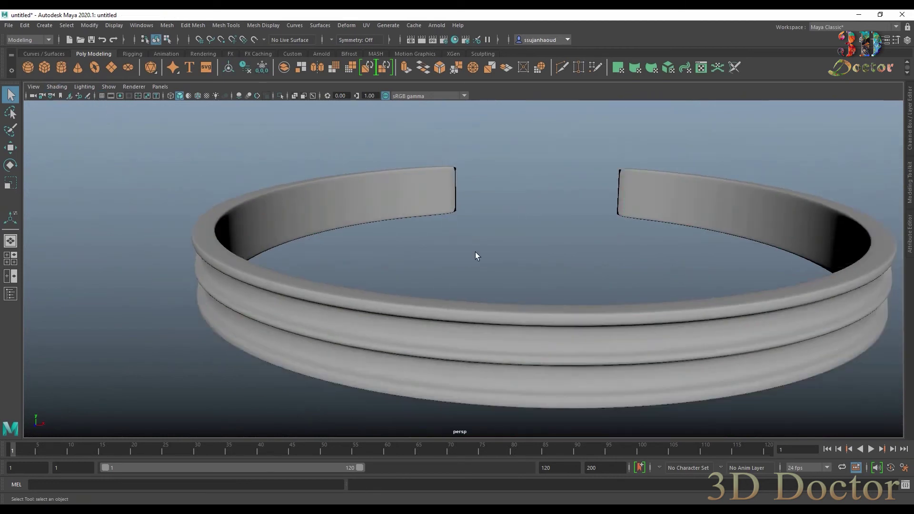
pyautogui.keyDown('alt'); pyautogui.moveTo(477, 255); pyautogui.dragTo(378, 243); pyautogui.keyUp('alt')
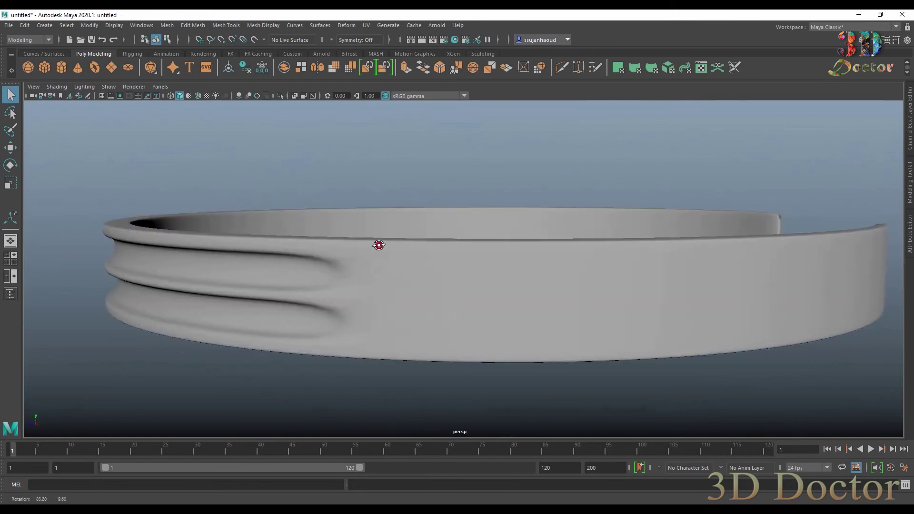
pyautogui.scroll(-3, 406, 244)
pyautogui.keyDown('alt'); pyautogui.moveTo(580, 243); pyautogui.dragTo(481, 246); pyautogui.keyUp('alt')
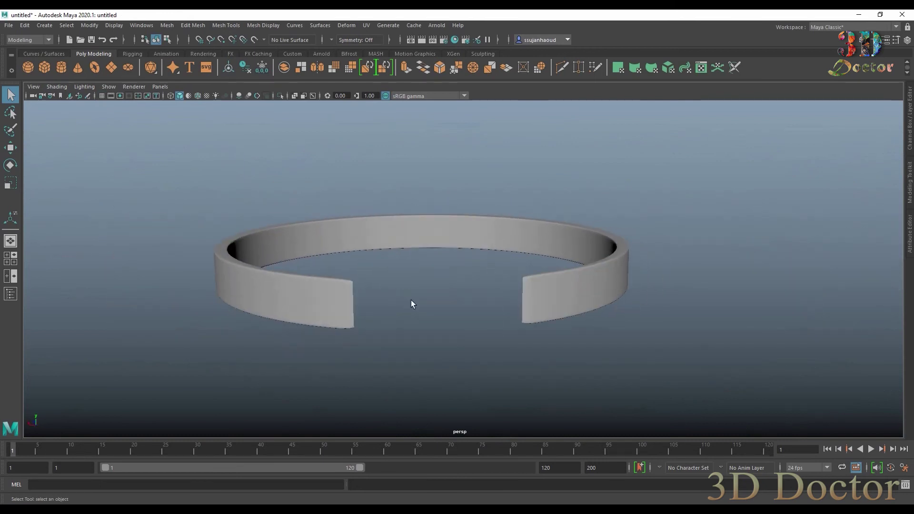
# Step: Select the band and turn off its smooth mesh preview
pyautogui.click(341, 302)
pyautogui.scroll(2, 321, 296)
pyautogui.keyDown('alt'); pyautogui.moveTo(321, 296); pyautogui.dragTo(435, 292, button='middle'); pyautogui.keyUp('alt')
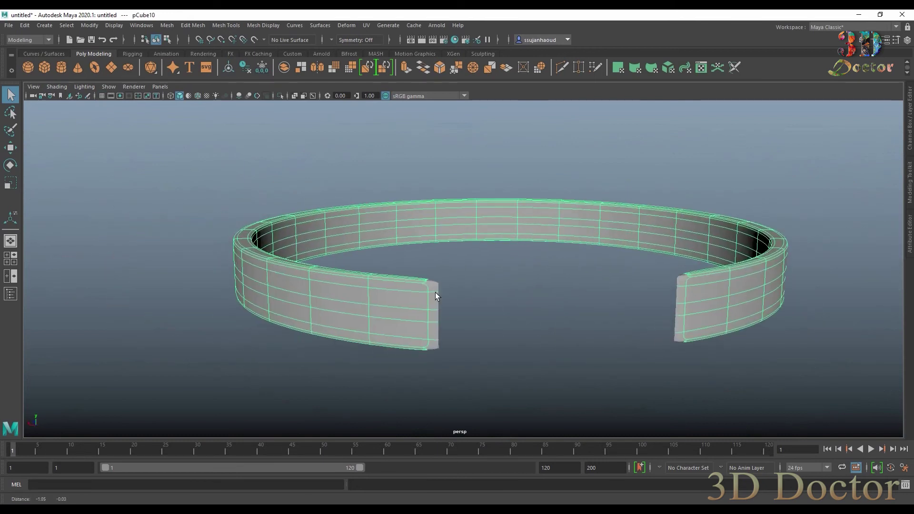
pyautogui.press('1')
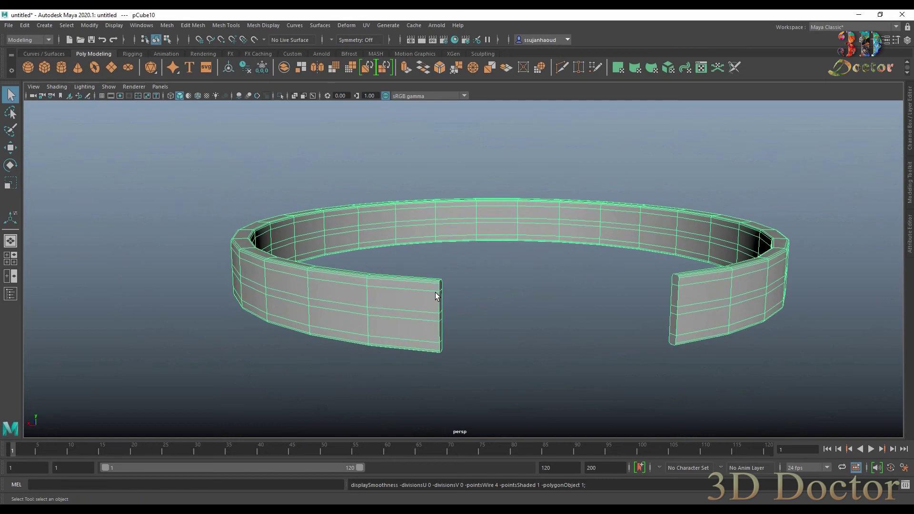
# Step: Cut a vertical edge down the band's open end face, close to its outer side, with Multi-Cut
pyautogui.scroll(6, 435, 292)
pyautogui.keyDown('alt'); pyautogui.moveTo(394, 299); pyautogui.dragTo(458, 230, button='middle'); pyautogui.keyUp('alt')
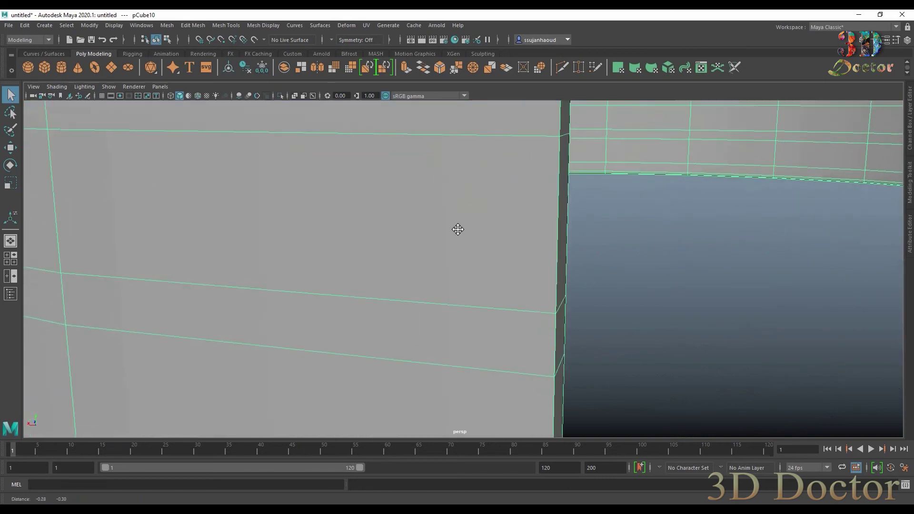
pyautogui.scroll(-8, 458, 229)
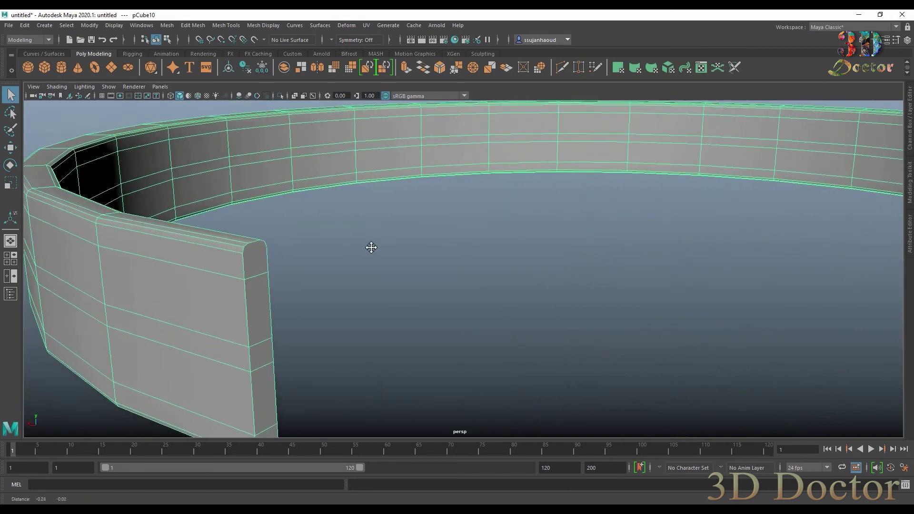
pyautogui.keyDown('alt'); pyautogui.moveTo(371, 248); pyautogui.dragTo(455, 228, button='middle'); pyautogui.keyUp('alt')
pyautogui.keyDown('alt'); pyautogui.moveTo(450, 240); pyautogui.dragTo(414, 243); pyautogui.keyUp('alt')
pyautogui.keyDown('alt'); pyautogui.moveTo(361, 242); pyautogui.dragTo(465, 252, button='middle'); pyautogui.keyUp('alt')
pyautogui.click(561, 67)
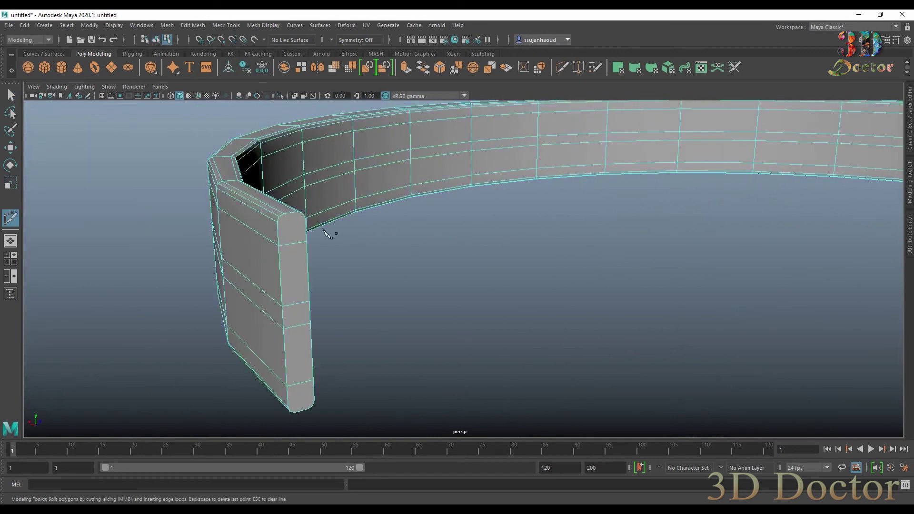
pyautogui.click(277, 222)
pyautogui.click(305, 218)
pyautogui.click(314, 402)
pyautogui.click(283, 213)
pyautogui.click(295, 418)
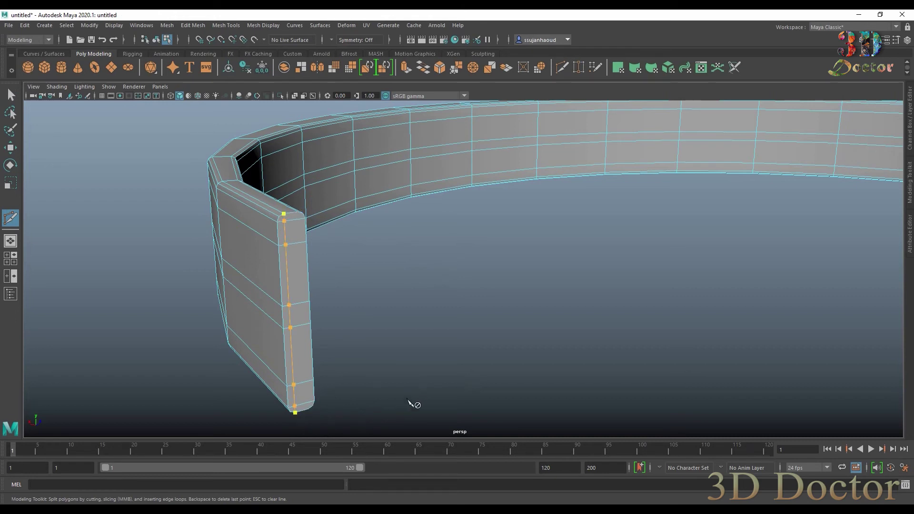
# Step: Try to cut a second vertical edge down the same end face, close to its inner side
pyautogui.click(297, 212)
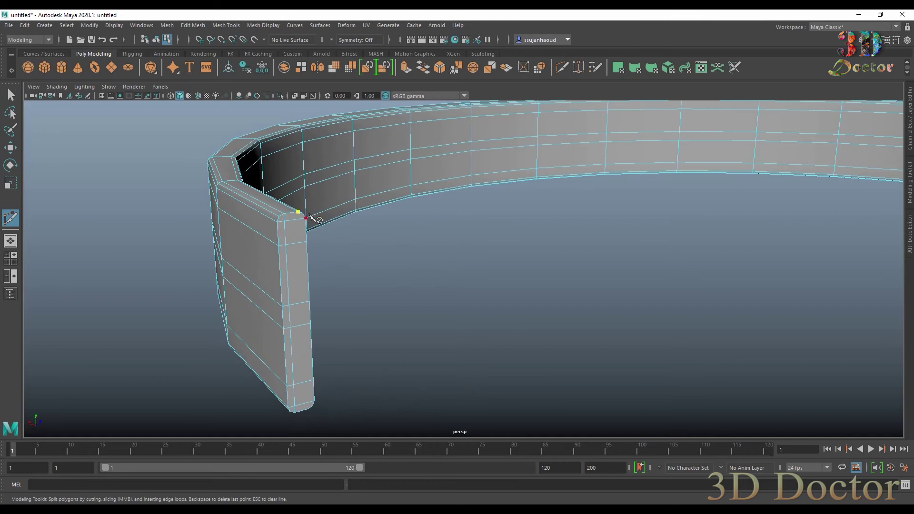
pyautogui.click(307, 410)
pyautogui.press('Return')
pyautogui.click(298, 212)
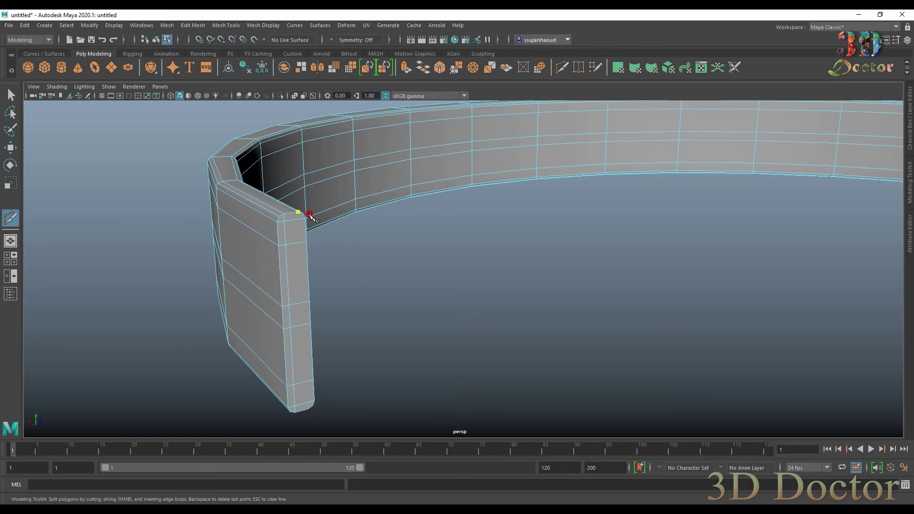
pyautogui.click(304, 408)
pyautogui.press('Return')
# Step: Undo the vertical cuts on the band's end face
pyautogui.keyDown('alt'); pyautogui.moveTo(430, 329); pyautogui.dragTo(399, 312); pyautogui.keyUp('alt')
pyautogui.keyDown('alt'); pyautogui.moveTo(399, 312); pyautogui.dragTo(374, 311, button='right'); pyautogui.keyUp('alt')
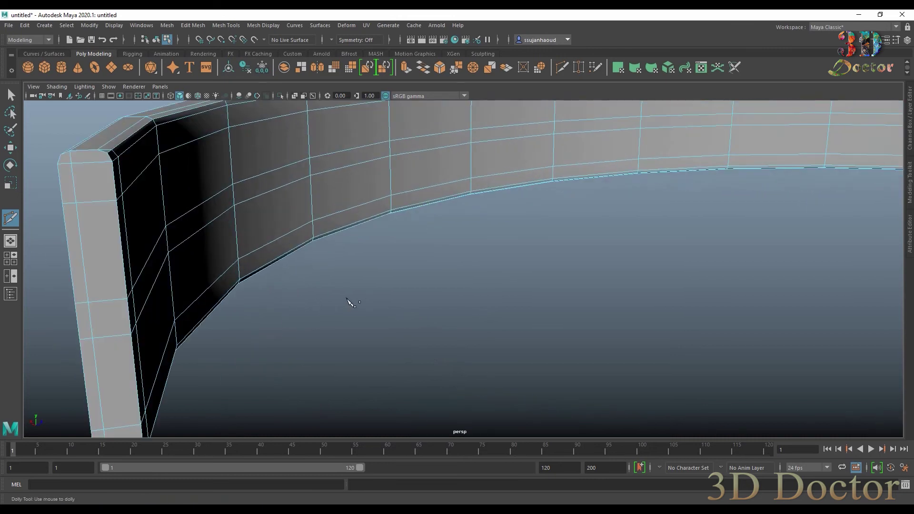
pyautogui.keyDown('alt'); pyautogui.moveTo(348, 302); pyautogui.dragTo(388, 304); pyautogui.keyUp('alt')
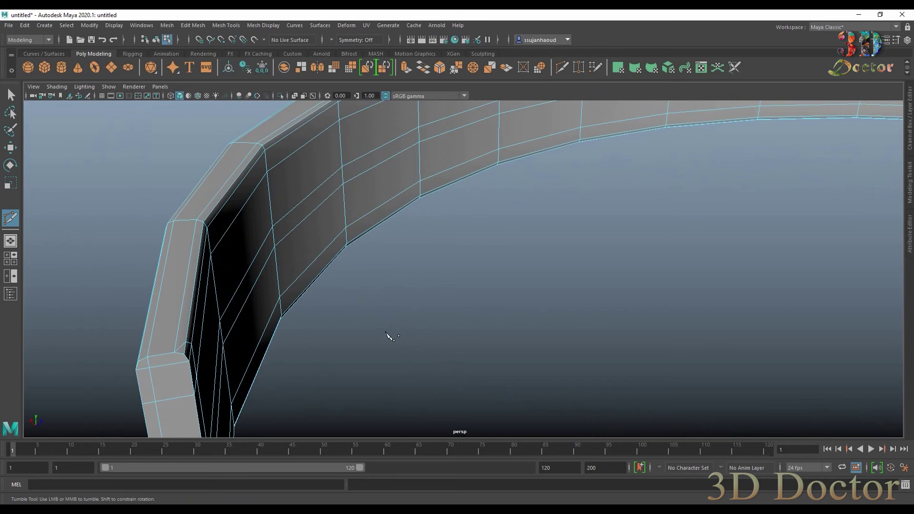
pyautogui.hotkey('ctrl', 'z')
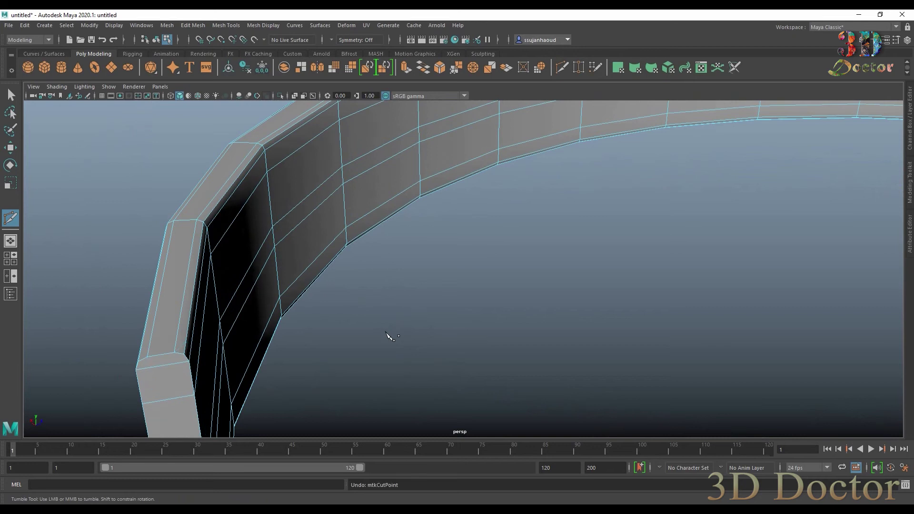
# Step: Cut two vertical edges down the band's open end face, one close to its outer side and one close to its inner side
pyautogui.keyDown('alt'); pyautogui.moveTo(355, 325); pyautogui.dragTo(439, 259, button='middle'); pyautogui.keyUp('alt')
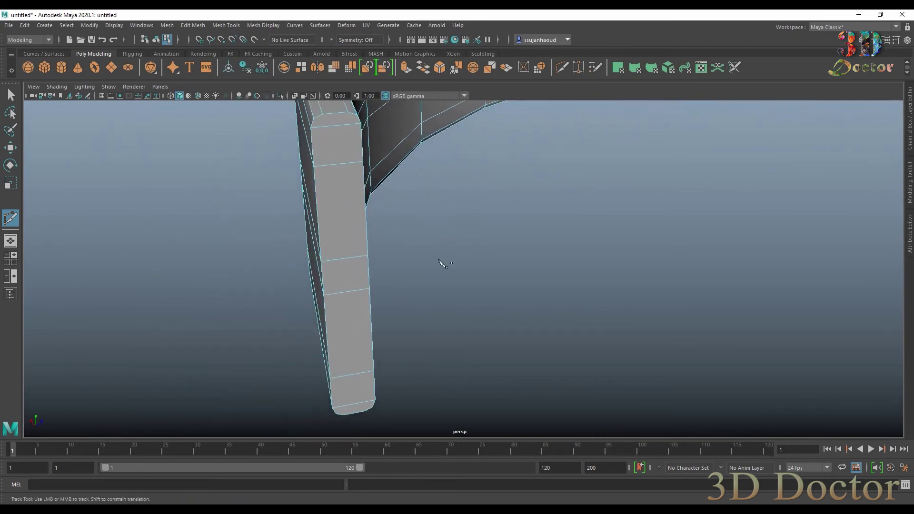
pyautogui.click(323, 114)
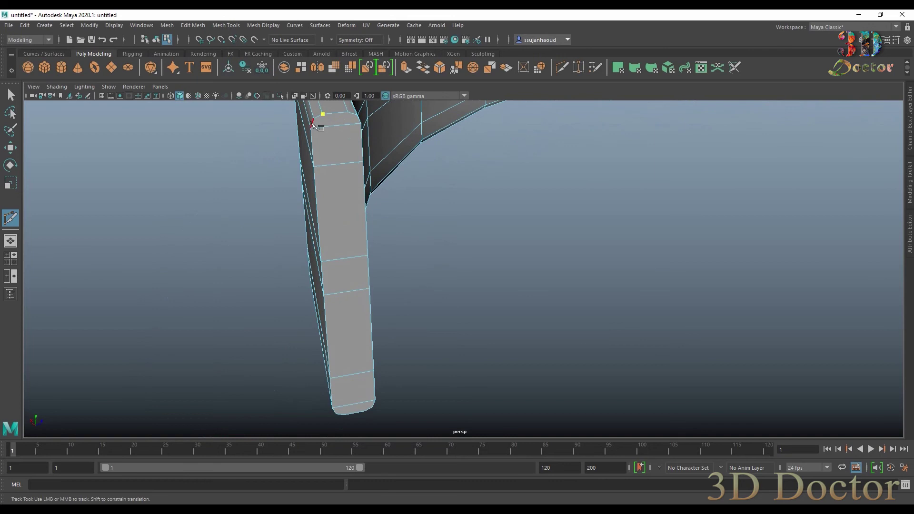
pyautogui.click(345, 414)
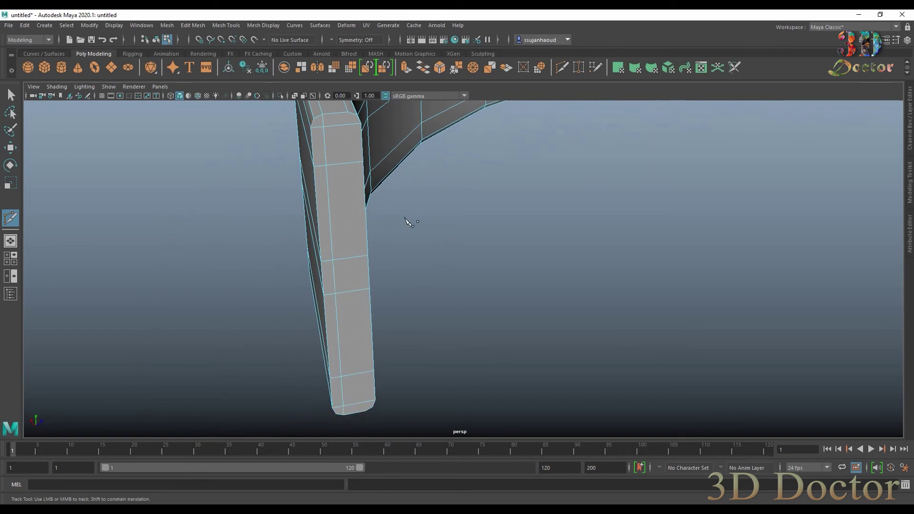
pyautogui.moveTo(455, 225)
pyautogui.keyDown('alt'); pyautogui.mouseDown(button='middle')
pyautogui.moveTo(461, 221)
pyautogui.moveTo(460, 239)
pyautogui.mouseUp(button='middle'); pyautogui.keyUp('alt')
pyautogui.click(352, 130)
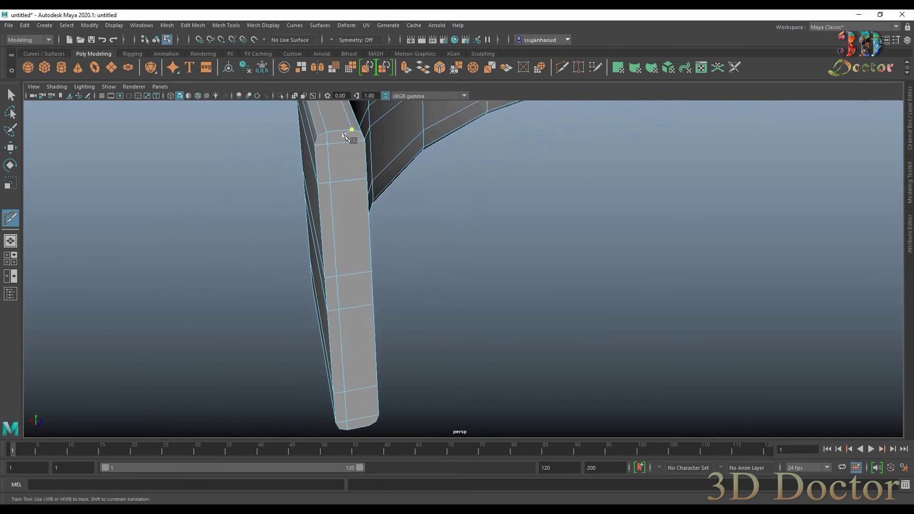
pyautogui.click(369, 425)
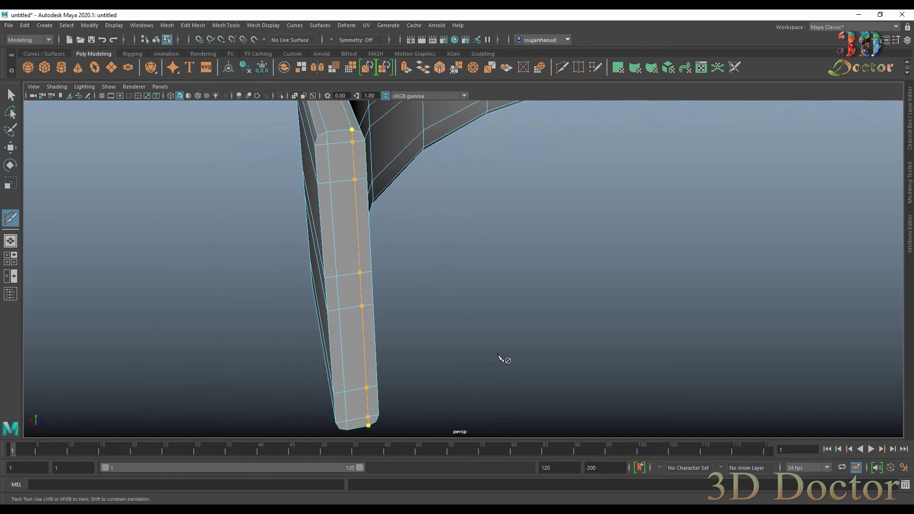
# Step: Cut horizontal edges across the other end face of the band, just below its top bevel and just above its bottom bevel
pyautogui.keyDown('alt'); pyautogui.moveTo(490, 289); pyautogui.dragTo(573, 283); pyautogui.keyUp('alt')
pyautogui.keyDown('alt'); pyautogui.moveTo(585, 280); pyautogui.dragTo(133, 318, button='middle'); pyautogui.keyUp('alt')
pyautogui.keyDown('alt'); pyautogui.moveTo(482, 242); pyautogui.dragTo(600, 221, button='right'); pyautogui.keyUp('alt')
pyautogui.keyDown('alt'); pyautogui.moveTo(604, 224); pyautogui.dragTo(422, 280); pyautogui.keyUp('alt')
pyautogui.scroll(3, 598, 243)
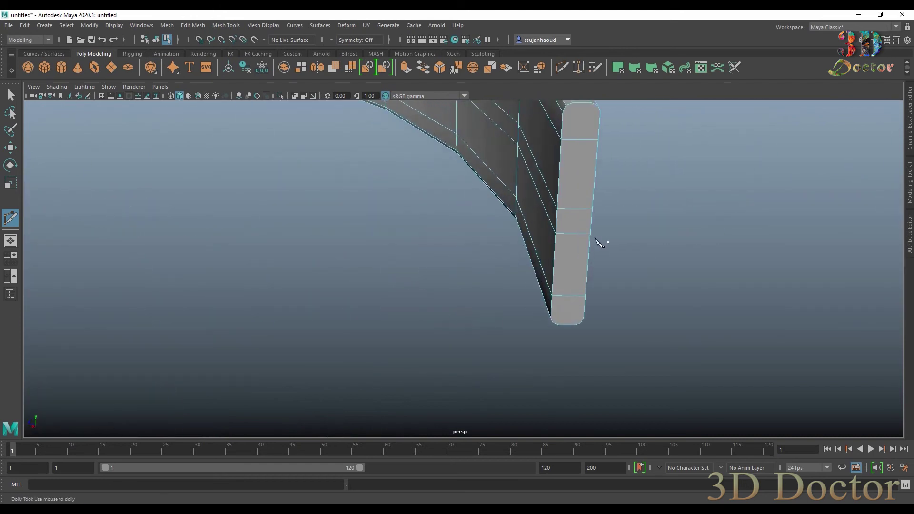
pyautogui.keyDown('alt'); pyautogui.moveTo(611, 226); pyautogui.dragTo(551, 267, button='middle'); pyautogui.keyUp('alt')
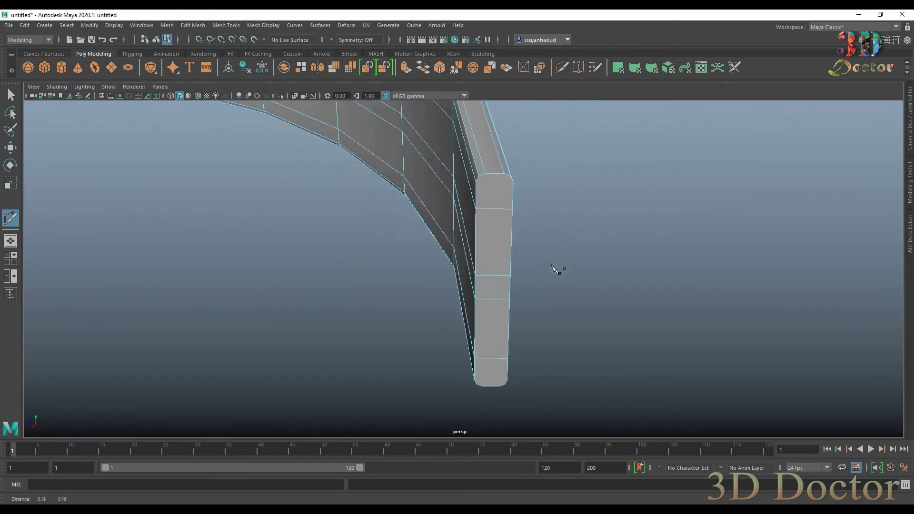
pyautogui.click(475, 182)
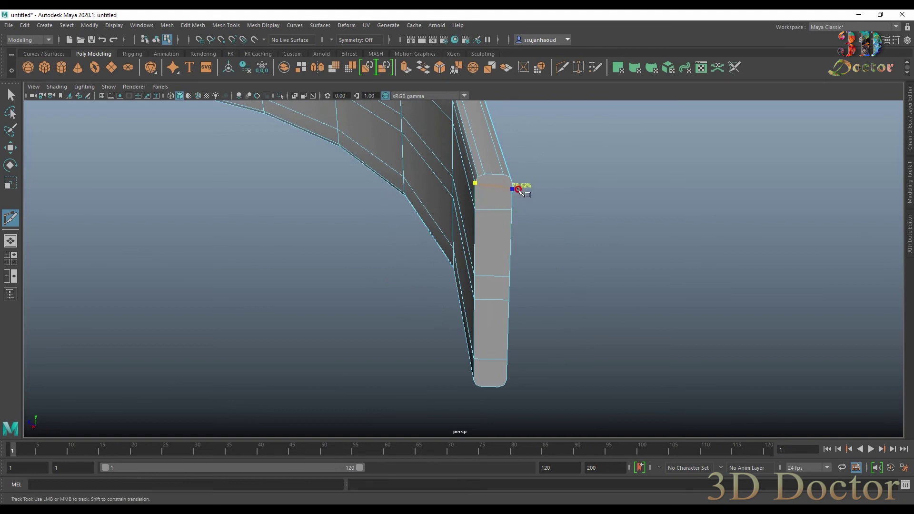
pyautogui.click(512, 183)
pyautogui.rightClick(521, 171)
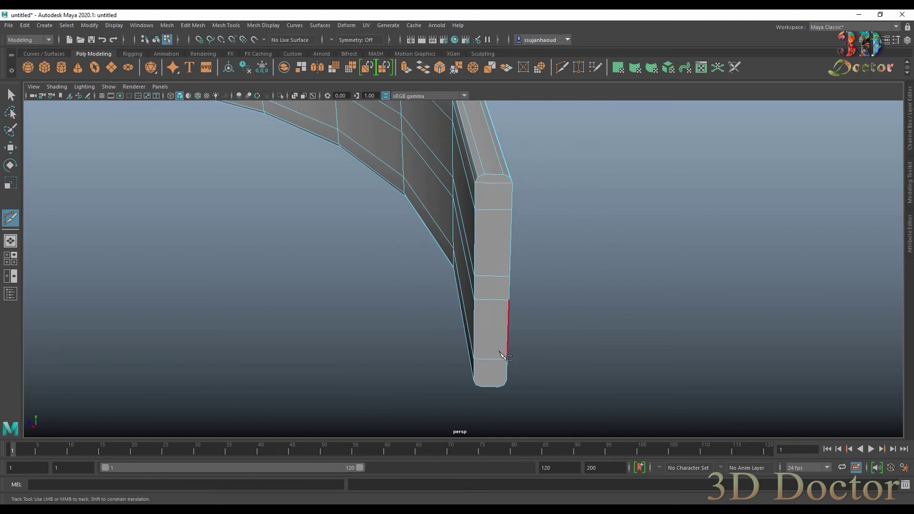
pyautogui.click(474, 379)
pyautogui.click(507, 380)
# Step: Cut two vertical edges down the second end face, each in line with the bevel corners near its sides
pyautogui.click(484, 174)
pyautogui.click(482, 387)
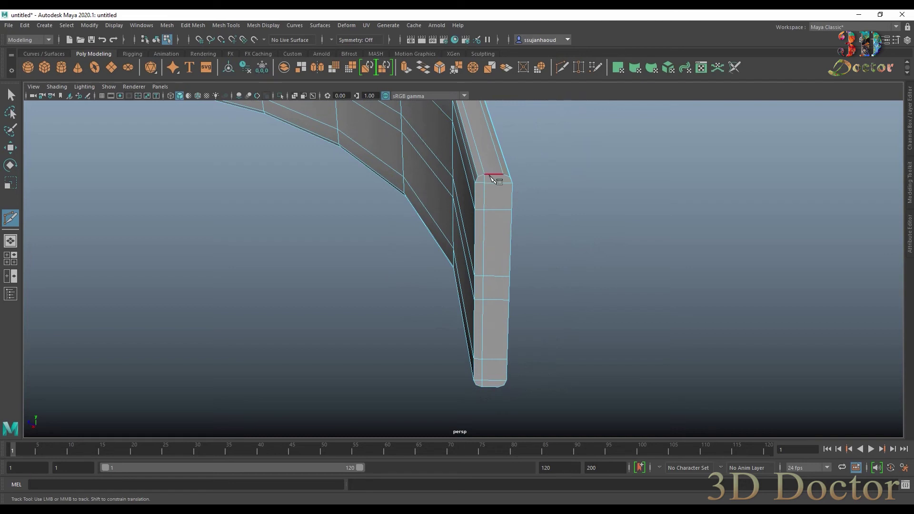
pyautogui.click(503, 174)
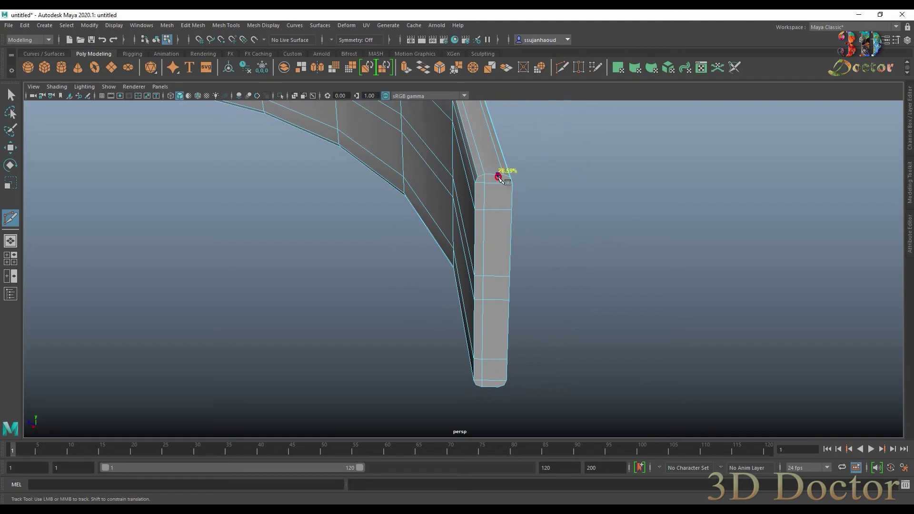
pyautogui.click(497, 386)
pyautogui.press('Return')
# Step: Return to object mode, preview the band smoothed and examine its two open ends
pyautogui.scroll(-6, 567, 242)
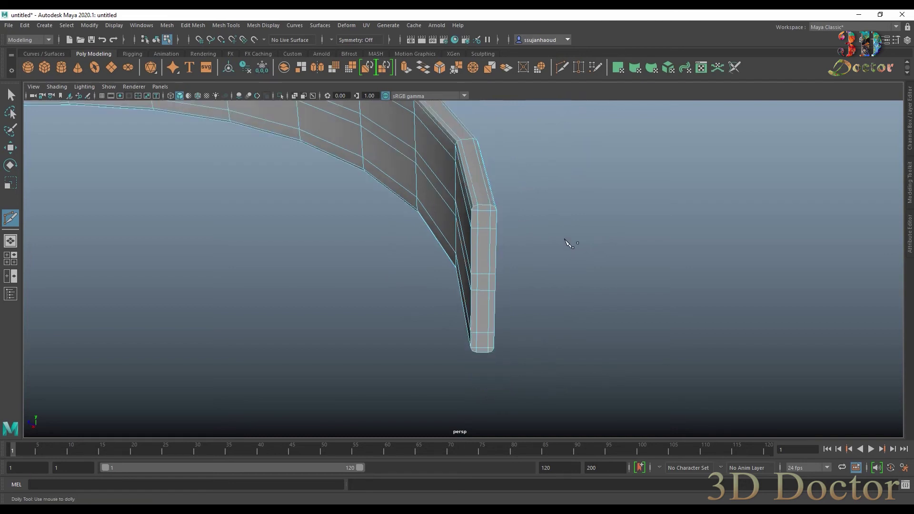
pyautogui.click(7, 96)
pyautogui.scroll(-5, 281, 261)
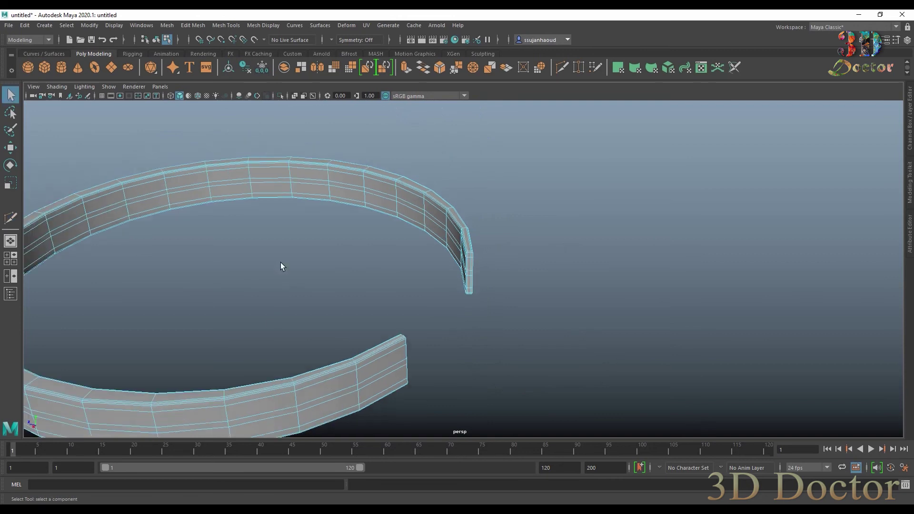
pyautogui.keyDown('alt'); pyautogui.moveTo(259, 285); pyautogui.dragTo(386, 299); pyautogui.keyUp('alt')
pyautogui.moveTo(386, 299); pyautogui.dragTo(540, 179, button='right')
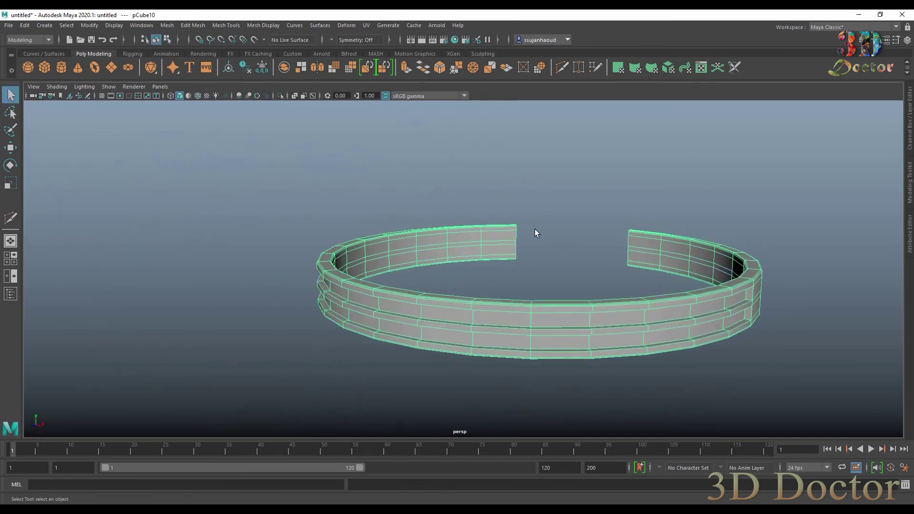
pyautogui.press('3')
pyautogui.click(570, 217)
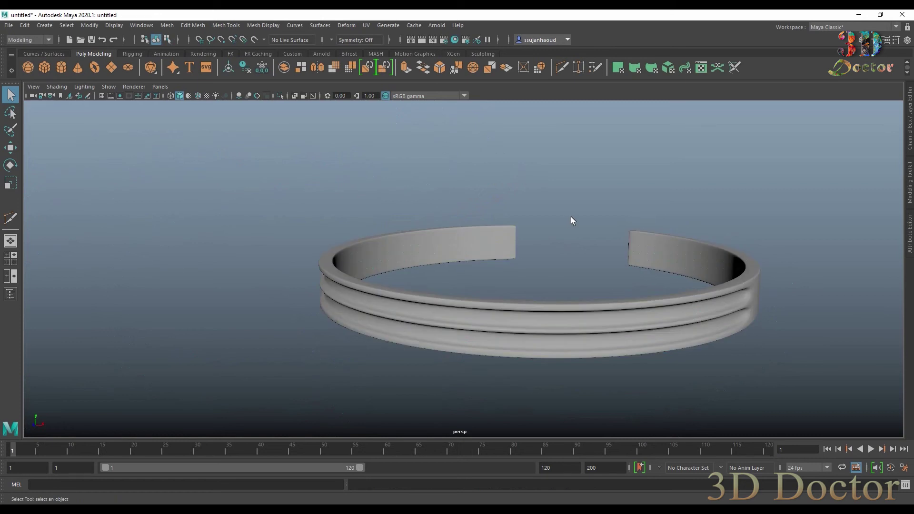
pyautogui.scroll(-3, 624, 228)
pyautogui.keyDown('alt'); pyautogui.moveTo(625, 228); pyautogui.dragTo(457, 237); pyautogui.keyUp('alt')
pyautogui.scroll(5, 407, 278)
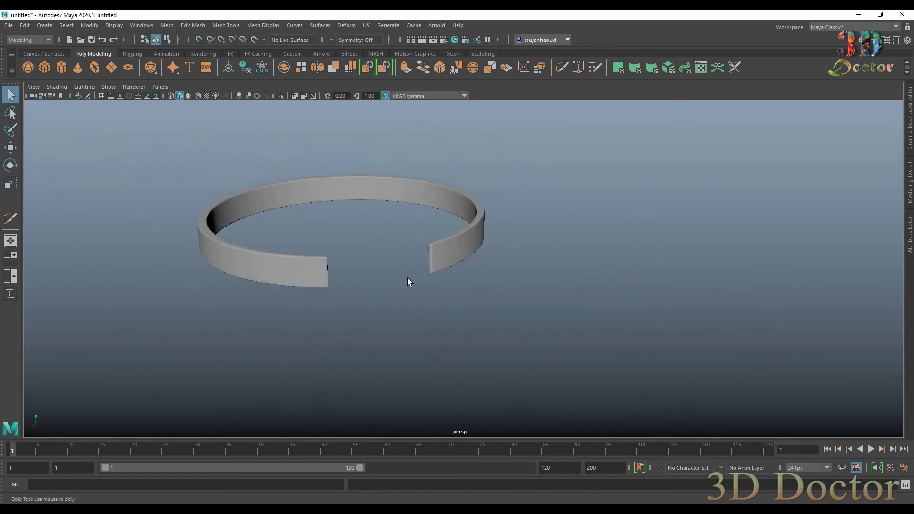
pyautogui.scroll(-4, 414, 276)
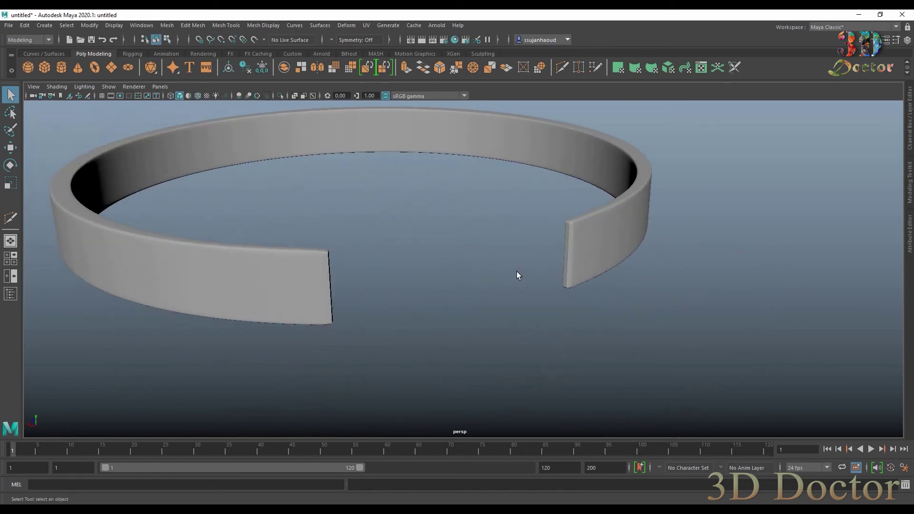
# Step: Turn off the smooth preview and insert a centered edge loop in the last segment at each open end of the band
pyautogui.click(11, 219)
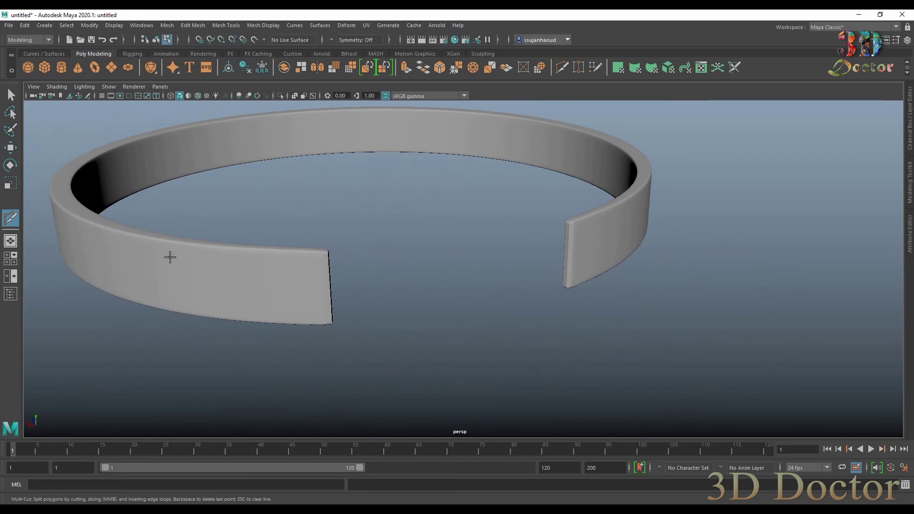
pyautogui.press('1')
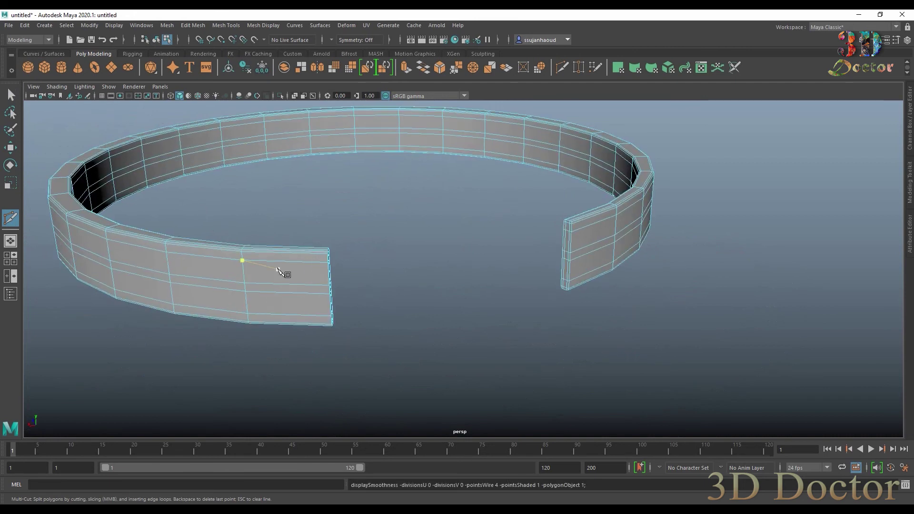
pyautogui.keyDown('ctrl'); pyautogui.middleClick(289, 253); pyautogui.keyUp('ctrl')
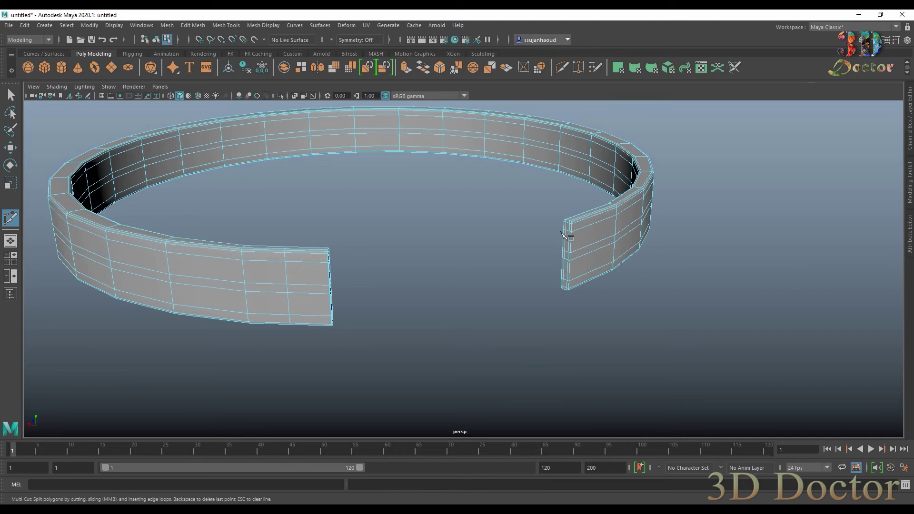
pyautogui.keyDown('ctrl'); pyautogui.middleClick(597, 227); pyautogui.keyUp('ctrl')
# Step: Insert a centered edge loop in the last grooved segment at each end of the band's outer grooves
pyautogui.keyDown('alt'); pyautogui.moveTo(202, 253); pyautogui.dragTo(322, 247); pyautogui.keyUp('alt')
pyautogui.scroll(-2, 334, 240)
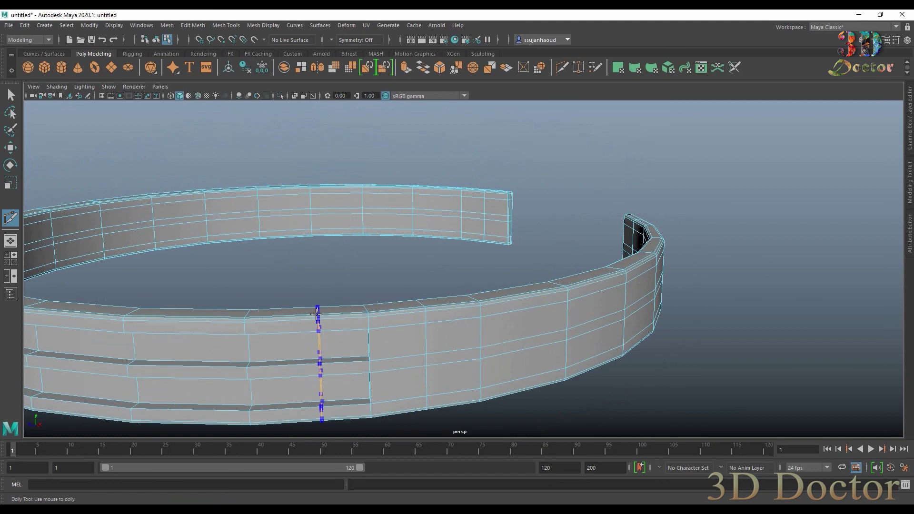
pyautogui.keyDown('ctrl'); pyautogui.middleClick(307, 310); pyautogui.keyUp('ctrl')
pyautogui.keyDown('alt'); pyautogui.moveTo(278, 271); pyautogui.dragTo(421, 271); pyautogui.keyUp('alt')
pyautogui.keyDown('alt'); pyautogui.moveTo(421, 272); pyautogui.dragTo(333, 273, button='middle'); pyautogui.keyUp('alt')
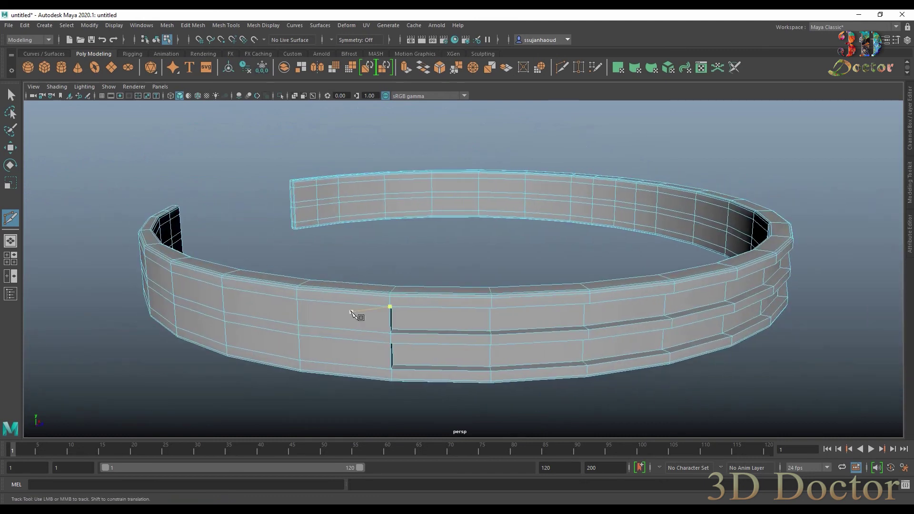
pyautogui.keyDown('ctrl'); pyautogui.middleClick(425, 298); pyautogui.keyUp('ctrl')
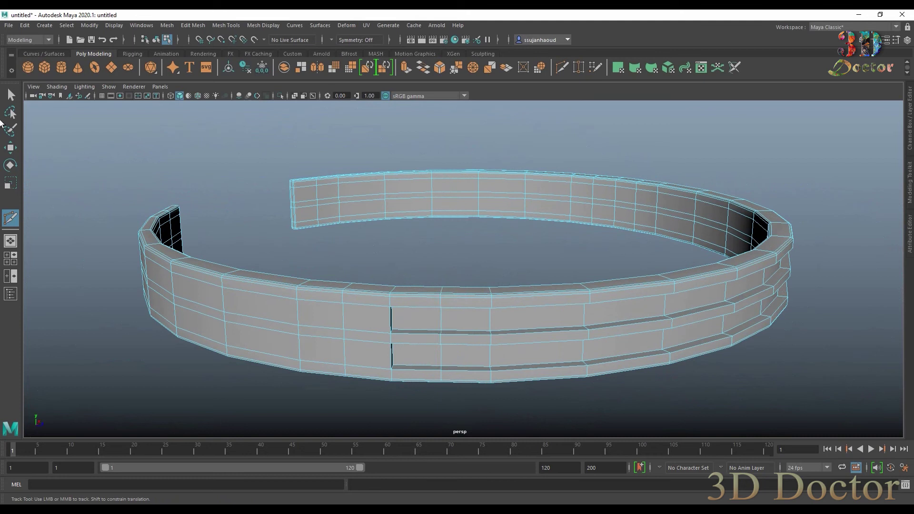
# Step: Return to object mode, turn the band's smooth preview on and examine the groove ends
pyautogui.click(10, 95)
pyautogui.moveTo(264, 275); pyautogui.dragTo(264, 279, button='right')
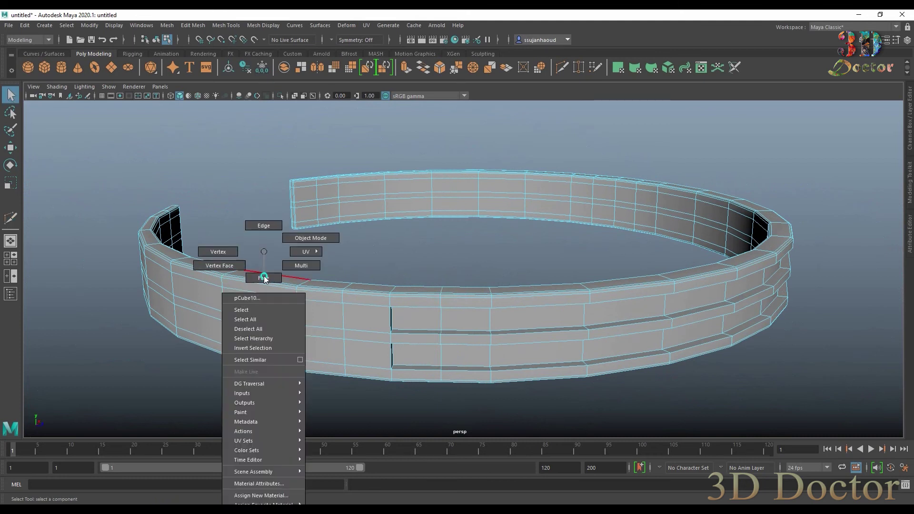
pyautogui.press('3')
pyautogui.click(404, 250)
pyautogui.scroll(-2, 407, 248)
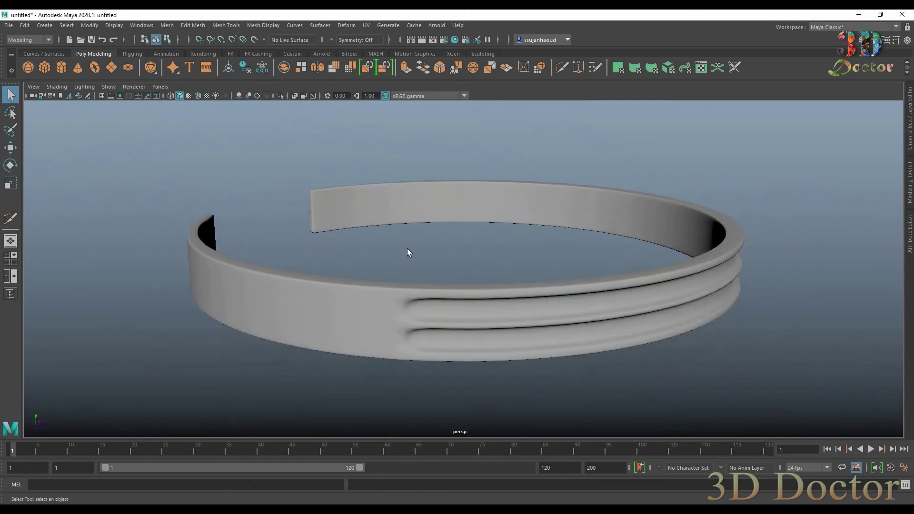
pyautogui.keyDown('alt'); pyautogui.moveTo(407, 248); pyautogui.dragTo(517, 250); pyautogui.keyUp('alt')
pyautogui.scroll(-2, 526, 256)
pyautogui.keyDown('alt'); pyautogui.moveTo(435, 293); pyautogui.dragTo(541, 310); pyautogui.keyUp('alt')
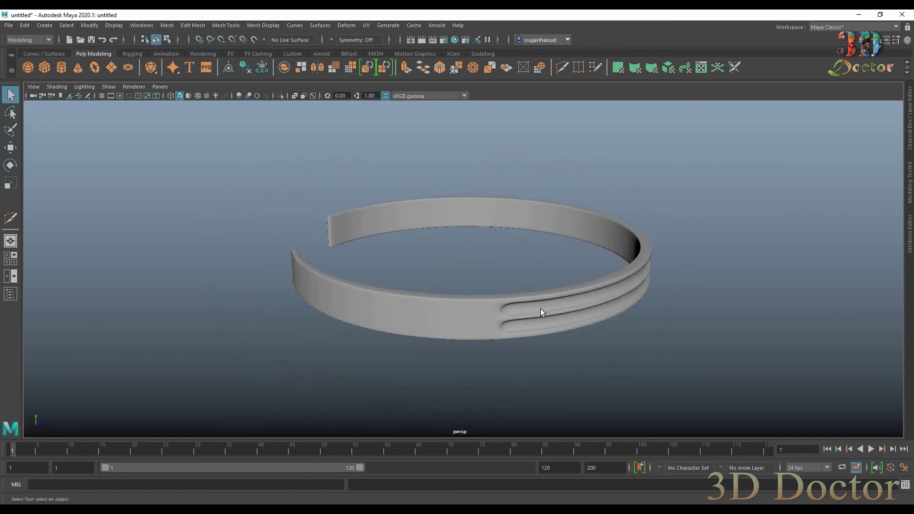
# Step: Create a polygon cone and set its Rotate X to -90
pyautogui.click(81, 67)
pyautogui.keyDown('alt'); pyautogui.moveTo(633, 279); pyautogui.dragTo(475, 248); pyautogui.keyUp('alt')
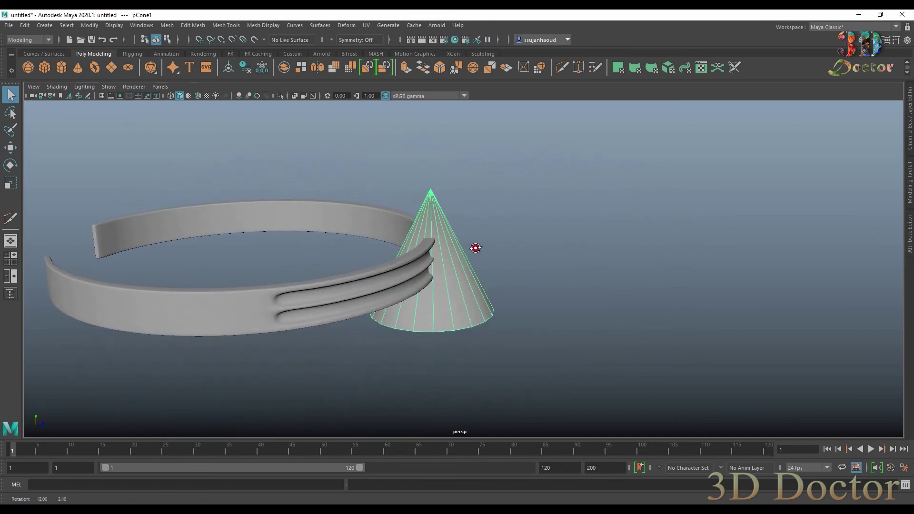
pyautogui.press('e')
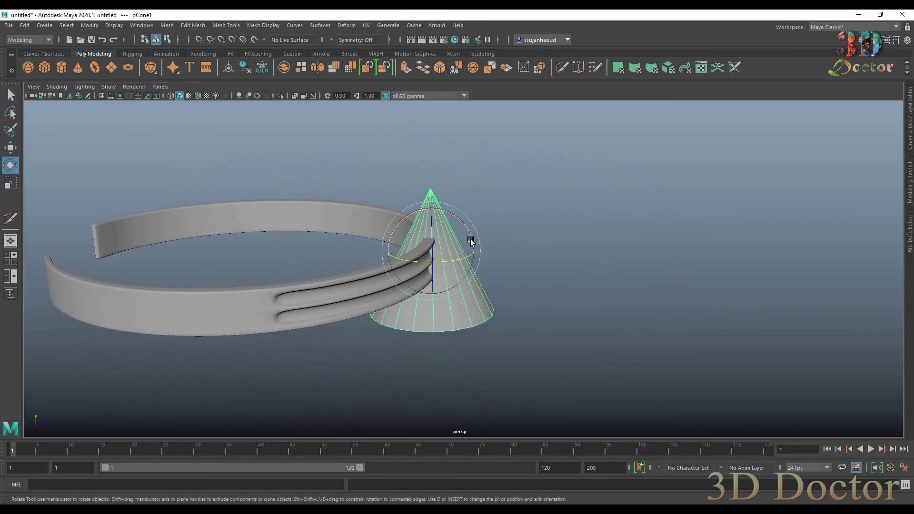
pyautogui.click(910, 143)
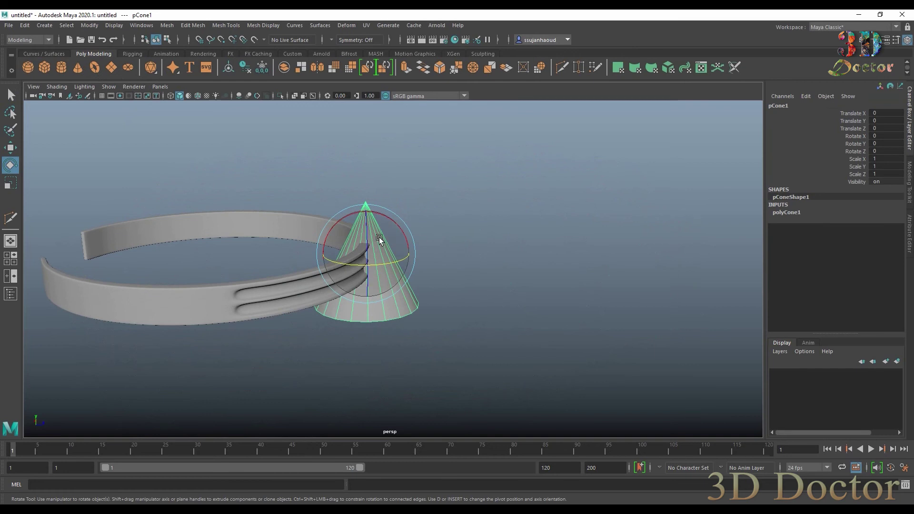
pyautogui.moveTo(395, 223); pyautogui.dragTo(373, 222)
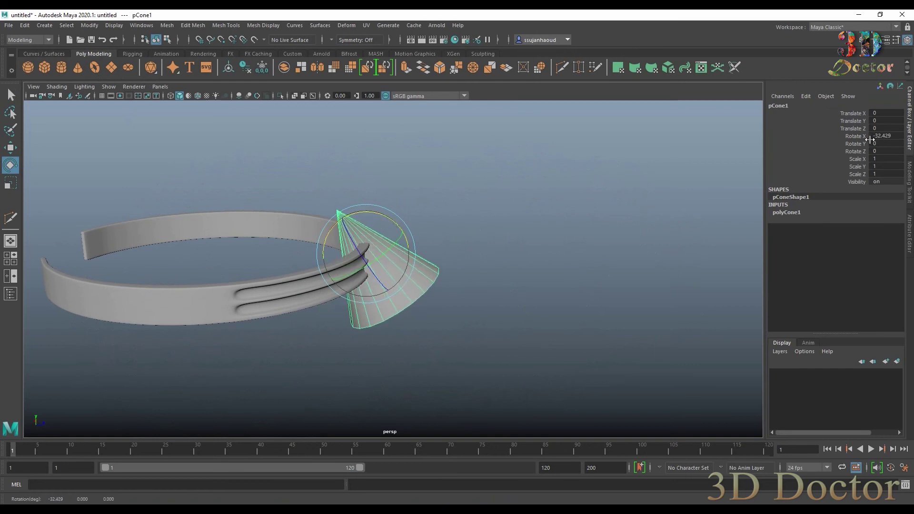
pyautogui.doubleClick(892, 135)
pyautogui.write('-90')
pyautogui.press('Return')
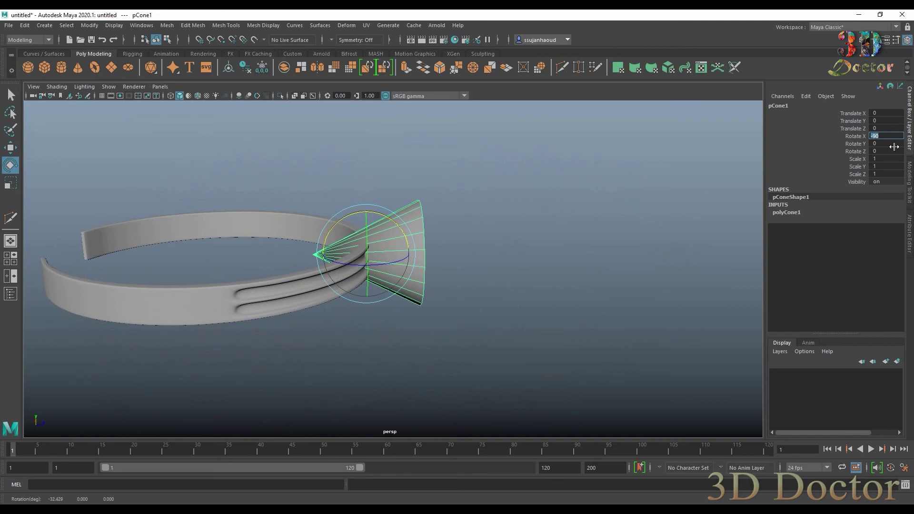
# Step: Move the cone horizontally away from the band until its tip clears the grooved outer side
pyautogui.click(495, 285)
pyautogui.click(392, 233)
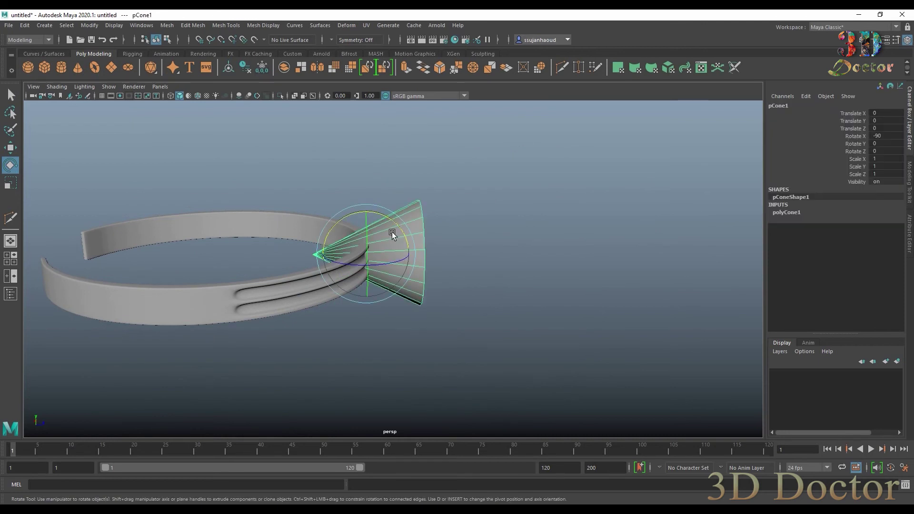
pyautogui.press('w')
pyautogui.moveTo(413, 252); pyautogui.dragTo(487, 254)
# Step: Select the edges around the cone's base rim and bevel them with 3 segments
pyautogui.moveTo(488, 230); pyautogui.dragTo(490, 193, button='right')
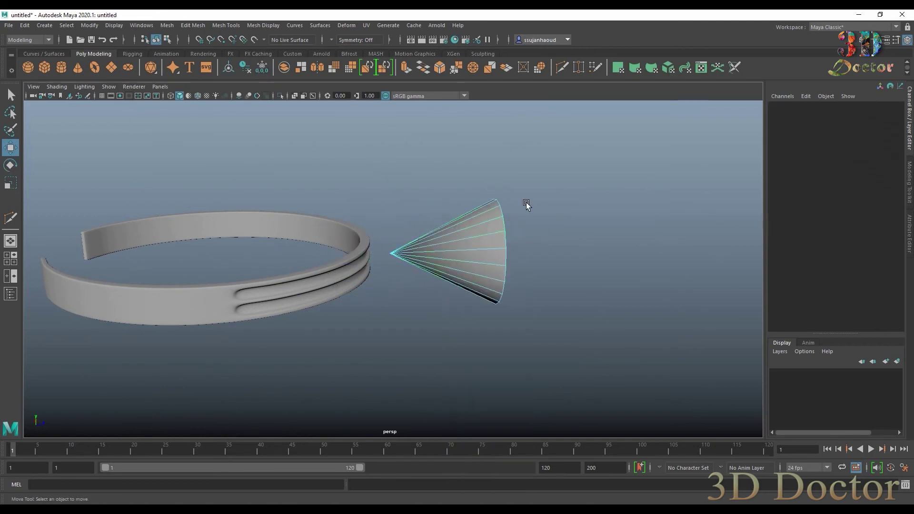
pyautogui.moveTo(397, 176); pyautogui.dragTo(650, 347)
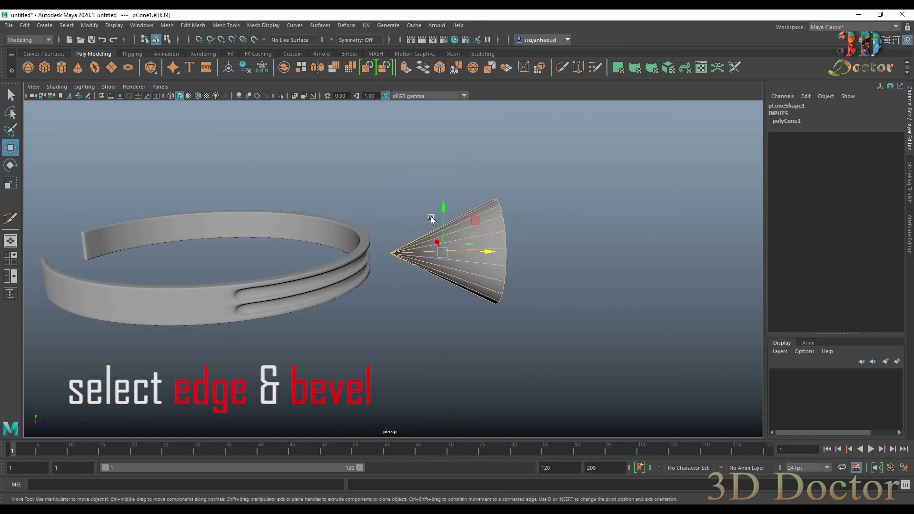
pyautogui.moveTo(406, 190); pyautogui.dragTo(433, 338)
pyautogui.keyDown('alt'); pyautogui.moveTo(593, 261); pyautogui.dragTo(517, 279); pyautogui.keyUp('alt')
pyautogui.scroll(4, 516, 265)
pyautogui.keyDown('alt'); pyautogui.moveTo(566, 260); pyautogui.dragTo(496, 275, button='middle'); pyautogui.keyUp('alt')
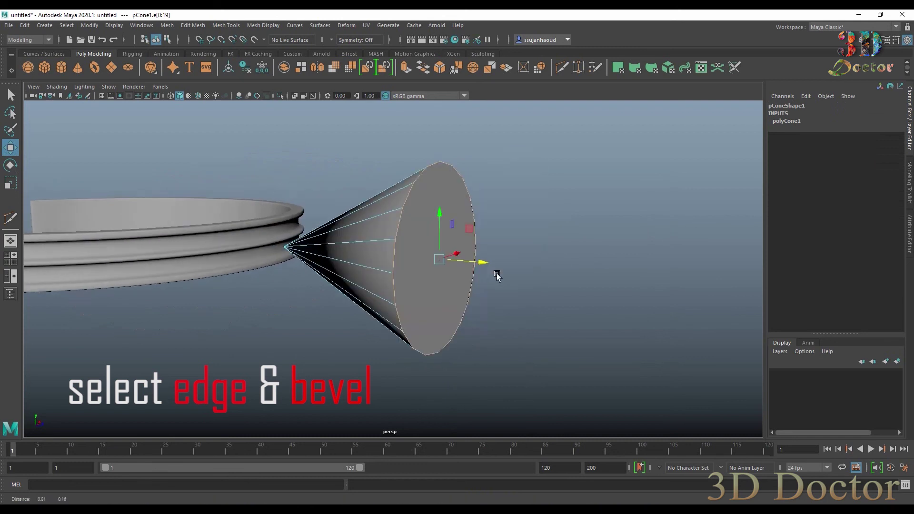
pyautogui.keyDown('alt'); pyautogui.moveTo(496, 275); pyautogui.dragTo(493, 273); pyautogui.keyUp('alt')
pyautogui.click(440, 68)
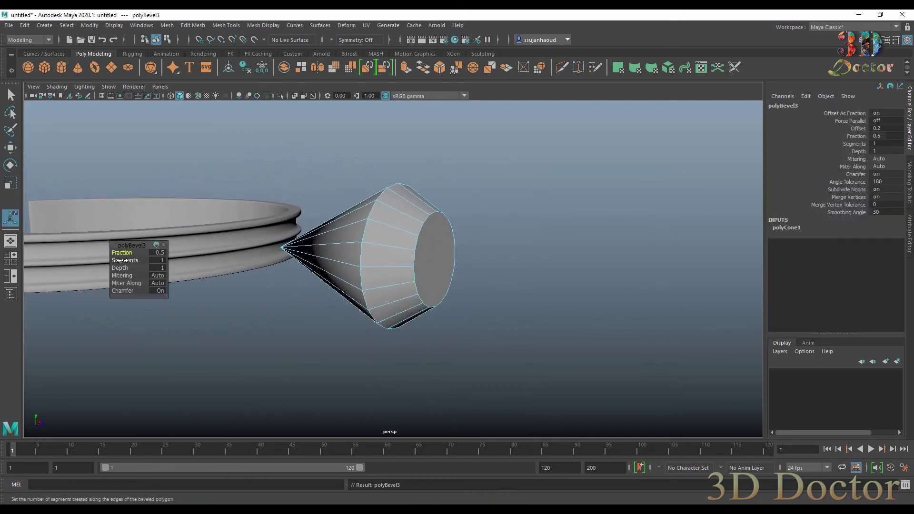
pyautogui.moveTo(123, 260); pyautogui.dragTo(135, 260)
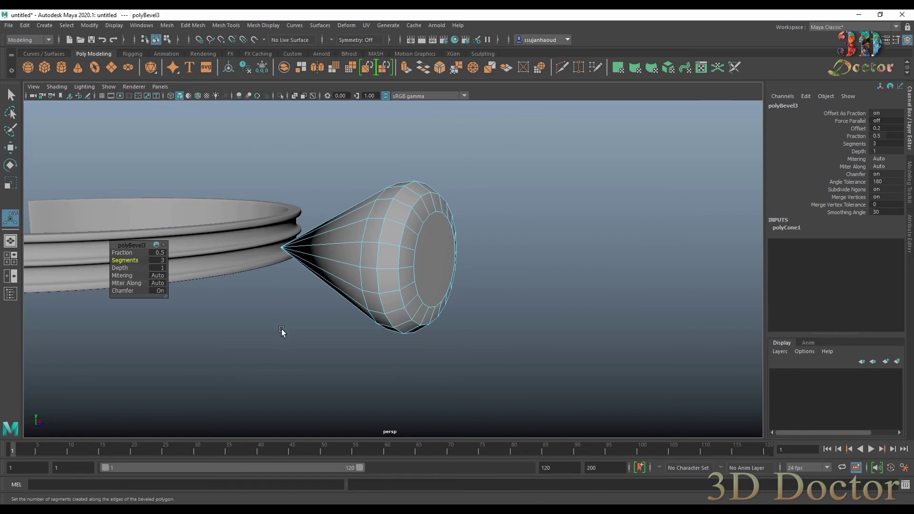
# Step: Select the flat face at the center of the cone's base and poke it into triangles
pyautogui.keyDown('alt'); pyautogui.moveTo(330, 326); pyautogui.dragTo(341, 302); pyautogui.keyUp('alt')
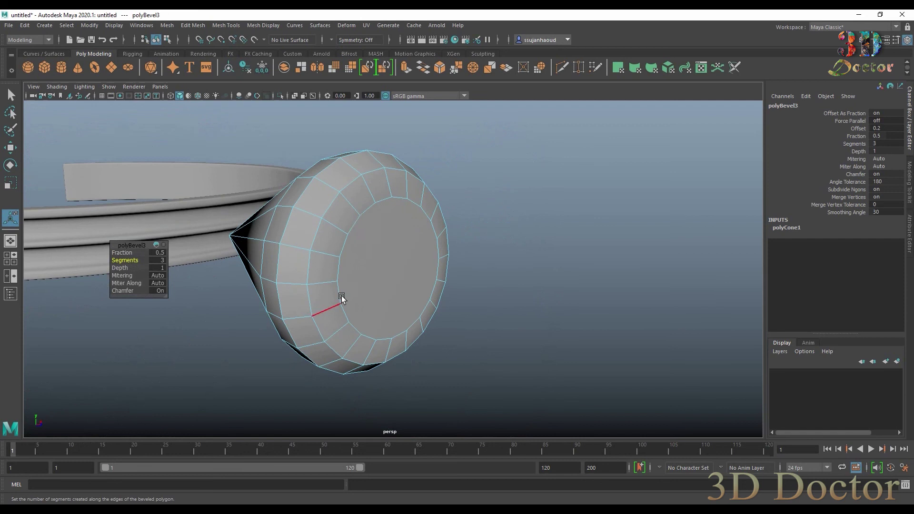
pyautogui.moveTo(384, 249); pyautogui.dragTo(384, 271, button='right')
pyautogui.click(381, 256)
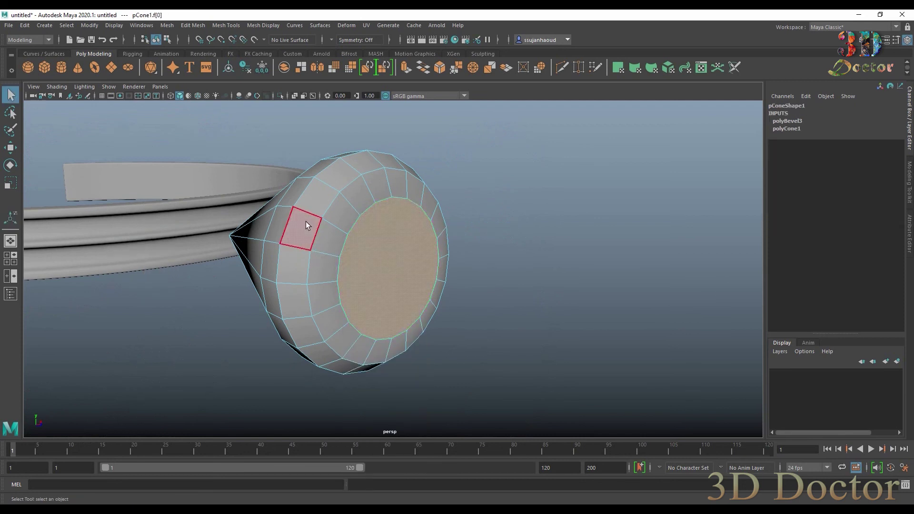
pyautogui.click(191, 25)
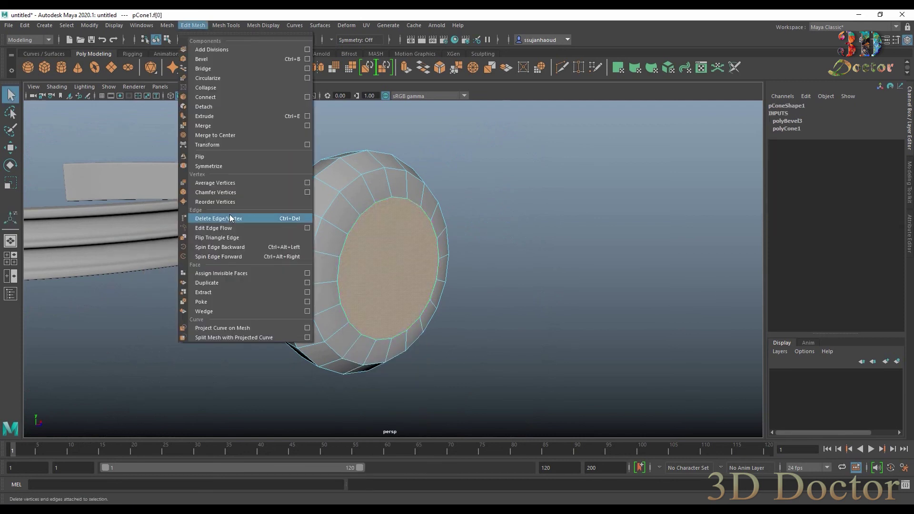
pyautogui.click(237, 301)
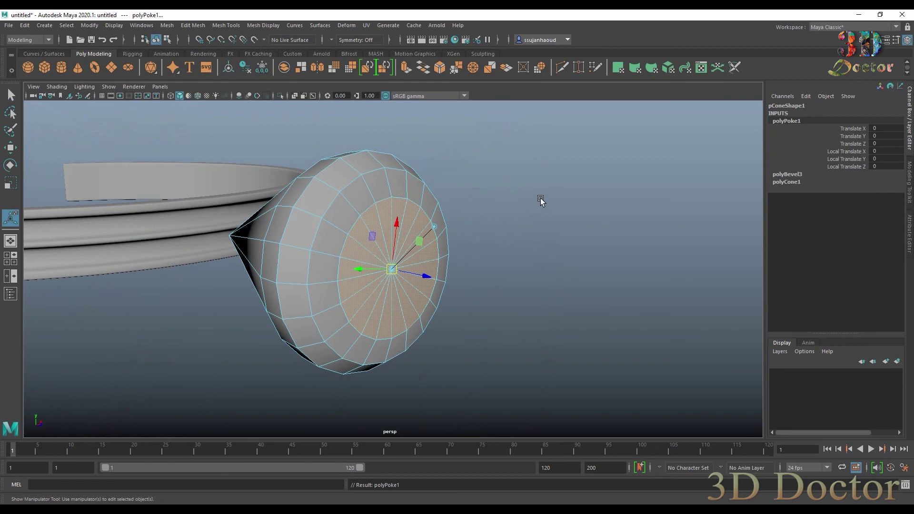
# Step: Extrude the poked base faces and scale them into a small circle around the center, with a Local Scale of about -0.683
pyautogui.scroll(3, 541, 200)
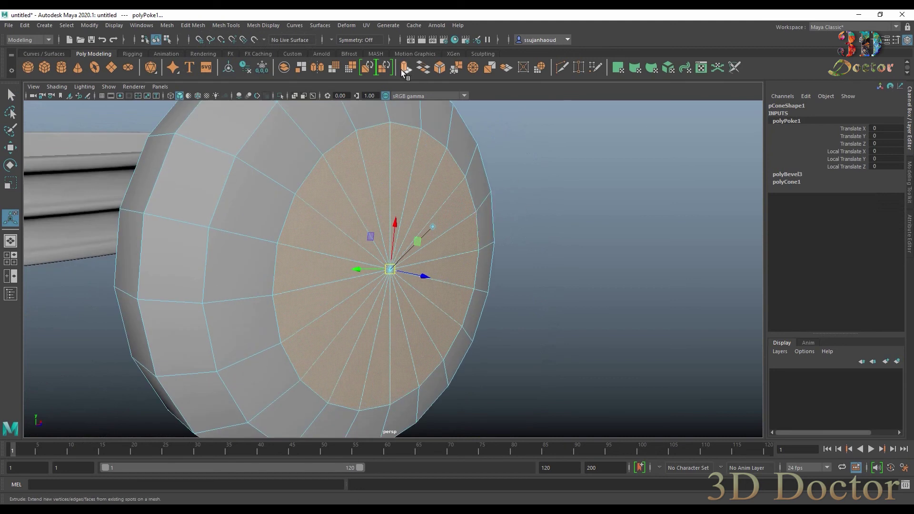
pyautogui.click(404, 68)
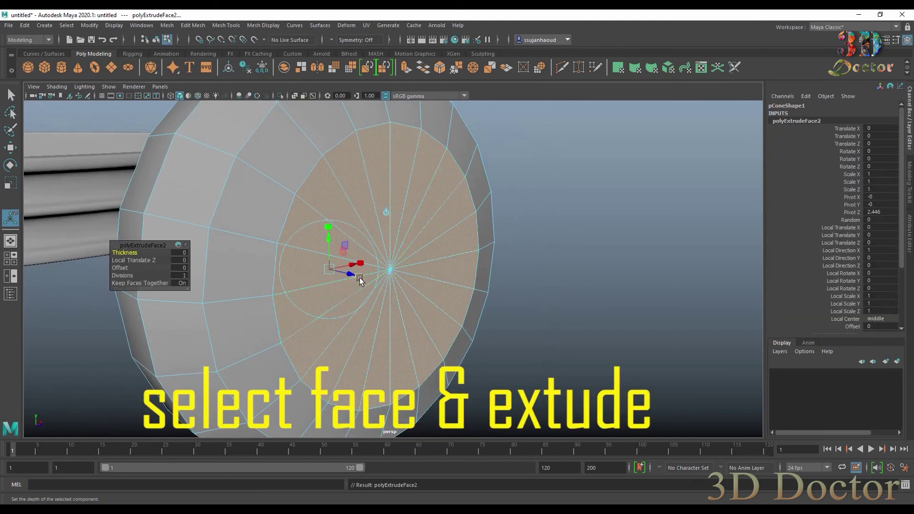
pyautogui.moveTo(359, 279); pyautogui.dragTo(283, 294)
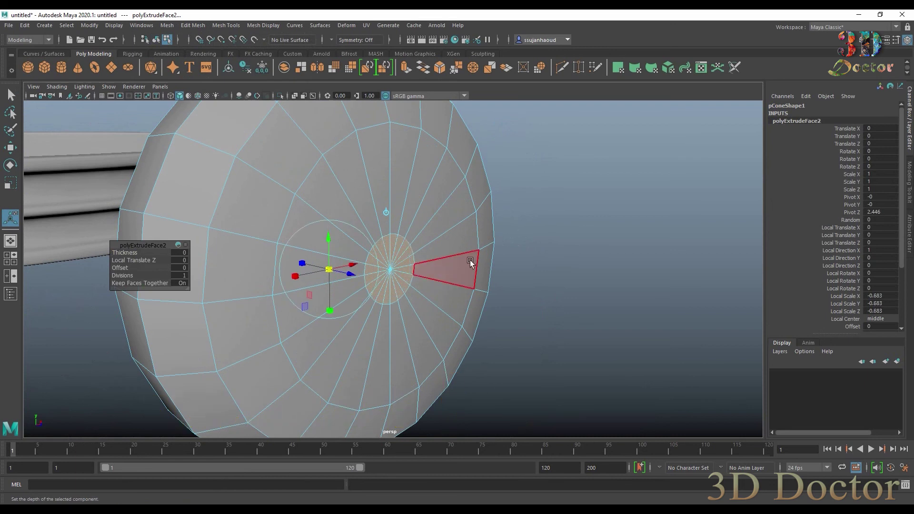
# Step: Delete every other radial edge inside the small circle at the center of the cone's base
pyautogui.scroll(8, 543, 232)
pyautogui.scroll(-4, 543, 233)
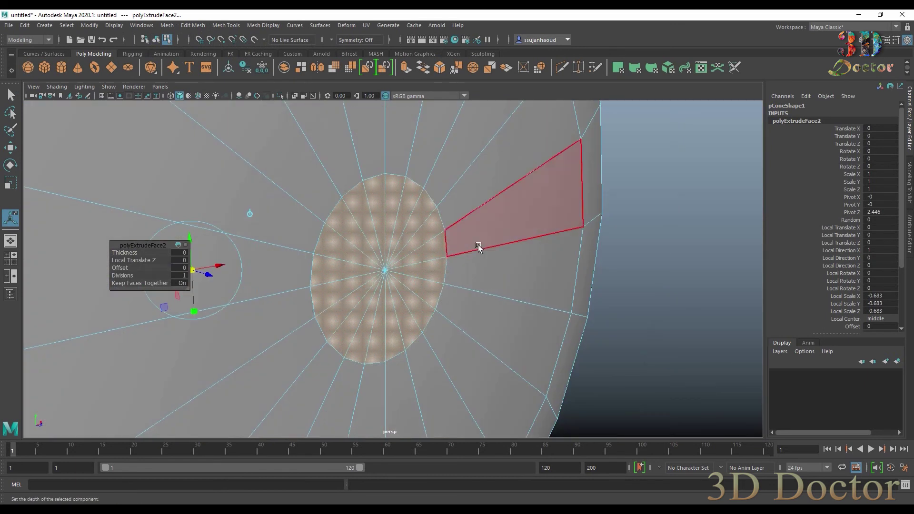
pyautogui.scroll(-5, 479, 246)
pyautogui.keyDown('alt'); pyautogui.moveTo(536, 229); pyautogui.dragTo(448, 232); pyautogui.keyUp('alt')
pyautogui.scroll(-5, 457, 223)
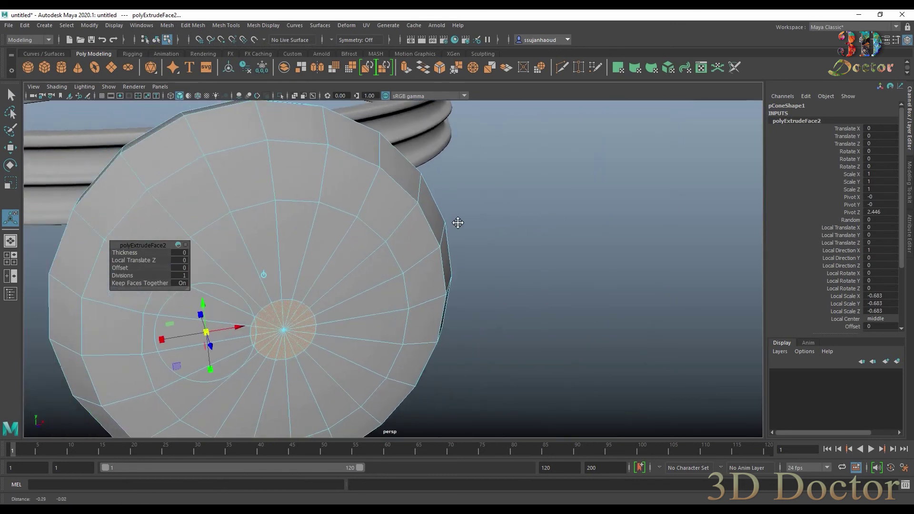
pyautogui.keyDown('alt'); pyautogui.moveTo(505, 224); pyautogui.dragTo(465, 234); pyautogui.keyUp('alt')
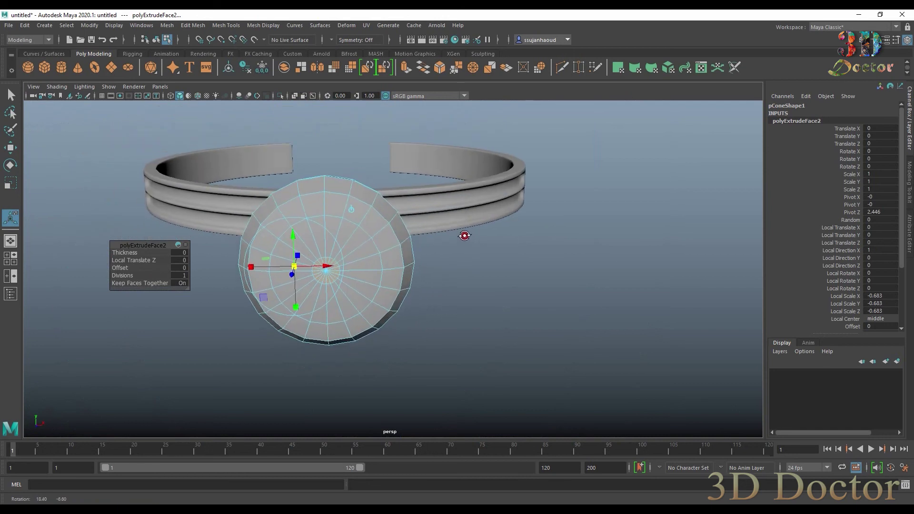
pyautogui.scroll(5, 355, 247)
pyautogui.keyDown('alt'); pyautogui.moveTo(299, 253); pyautogui.dragTo(445, 250); pyautogui.keyUp('alt')
pyautogui.scroll(3, 445, 251)
pyautogui.moveTo(451, 224); pyautogui.dragTo(444, 194, button='right')
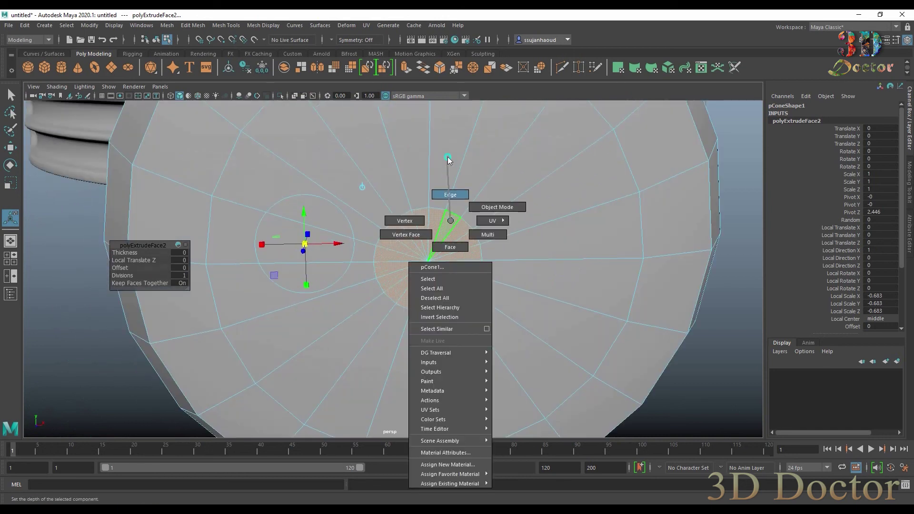
pyautogui.click(450, 232)
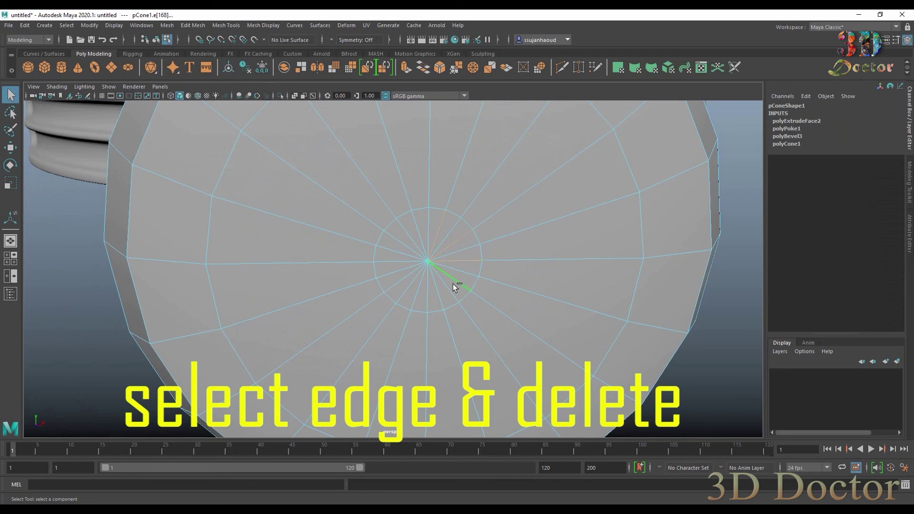
pyautogui.click(444, 296)
pyautogui.click(394, 249)
pyautogui.click(408, 219)
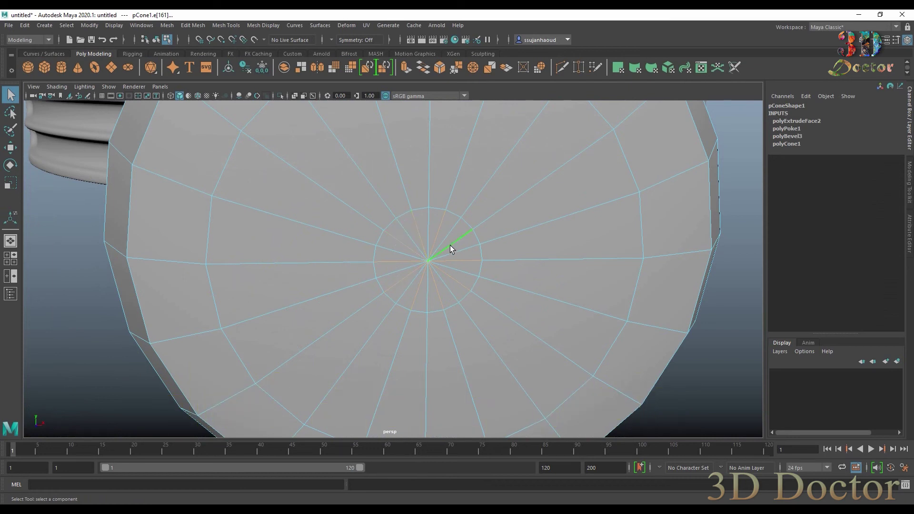
pyautogui.press('Delete')
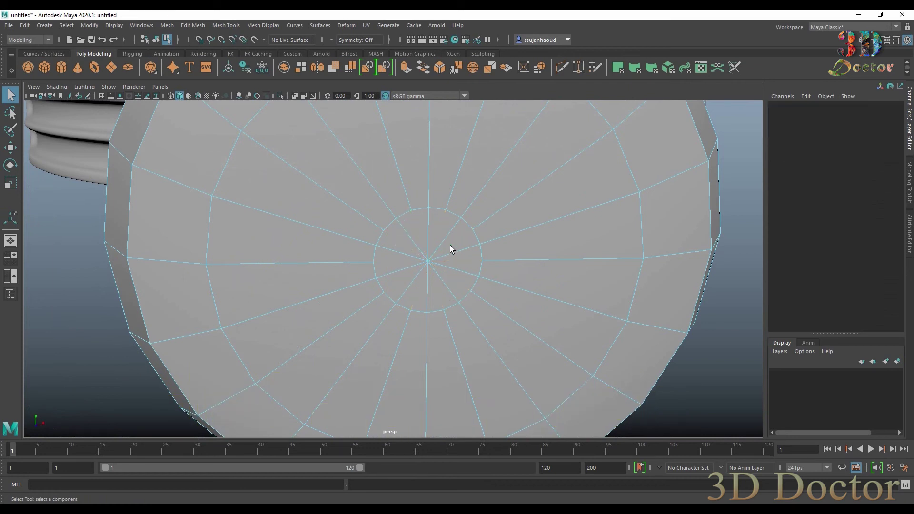
# Step: Soft-select the base's center vertex and push it inward to about Z 2.31 cm to dish the base, then return to object mode
pyautogui.moveTo(431, 258); pyautogui.dragTo(388, 254, button='right')
pyautogui.click(426, 259)
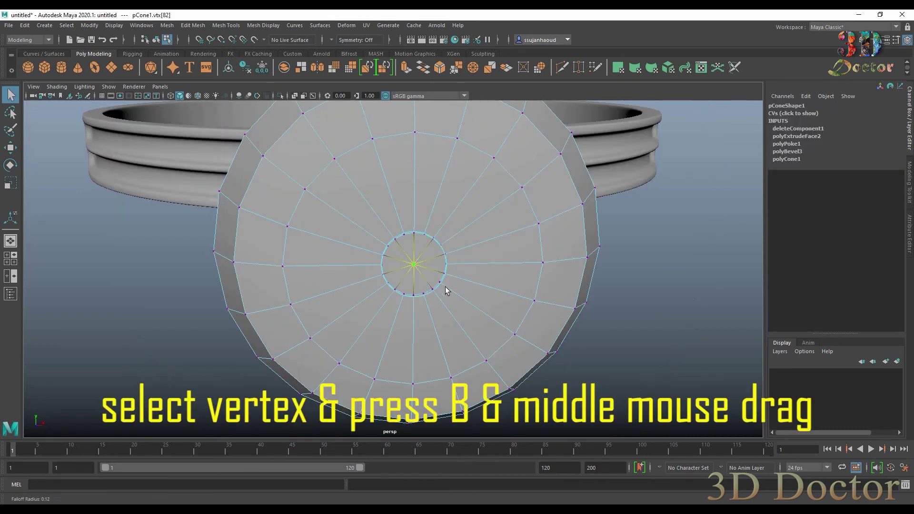
pyautogui.moveTo(444, 286); pyautogui.dragTo(553, 306, button='middle')
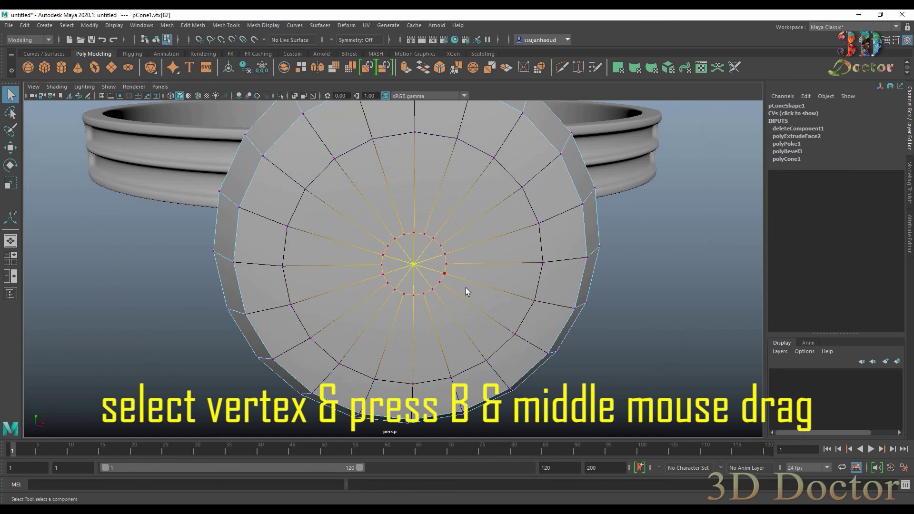
pyautogui.press('w')
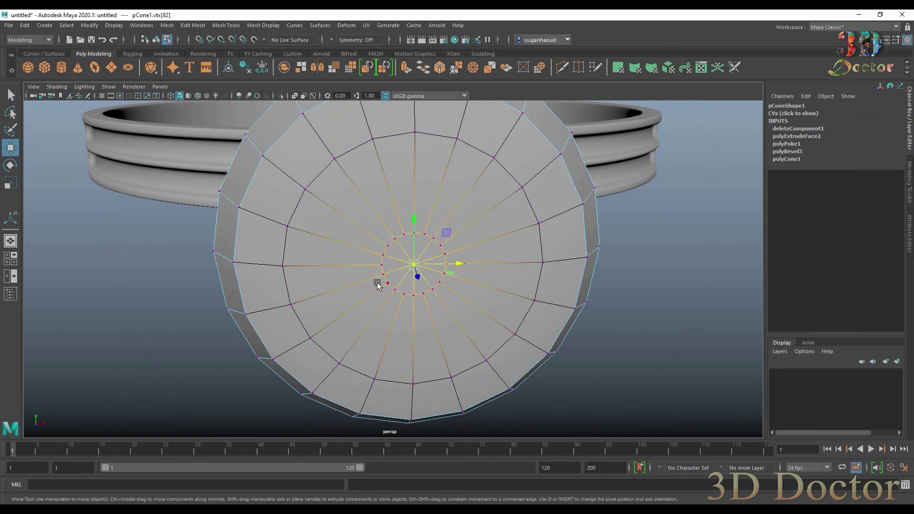
pyautogui.keyDown('alt'); pyautogui.moveTo(379, 281); pyautogui.dragTo(447, 296); pyautogui.keyUp('alt')
pyautogui.keyDown('alt'); pyautogui.moveTo(577, 273); pyautogui.dragTo(570, 295); pyautogui.keyUp('alt')
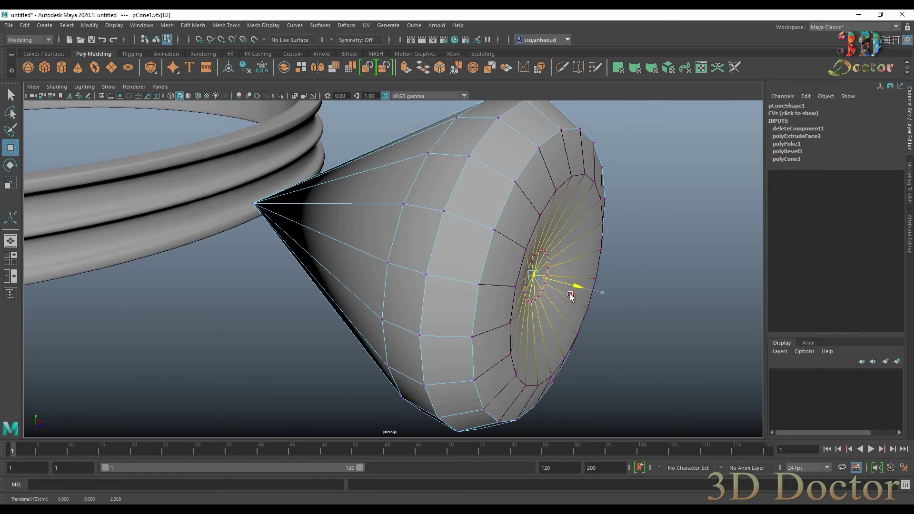
pyautogui.moveTo(513, 220); pyautogui.dragTo(608, 183, button='right')
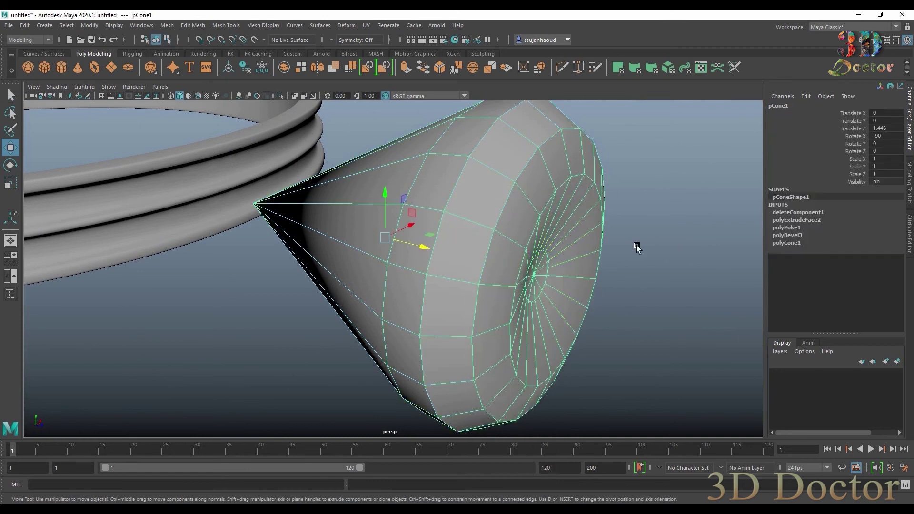
# Step: In the side view, move the cone's tip vertex toward the base to about Z 1.2 cm, shortening the cone
pyautogui.keyDown('alt'); pyautogui.moveTo(556, 288); pyautogui.dragTo(408, 229); pyautogui.keyUp('alt')
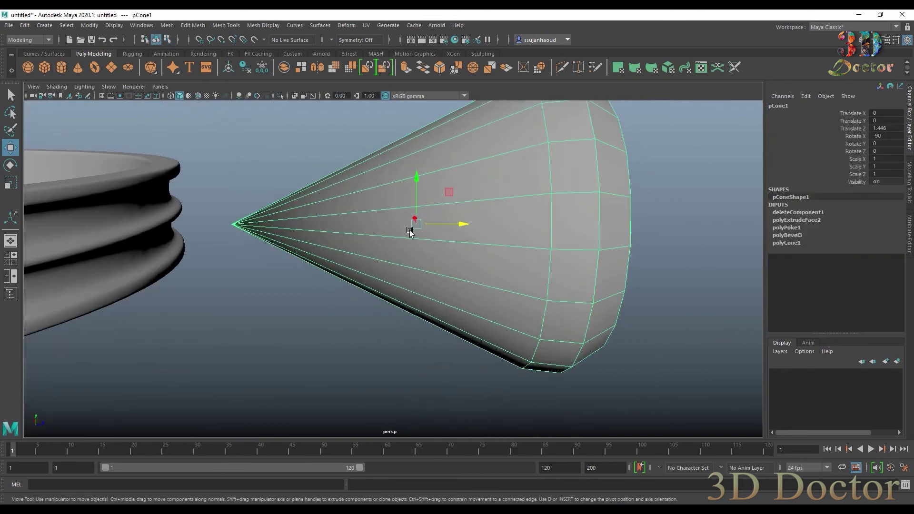
pyautogui.rightClick(362, 208)
pyautogui.moveTo(362, 208); pyautogui.dragTo(467, 162, button='right')
pyautogui.click(306, 327)
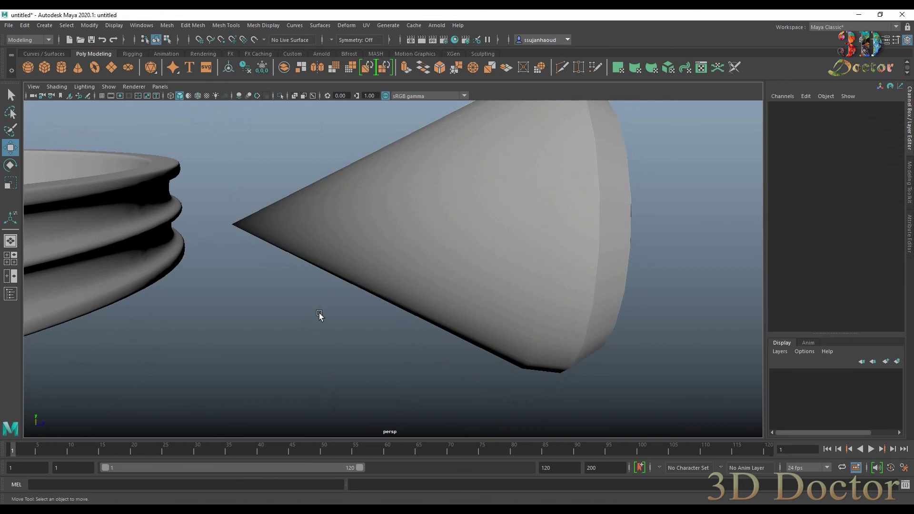
pyautogui.click(347, 235)
pyautogui.press('space')
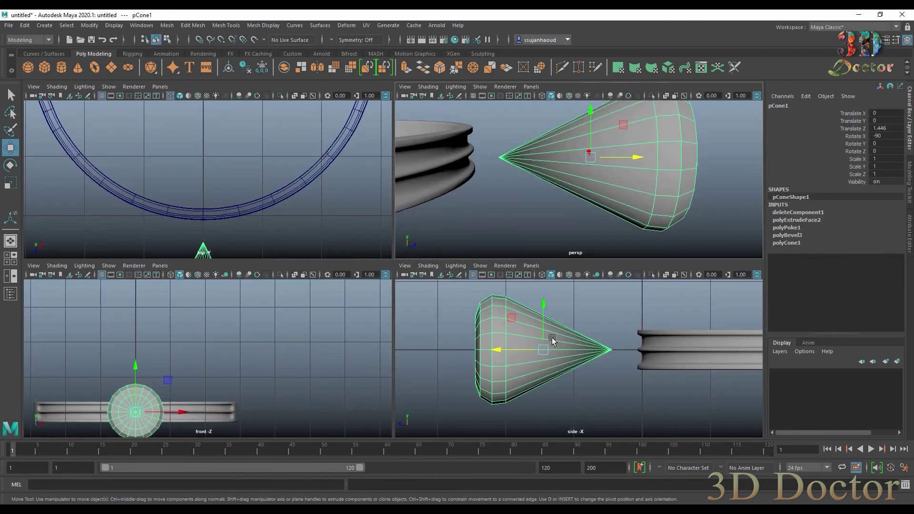
pyautogui.press('space')
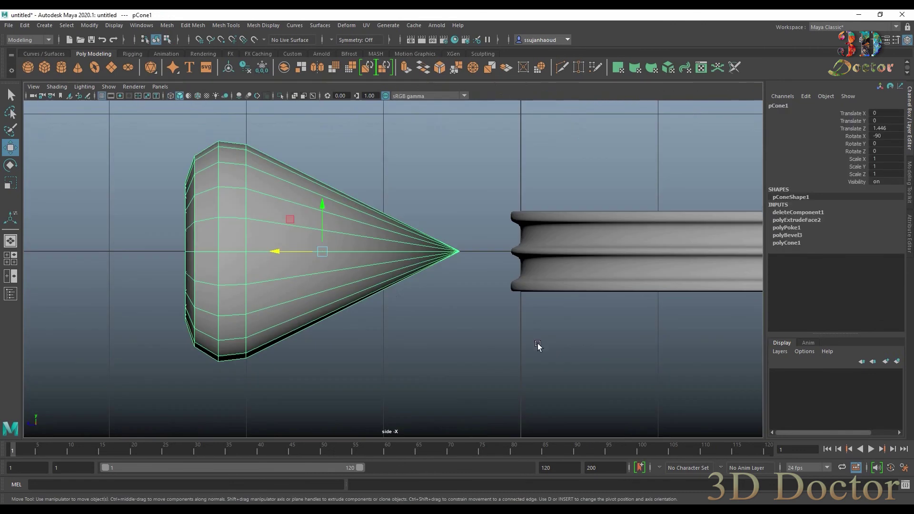
pyautogui.moveTo(448, 256); pyautogui.dragTo(404, 253, button='right')
pyautogui.click(457, 251)
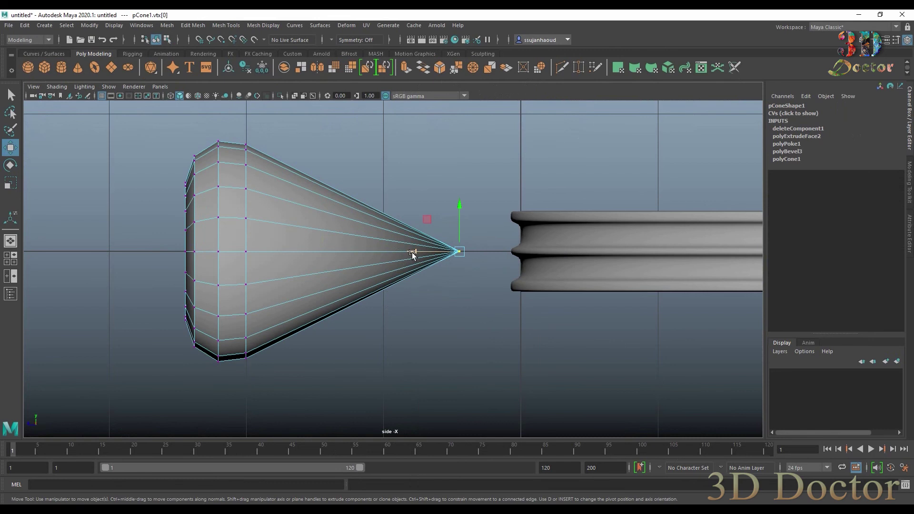
pyautogui.moveTo(412, 254); pyautogui.dragTo(311, 250)
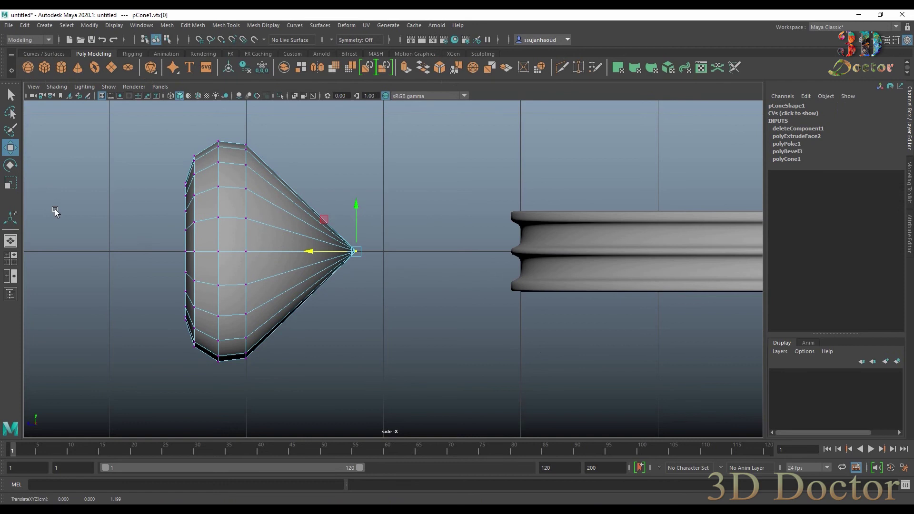
# Step: Slice vertically through the cone just behind its tip with Multi-Cut, and return to the perspective view with the Select tool
pyautogui.click(561, 69)
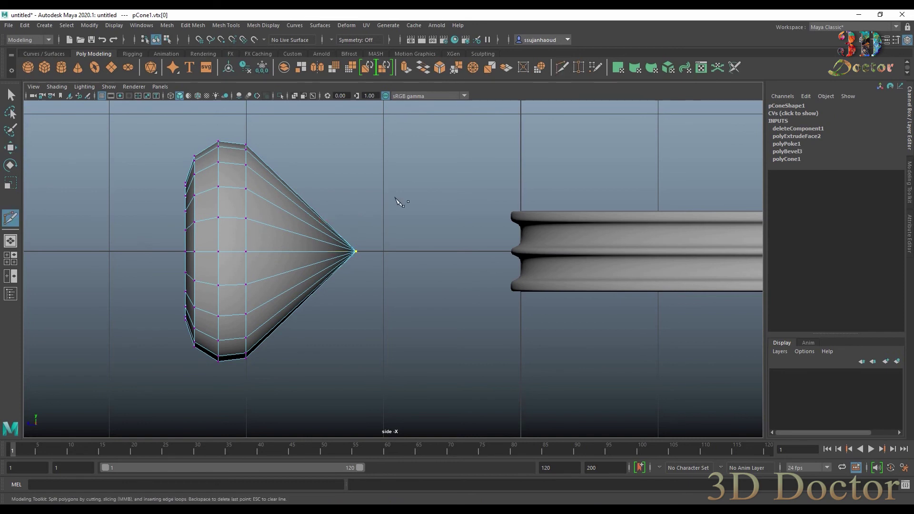
pyautogui.scroll(3, 364, 203)
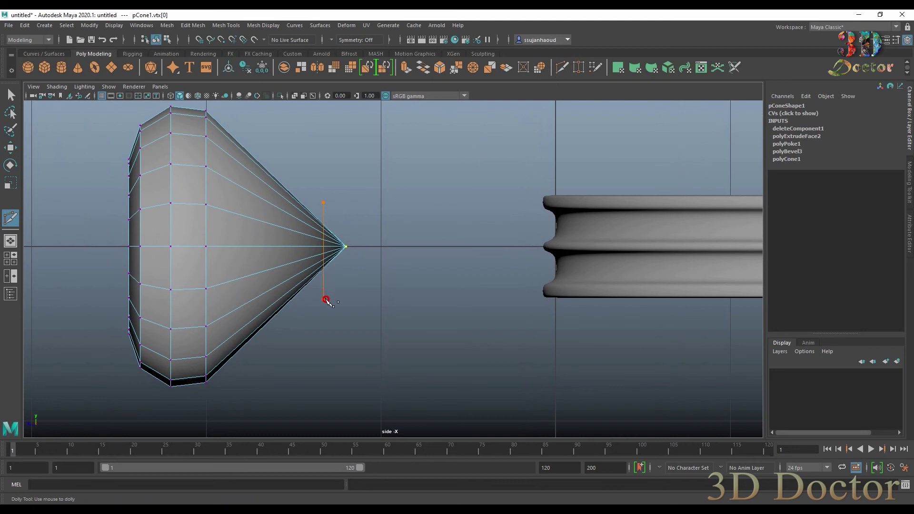
pyautogui.moveTo(325, 299); pyautogui.dragTo(326, 299)
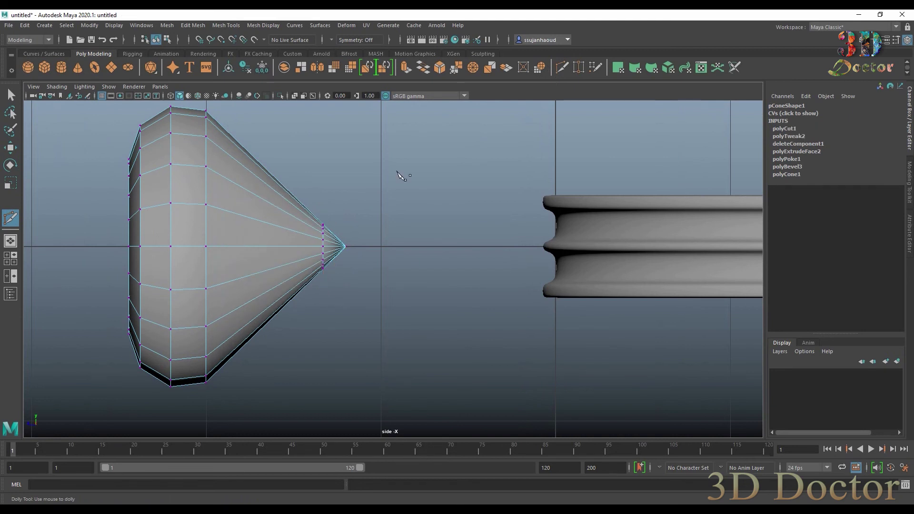
pyautogui.press('space')
pyautogui.press('space')
pyautogui.click(395, 228)
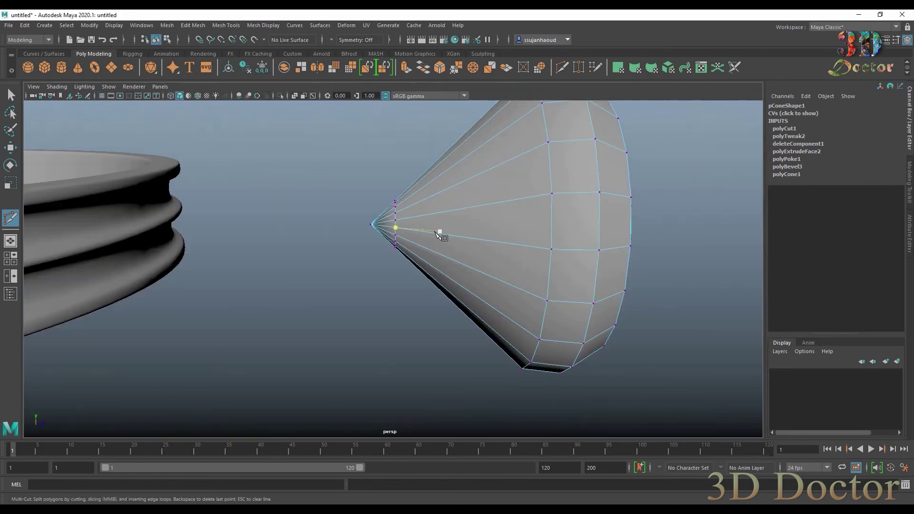
pyautogui.click(10, 95)
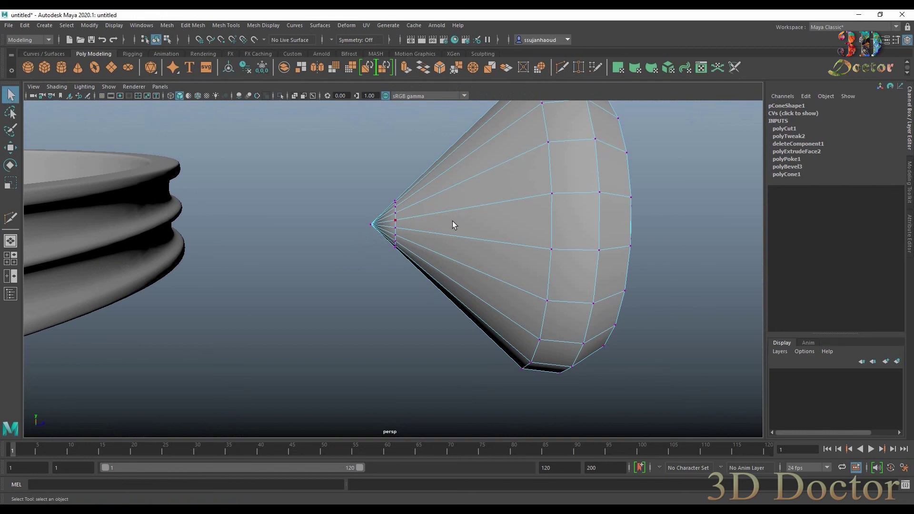
# Step: Delete every other radial edge between the cone's tip and the cut loop around it
pyautogui.moveTo(453, 225); pyautogui.dragTo(541, 180, button='right')
pyautogui.keyDown('alt'); pyautogui.moveTo(420, 219); pyautogui.dragTo(504, 303); pyautogui.keyUp('alt')
pyautogui.scroll(5, 495, 306)
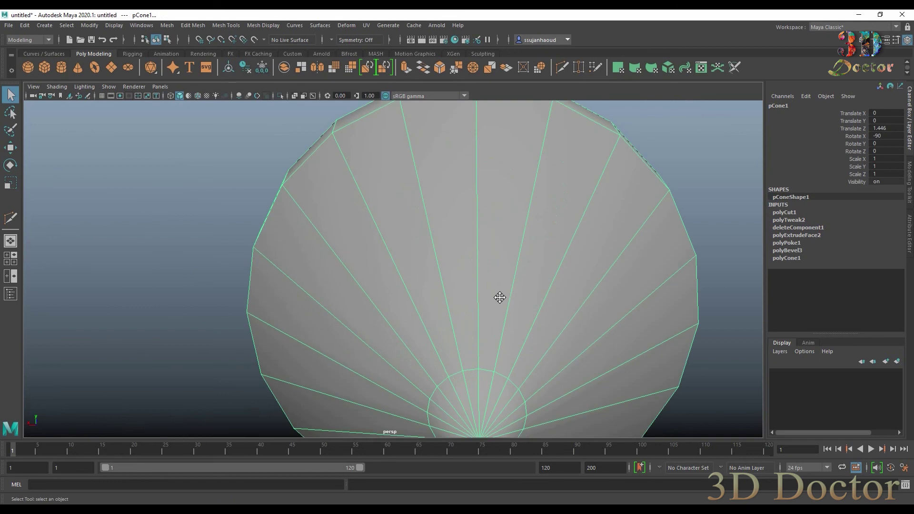
pyautogui.scroll(-5, 500, 297)
pyautogui.scroll(4, 477, 258)
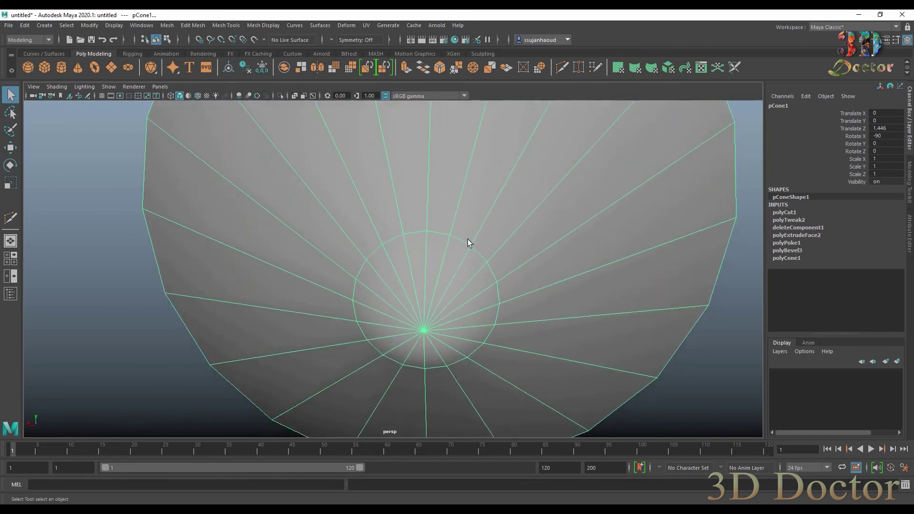
pyautogui.moveTo(436, 238); pyautogui.dragTo(435, 211, button='right')
pyautogui.click(438, 263)
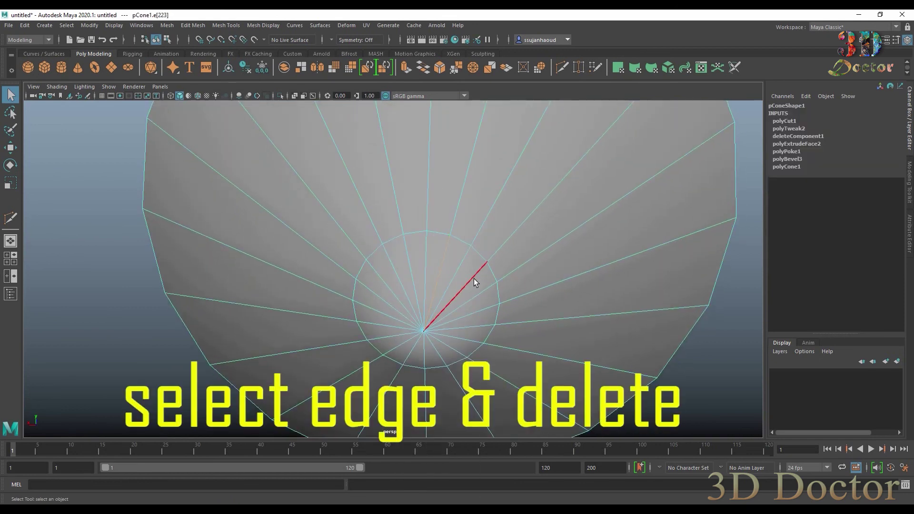
pyautogui.keyDown('shift'); pyautogui.click(476, 279); pyautogui.keyUp('shift')
pyautogui.keyDown('shift'); pyautogui.click(477, 314); pyautogui.keyUp('shift')
pyautogui.keyDown('shift'); pyautogui.click(467, 338); pyautogui.keyUp('shift')
pyautogui.press('Delete')
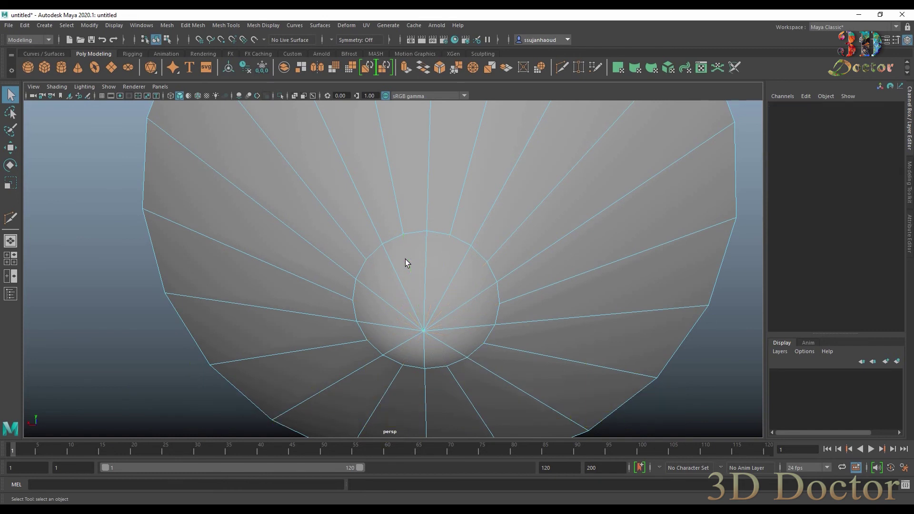
# Step: Return to object mode, turn on the smooth preview for the cone, and delete its construction history
pyautogui.scroll(-5, 405, 259)
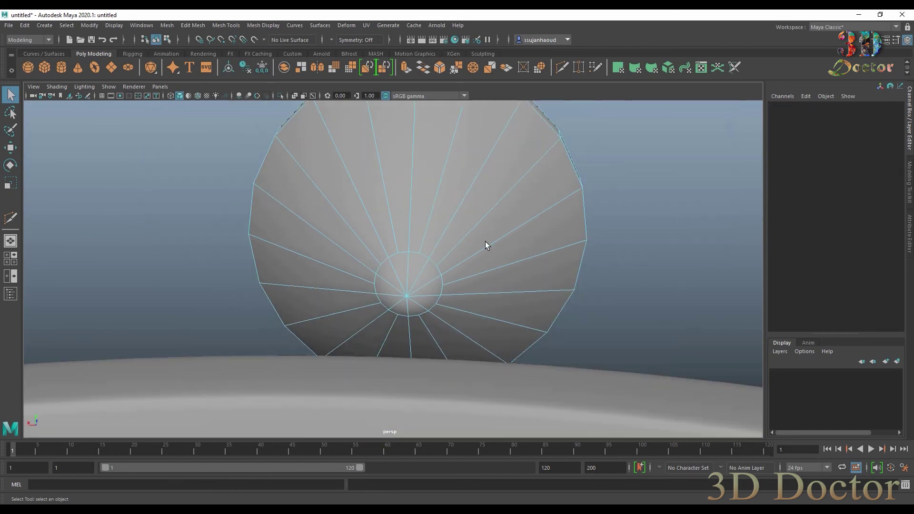
pyautogui.keyDown('alt'); pyautogui.moveTo(486, 243); pyautogui.dragTo(585, 276); pyautogui.keyUp('alt')
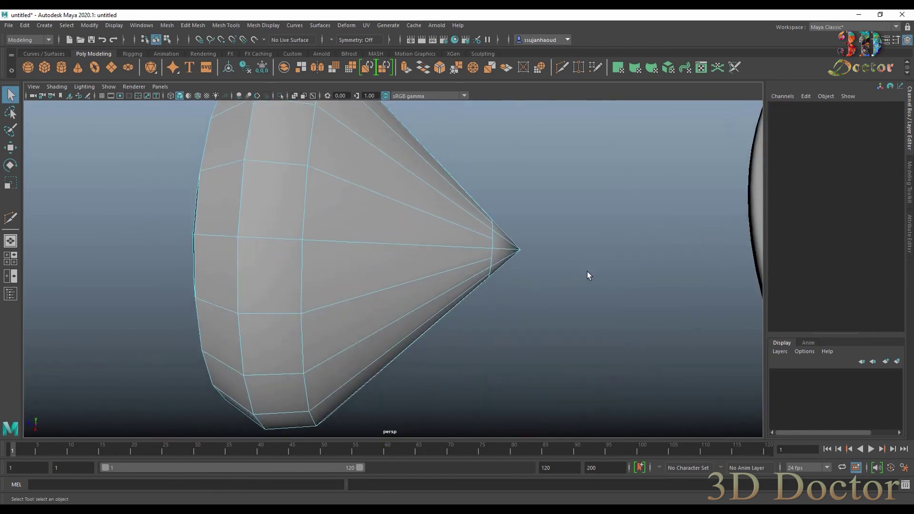
pyautogui.scroll(-3, 587, 271)
pyautogui.keyDown('alt'); pyautogui.moveTo(526, 279); pyautogui.dragTo(475, 272); pyautogui.keyUp('alt')
pyautogui.moveTo(375, 232); pyautogui.dragTo(477, 185, button='right')
pyautogui.press('3')
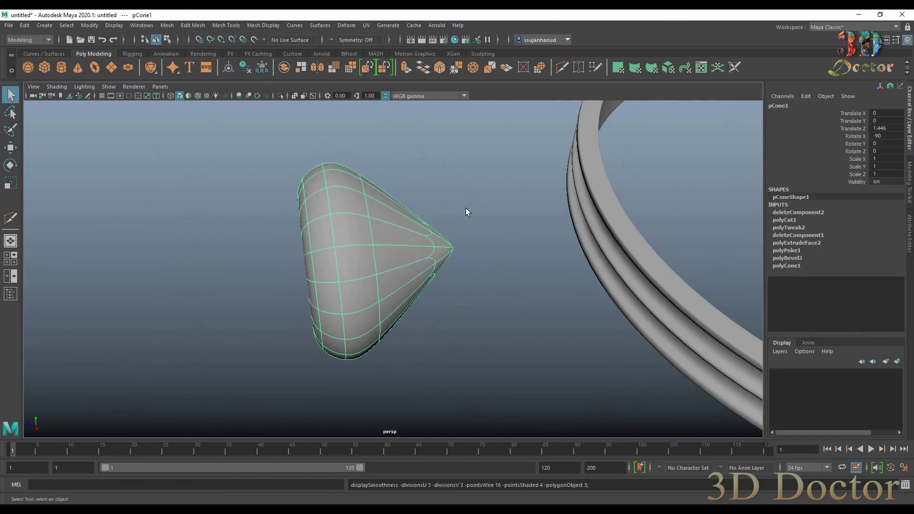
pyautogui.click(245, 66)
pyautogui.keyDown('alt'); pyautogui.moveTo(493, 265); pyautogui.dragTo(655, 231); pyautogui.keyUp('alt')
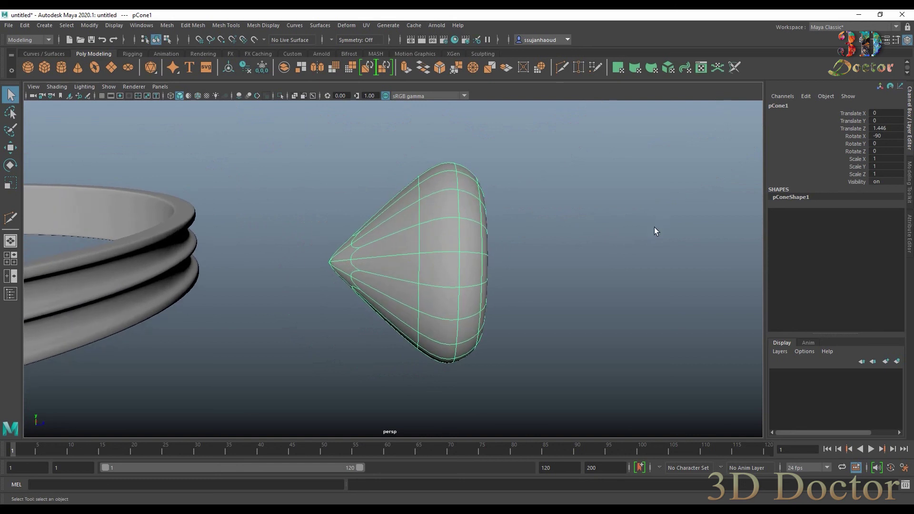
# Step: Soft-select the cone's tip vertex and move it along Z toward the base to flatten the cone
pyautogui.moveTo(379, 261); pyautogui.dragTo(333, 259, button='right')
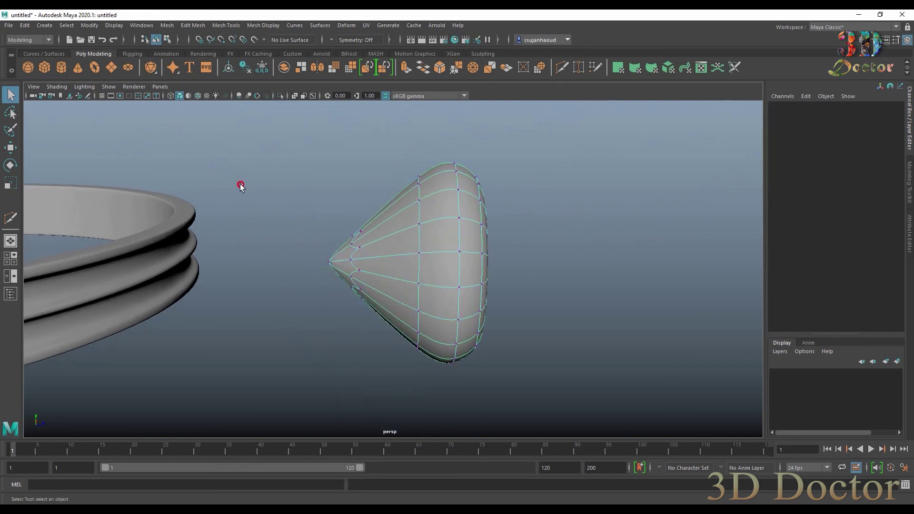
pyautogui.moveTo(240, 185); pyautogui.dragTo(369, 342)
pyautogui.press('w')
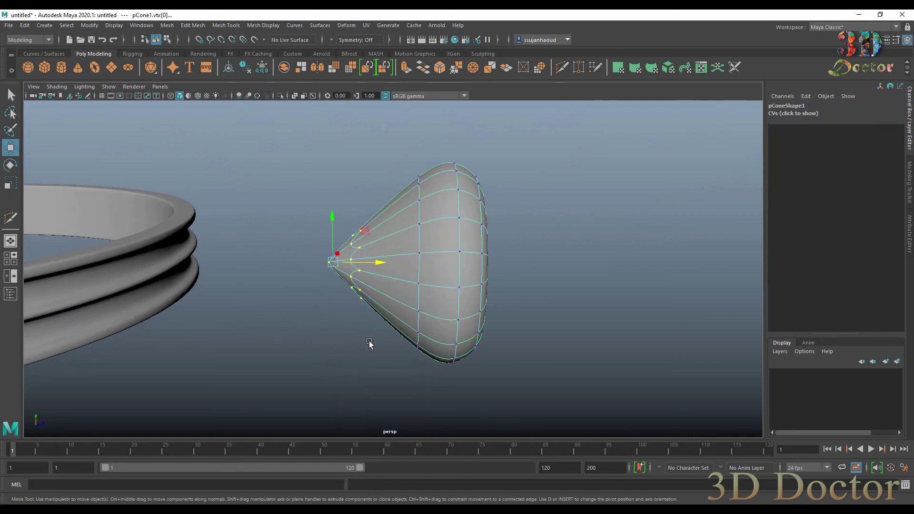
pyautogui.moveTo(378, 271); pyautogui.dragTo(410, 263)
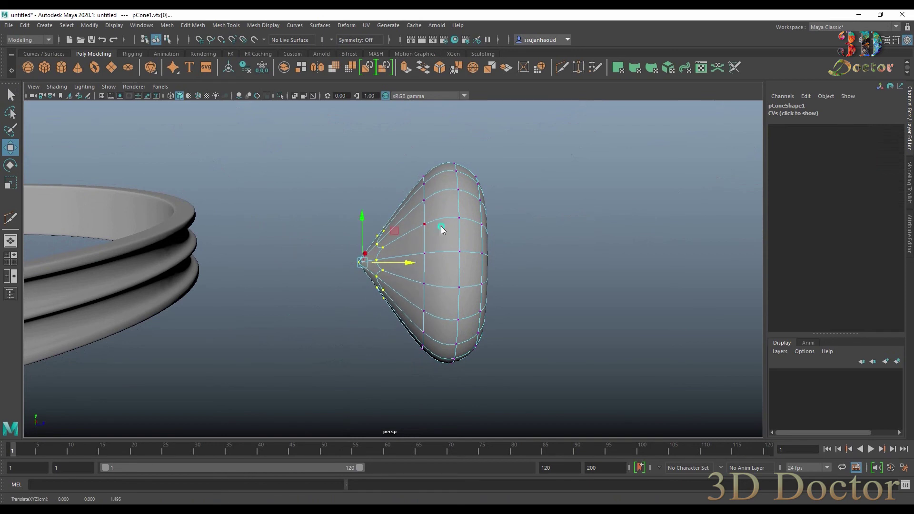
# Step: In object mode, scale the cone uniformly to about 0.33 and move it against the band's outer face at about Z -0.078
pyautogui.moveTo(441, 226); pyautogui.dragTo(601, 161, button='right')
pyautogui.moveTo(403, 264); pyautogui.dragTo(19, 288)
pyautogui.press('r')
pyautogui.press('w')
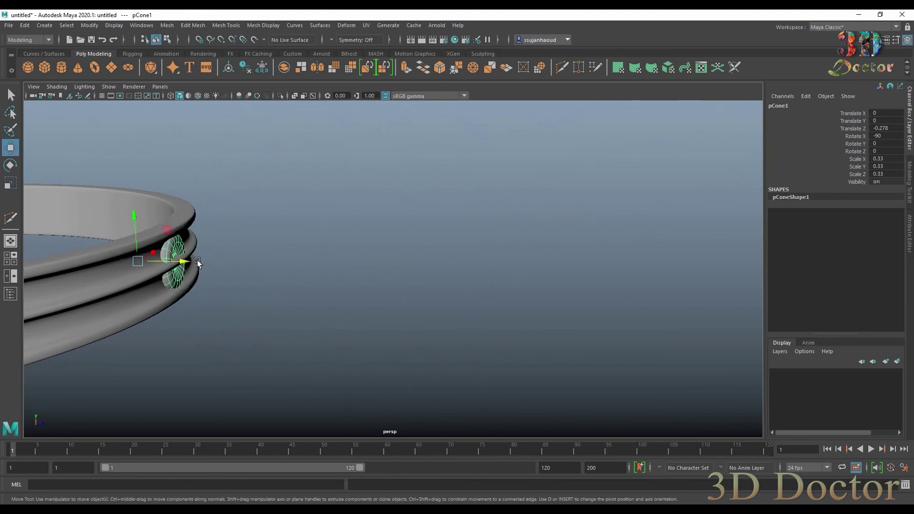
pyautogui.moveTo(198, 263); pyautogui.dragTo(205, 265)
pyautogui.scroll(2, 300, 258)
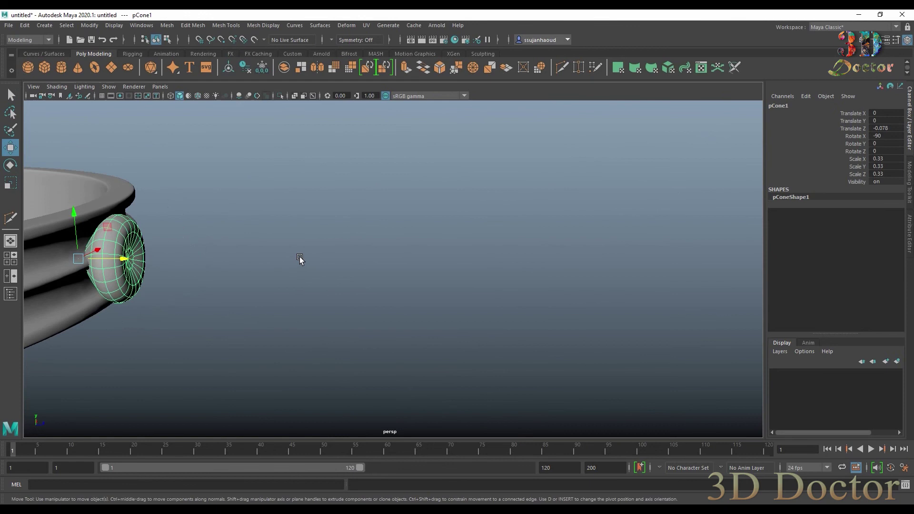
# Step: Shrink the stud to a uniform scale of about 0.152 and place it over the upper groove at about Y 0.13, Z -0.002
pyautogui.keyDown('alt'); pyautogui.moveTo(300, 259); pyautogui.dragTo(428, 251); pyautogui.keyUp('alt')
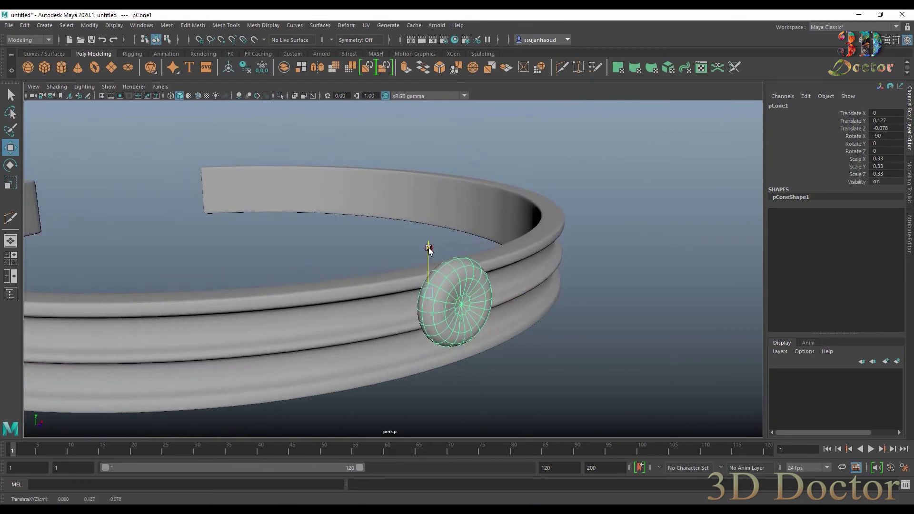
pyautogui.press('r')
pyautogui.moveTo(429, 295); pyautogui.dragTo(465, 306)
pyautogui.press('w')
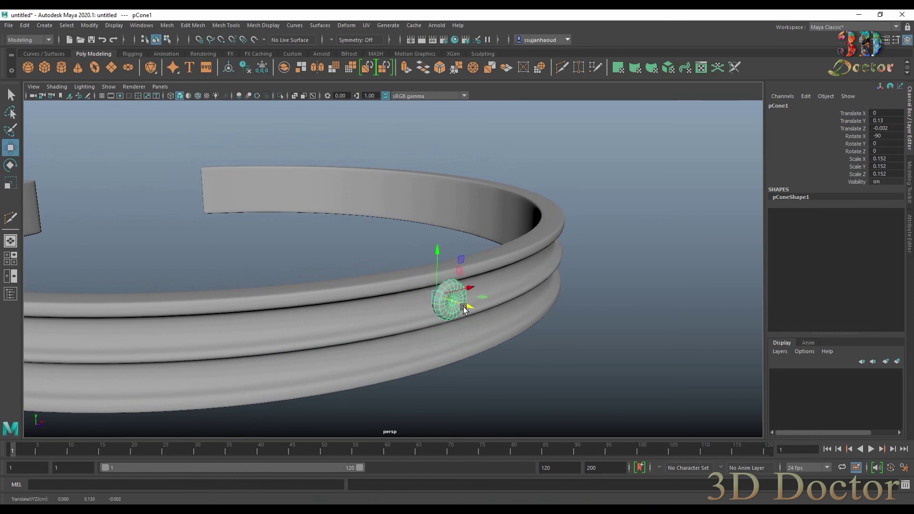
pyautogui.scroll(3, 490, 306)
pyautogui.moveTo(558, 295)
pyautogui.keyDown('alt'); pyautogui.mouseDown()
pyautogui.moveTo(504, 291)
pyautogui.moveTo(582, 302)
pyautogui.moveTo(546, 302)
pyautogui.mouseUp(); pyautogui.keyUp('alt')
pyautogui.scroll(3, 546, 301)
pyautogui.keyDown('alt'); pyautogui.moveTo(517, 268); pyautogui.dragTo(476, 292); pyautogui.keyUp('alt')
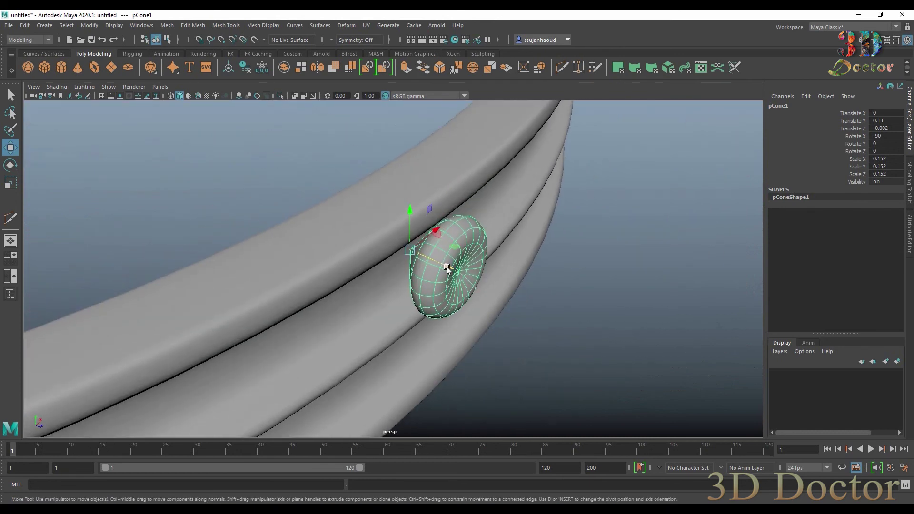
# Step: Nudge the stud outward to about Z 0.003 and reduce its uniform scale to about 0.115
pyautogui.moveTo(445, 265); pyautogui.dragTo(449, 269)
pyautogui.press('r')
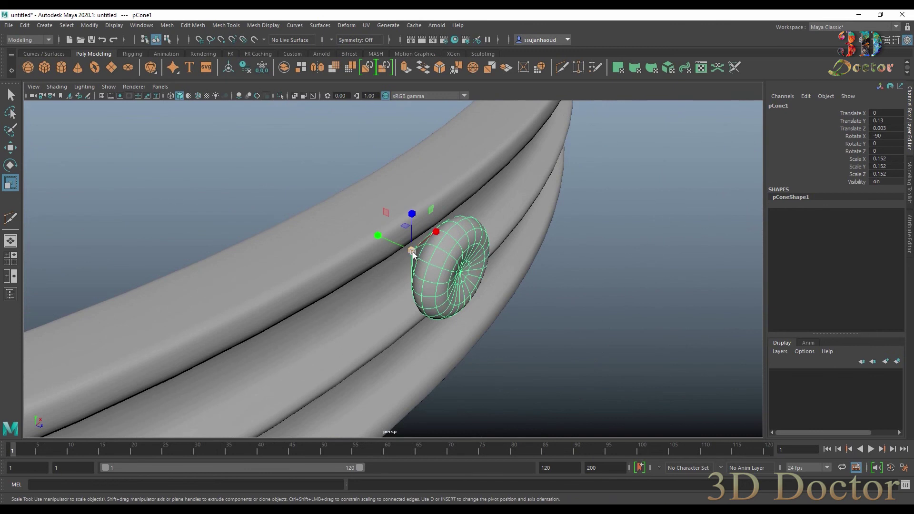
pyautogui.moveTo(412, 251); pyautogui.dragTo(388, 256)
pyautogui.keyDown('alt'); pyautogui.moveTo(492, 286); pyautogui.dragTo(529, 255); pyautogui.keyUp('alt')
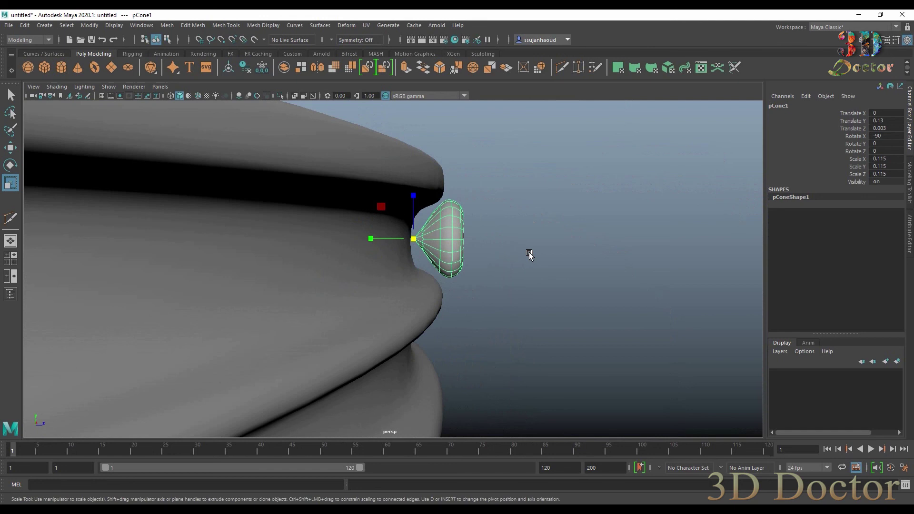
# Step: Seat the stud in the band's upper groove at about Y 0.119, Z -0.027
pyautogui.press('w')
pyautogui.moveTo(453, 242); pyautogui.dragTo(399, 230)
pyautogui.moveTo(395, 197); pyautogui.dragTo(398, 198)
pyautogui.keyDown('alt'); pyautogui.moveTo(442, 237); pyautogui.dragTo(549, 259); pyautogui.keyUp('alt')
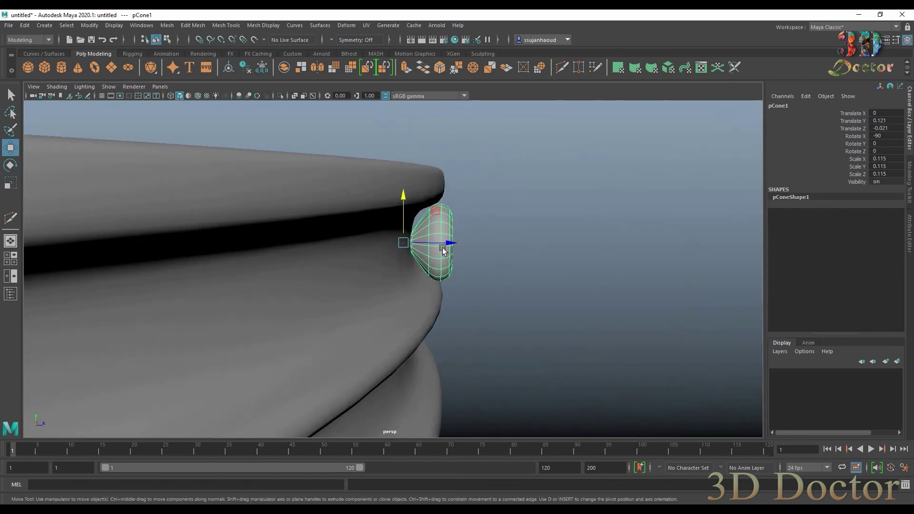
pyautogui.moveTo(442, 248); pyautogui.dragTo(290, 238)
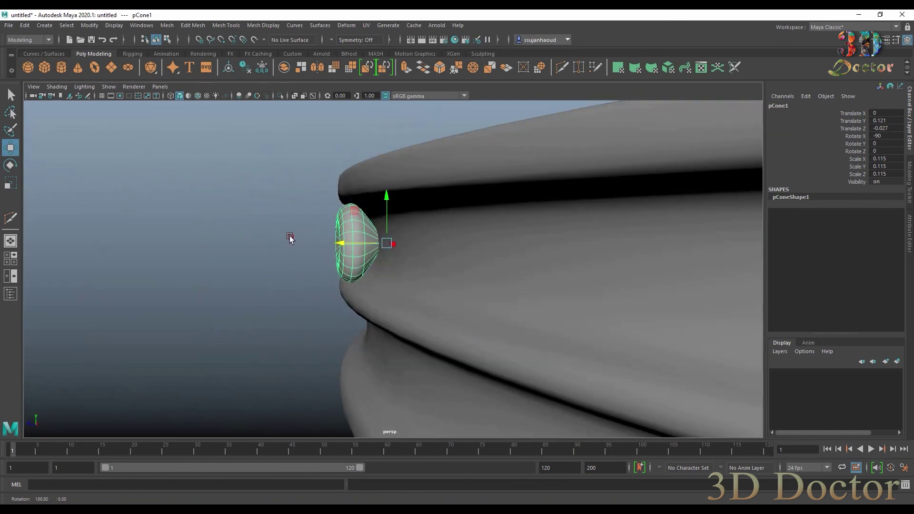
pyautogui.moveTo(387, 195); pyautogui.dragTo(388, 197)
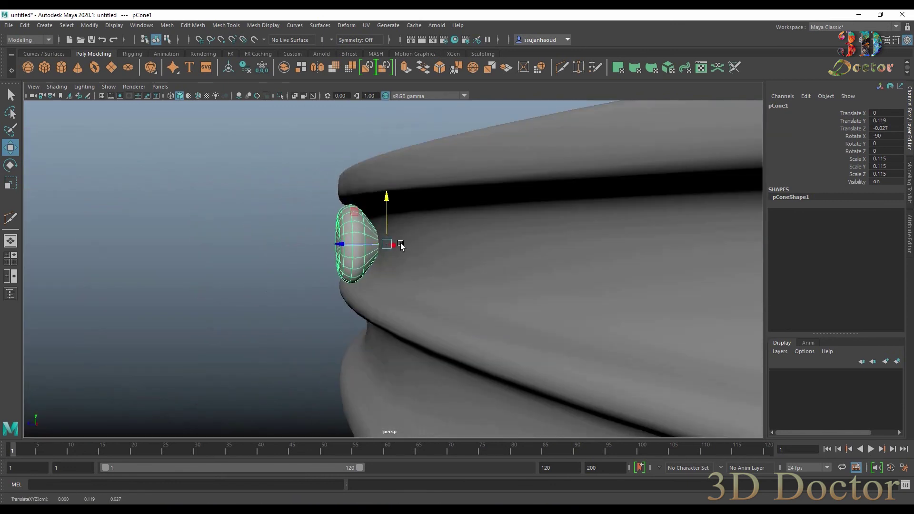
# Step: Duplicate the stud with transform and move the copy along X to about 0.18, right beside the original
pyautogui.keyDown('alt'); pyautogui.moveTo(415, 248); pyautogui.dragTo(514, 253); pyautogui.keyUp('alt')
pyautogui.scroll(-4, 515, 253)
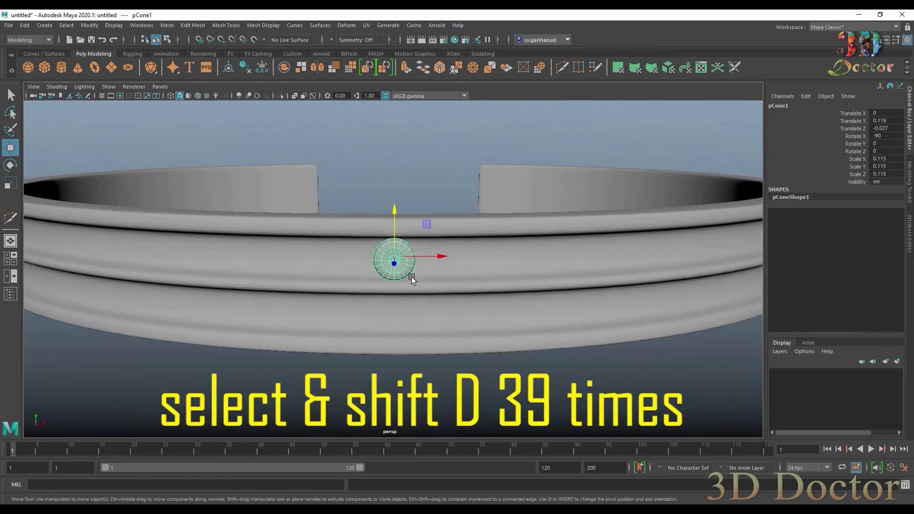
pyautogui.hotkey('shift', 'd')
pyautogui.moveTo(441, 257); pyautogui.dragTo(483, 258)
pyautogui.scroll(-4, 546, 273)
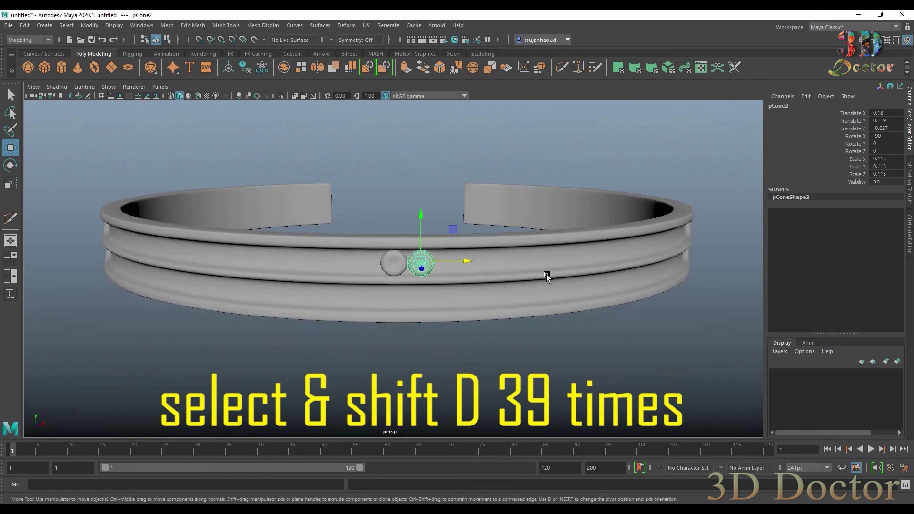
# Step: Repeat the duplicate with transform along X until the straight row holds 40 studs
pyautogui.keyDown('alt'); pyautogui.moveTo(628, 299); pyautogui.dragTo(477, 303, button='middle'); pyautogui.keyUp('alt')
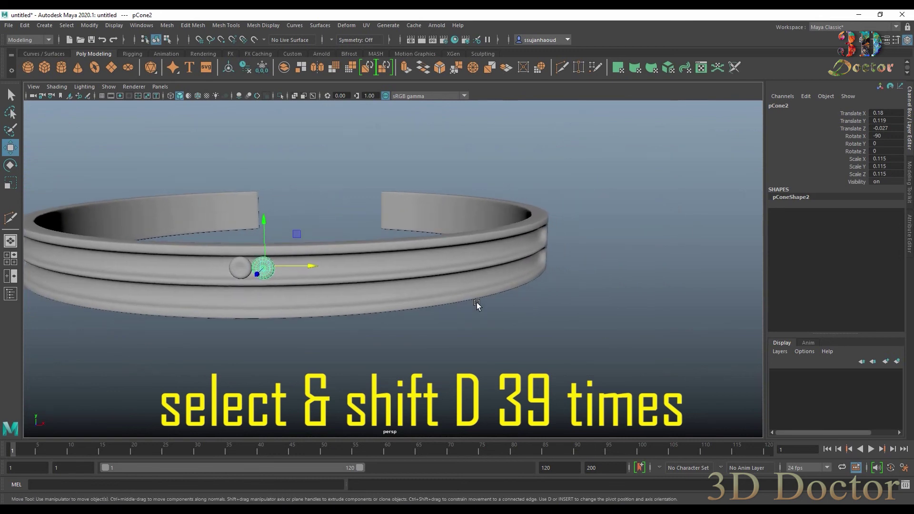
pyautogui.hotkey('shift', 'd')
pyautogui.hotkey('shift', 'd')
pyautogui.hotkey('shift', 'd')
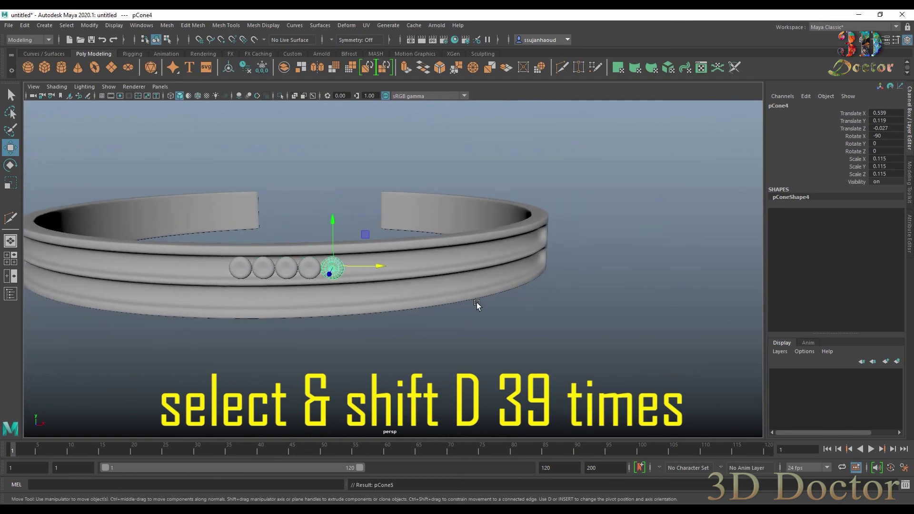
pyautogui.hotkey('shift', 'd')
pyautogui.hotkey('shift', 'd')
pyautogui.hotkey('shift', 'd')
pyautogui.hotkey('shift', 'd')
pyautogui.hotkey('shift', 'd')
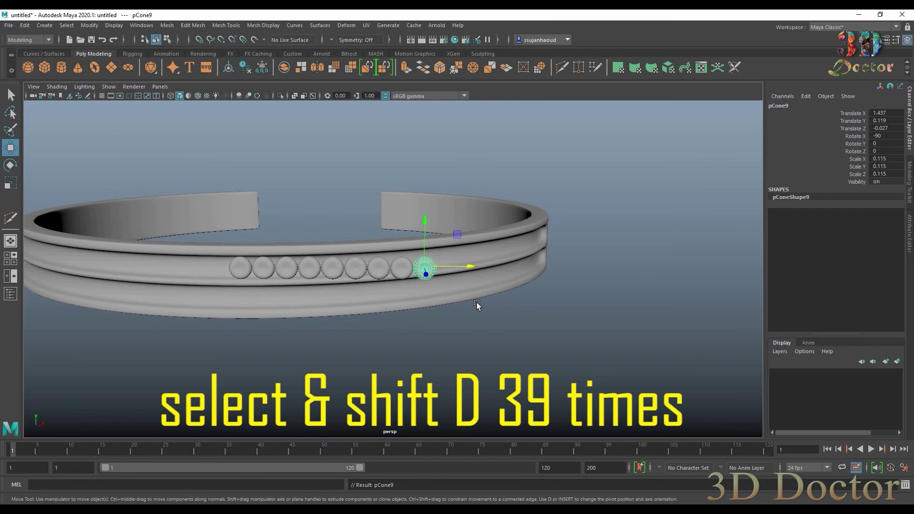
pyautogui.hotkey('shift', 'd')
pyautogui.hotkey('shift', 'd')
pyautogui.hotkey('shift', 'd')
pyautogui.hotkey('shift', 'd')
pyautogui.hotkey('shift', 'd')
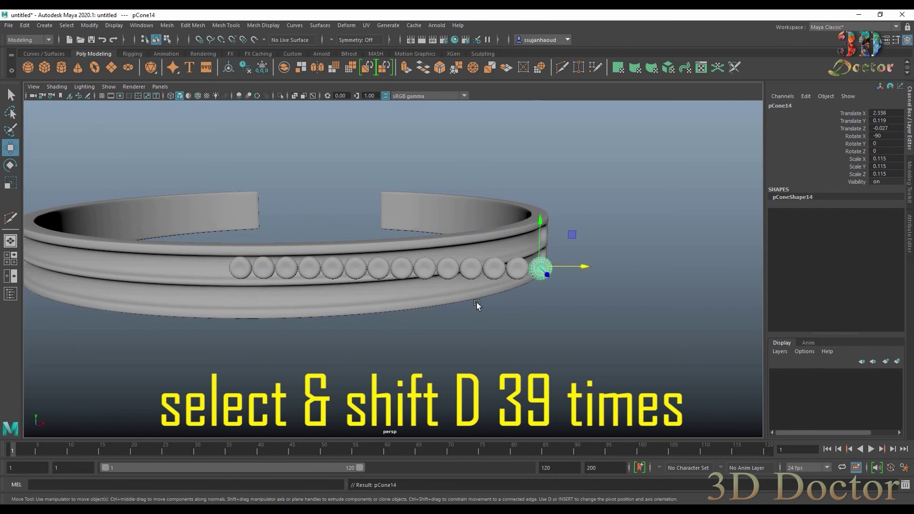
pyautogui.hotkey('shift', 'd')
pyautogui.hotkey('shift', 'd')
pyautogui.hotkey('shift', 'd')
pyautogui.hotkey('shift', 'd')
pyautogui.hotkey('shift', 'd')
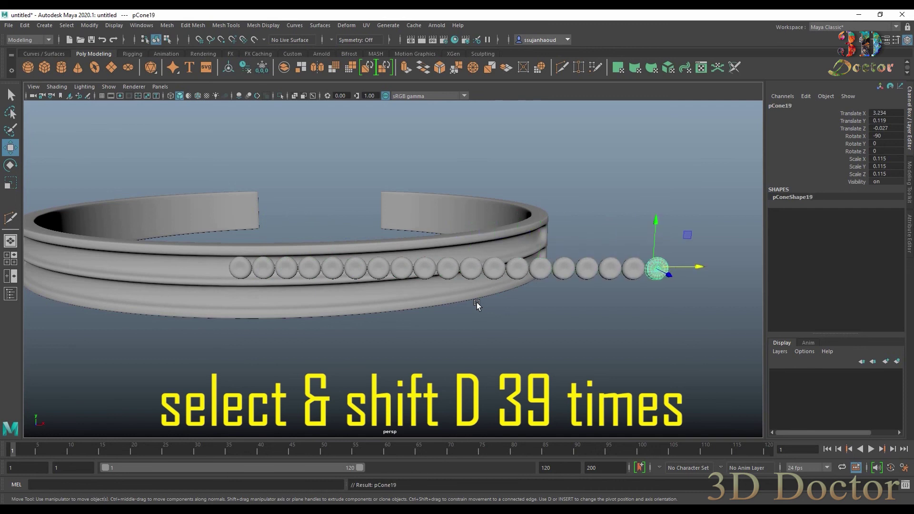
pyautogui.hotkey('shift', 'd')
pyautogui.hotkey('shift', 'd')
pyautogui.scroll(-2, 477, 305)
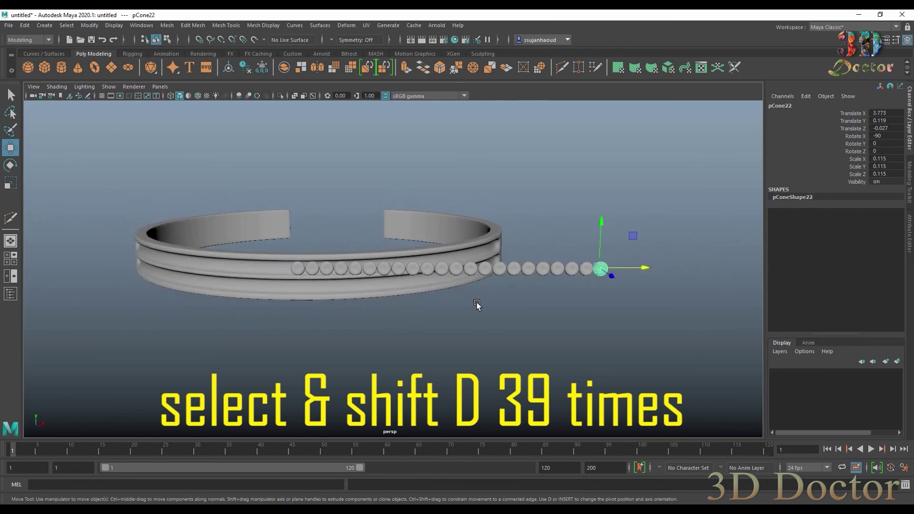
pyautogui.hotkey('shift', 'd')
pyautogui.hotkey('shift', 'd')
pyautogui.hotkey('shift', 'd')
pyautogui.hotkey('shift', 'd')
pyautogui.hotkey('shift', 'd')
pyautogui.hotkey('shift', 'd')
pyautogui.hotkey('shift', 'd')
pyautogui.hotkey('shift', 'd')
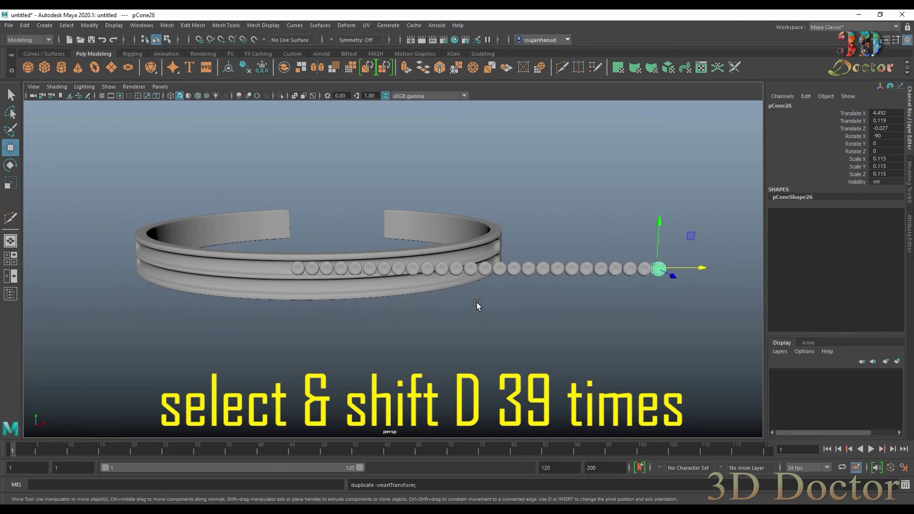
pyautogui.hotkey('shift', 'd')
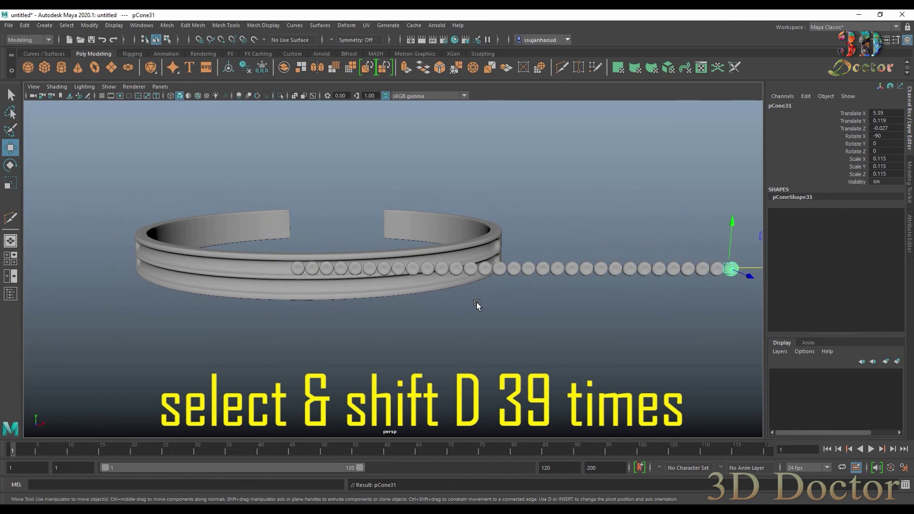
pyautogui.hotkey('shift', 'd')
pyautogui.scroll(-2, 476, 305)
pyautogui.hotkey('shift', 'd')
pyautogui.hotkey('shift', 'd')
pyautogui.hotkey('shift', 'd')
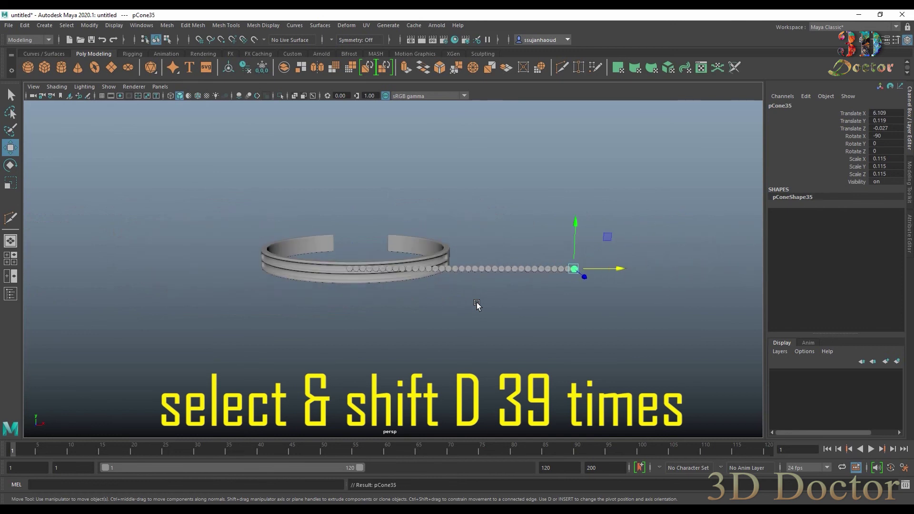
pyautogui.hotkey('shift', 'd')
pyautogui.hotkey('shift', 'd')
pyautogui.hotkey('shift', 'd')
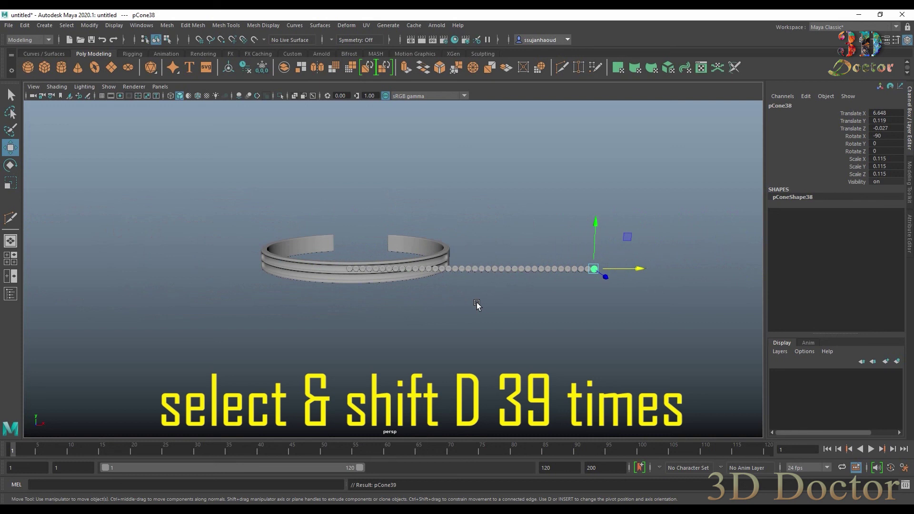
pyautogui.hotkey('shift', 'd')
pyautogui.hotkey('shift', 'd')
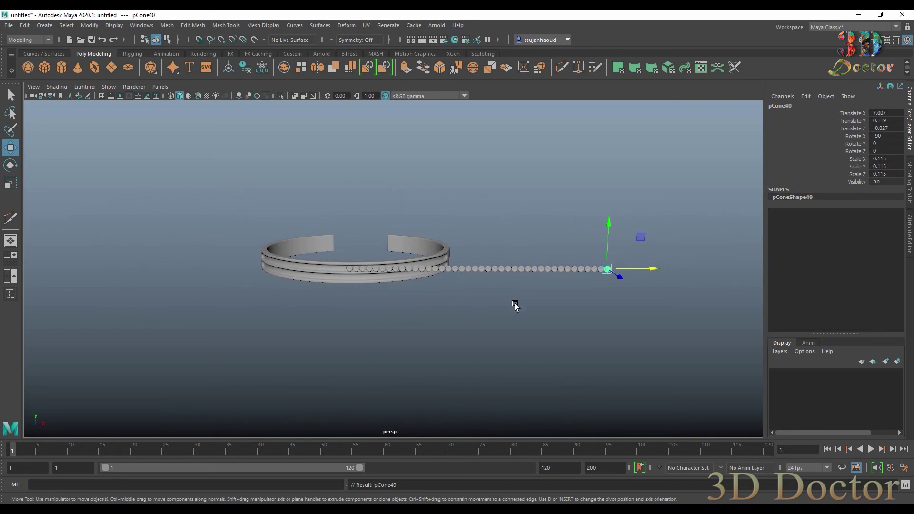
# Step: Select all 40 studs without the band, delete their history and combine them into one mesh
pyautogui.click(513, 315)
pyautogui.moveTo(294, 240); pyautogui.dragTo(686, 330)
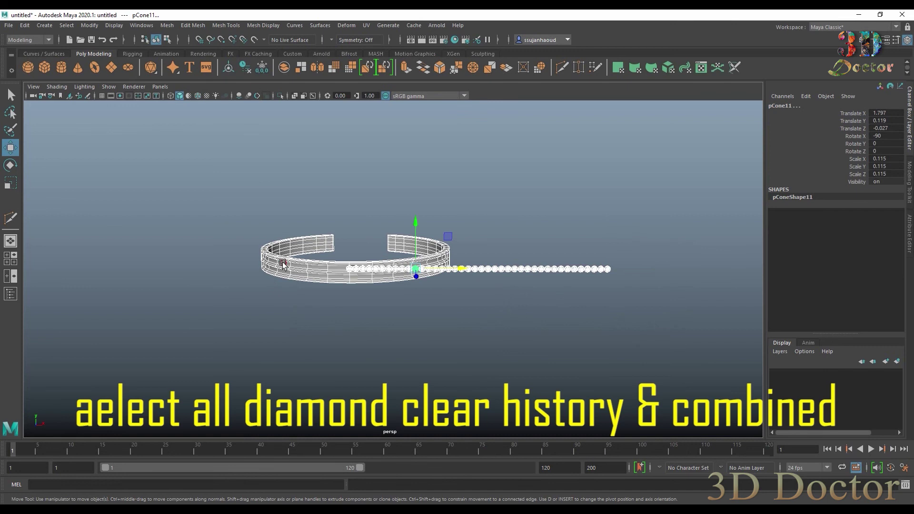
pyautogui.keyDown('shift'); pyautogui.click(283, 265); pyautogui.keyUp('shift')
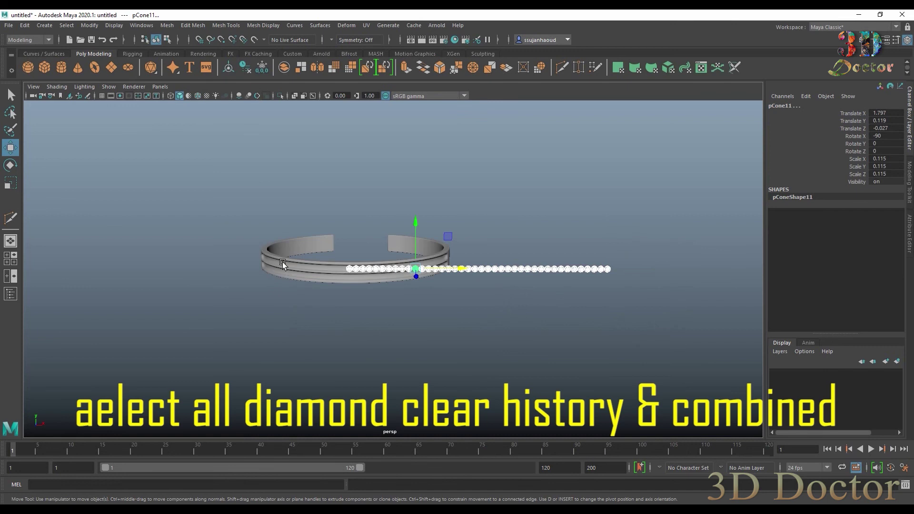
pyautogui.click(246, 68)
pyautogui.click(284, 67)
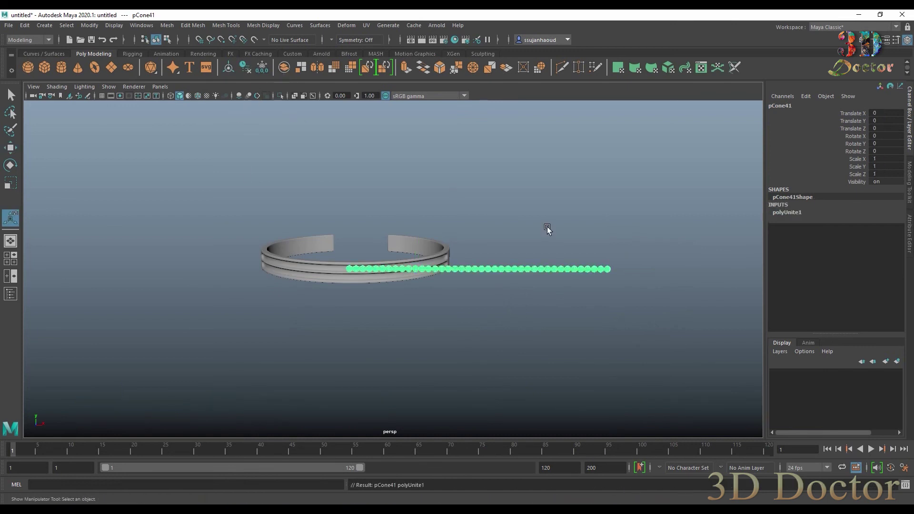
# Step: Center the combined stud row's pivot and move the row along X to about -3.4, across the front of the band
pyautogui.scroll(1, 545, 223)
pyautogui.scroll(-3, 544, 222)
pyautogui.moveTo(545, 222)
pyautogui.keyDown('alt'); pyautogui.mouseDown()
pyautogui.moveTo(437, 222)
pyautogui.moveTo(563, 218)
pyautogui.moveTo(548, 218)
pyautogui.mouseUp(); pyautogui.keyUp('alt')
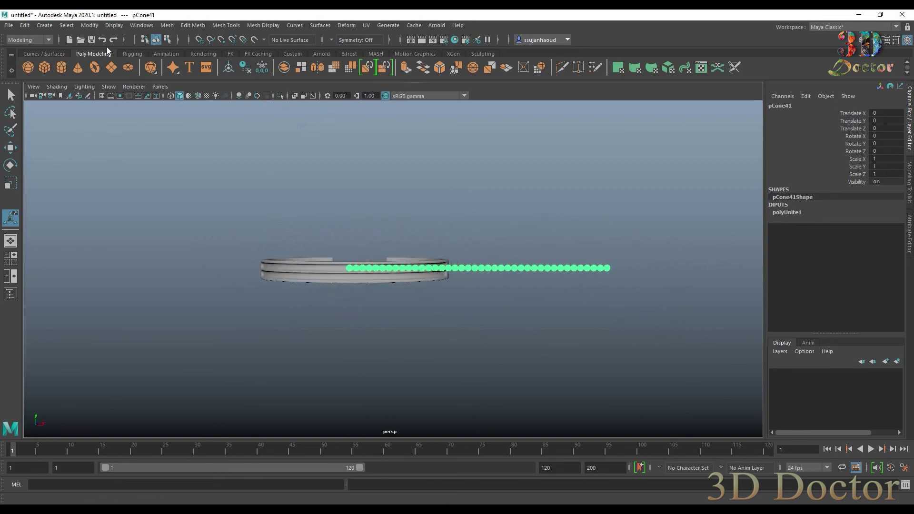
pyautogui.click(87, 26)
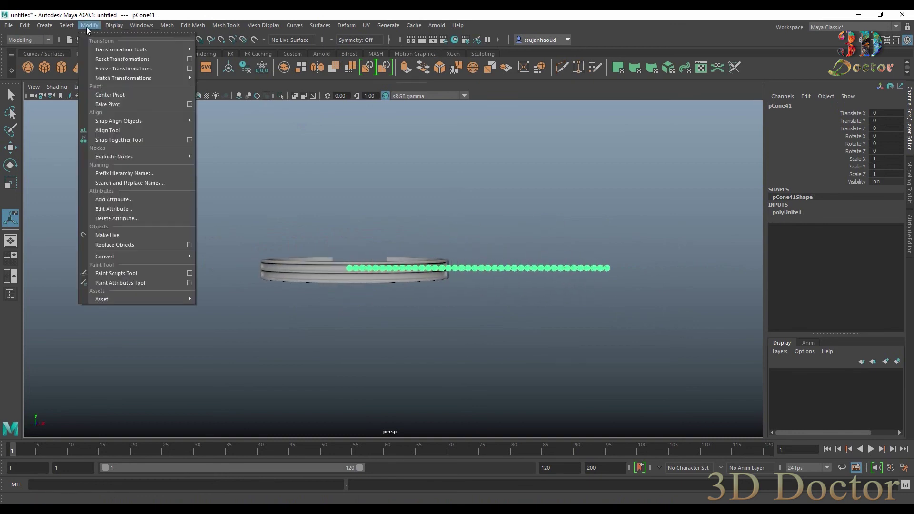
pyautogui.click(130, 95)
pyautogui.press('w')
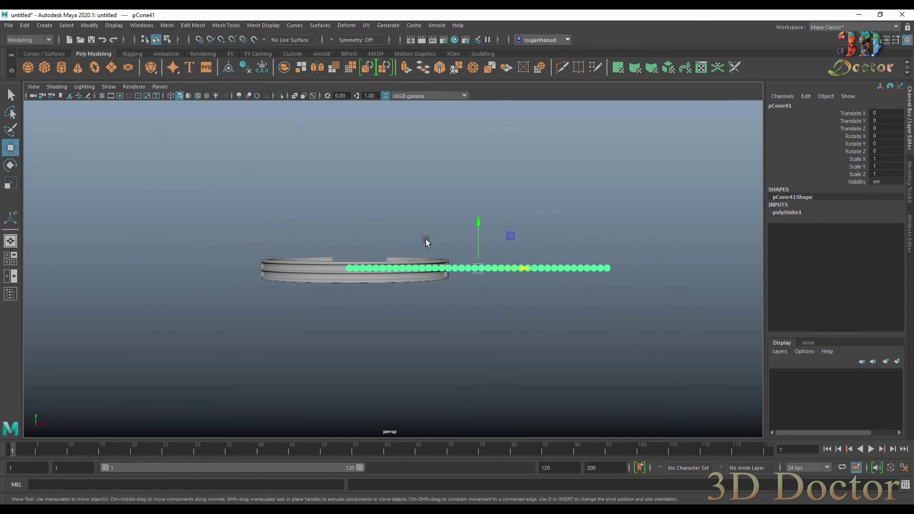
pyautogui.moveTo(524, 269); pyautogui.dragTo(401, 256)
pyautogui.scroll(3, 454, 261)
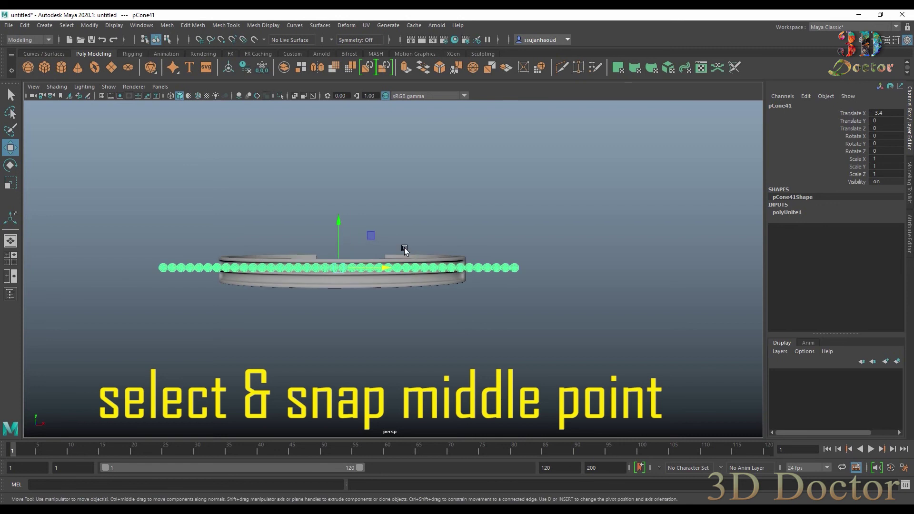
pyautogui.keyDown('alt'); pyautogui.moveTo(406, 251); pyautogui.dragTo(431, 252, button='middle'); pyautogui.keyUp('alt')
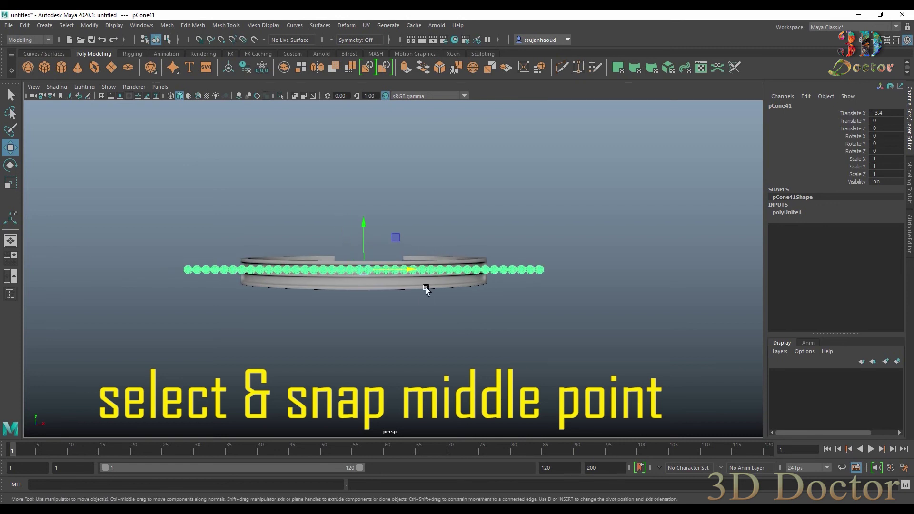
# Step: Snap the stud row's middle to the vertical grid centre line in the front view, at Translate X -3.504
pyautogui.press('space')
pyautogui.press('space')
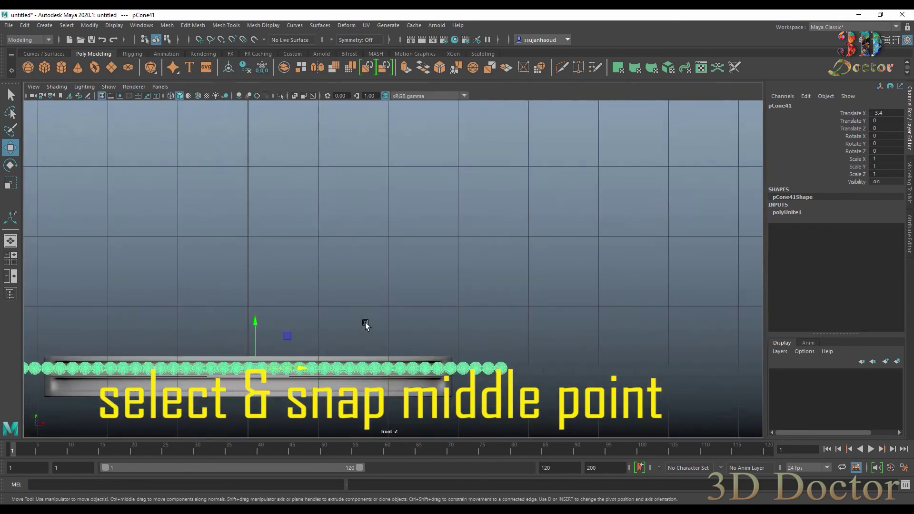
pyautogui.moveTo(374, 322); pyautogui.dragTo(327, 301, button='middle')
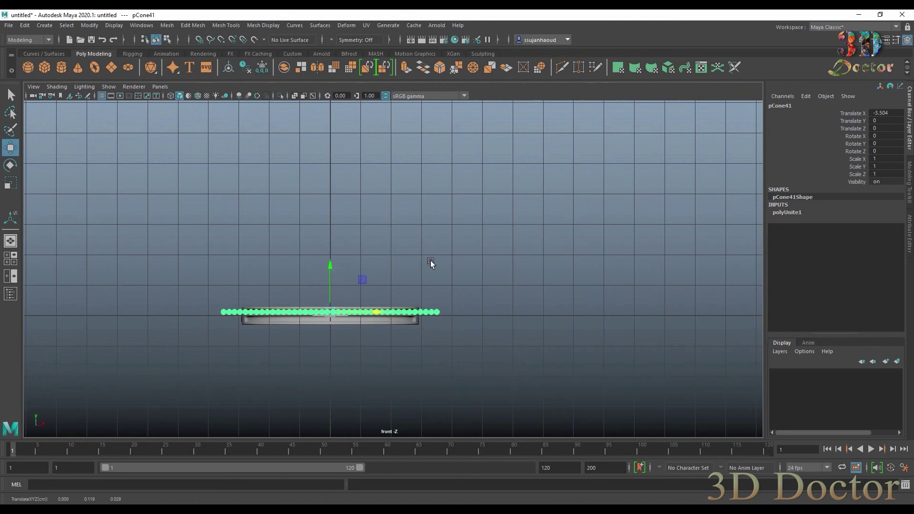
pyautogui.press('space')
pyautogui.press('space')
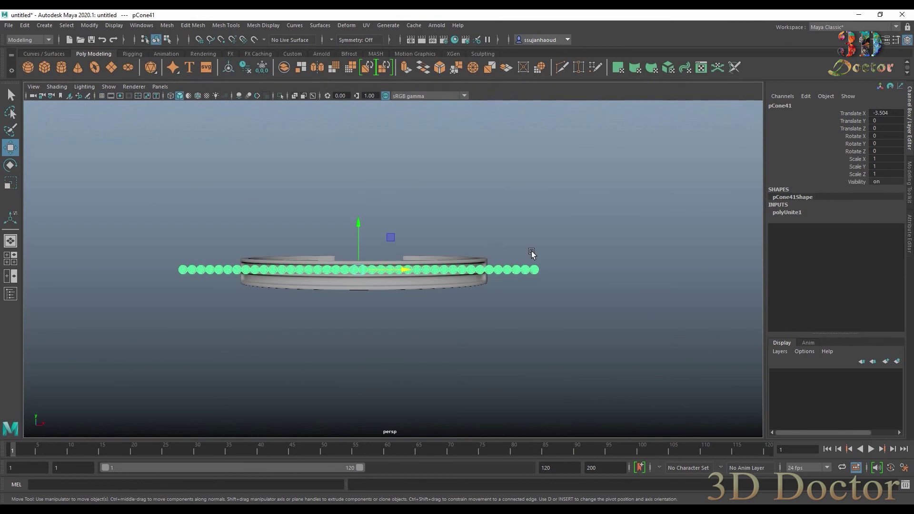
# Step: Add a nonlinear Bend deformer to the stud row and set its handle's Rotate Z to 90
pyautogui.moveTo(532, 254)
pyautogui.keyDown('alt'); pyautogui.mouseDown()
pyautogui.moveTo(534, 300)
pyautogui.moveTo(537, 257)
pyautogui.mouseUp(); pyautogui.keyUp('alt')
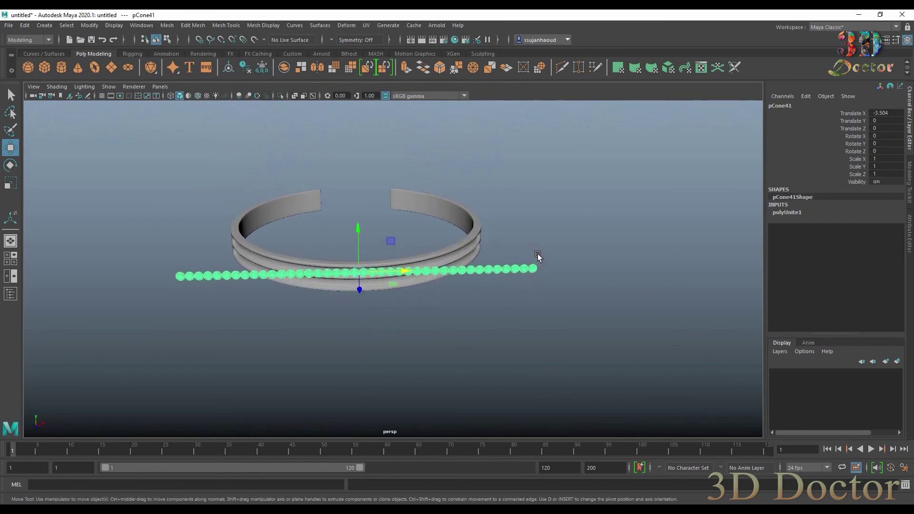
pyautogui.click(352, 26)
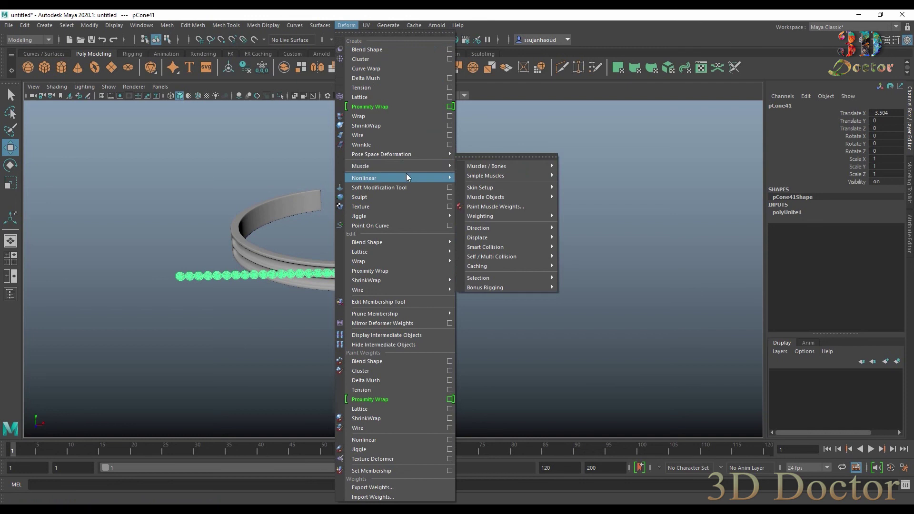
pyautogui.moveTo(413, 179)
pyautogui.click(480, 177)
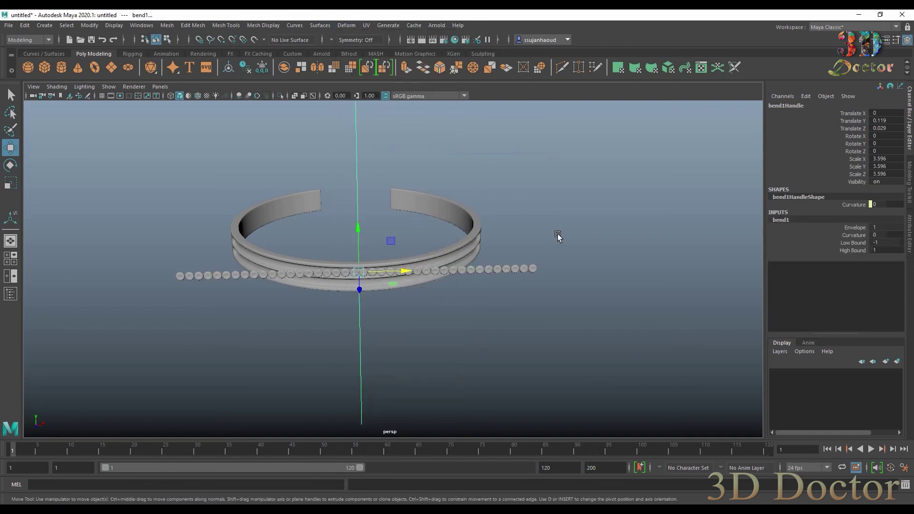
pyautogui.press('e')
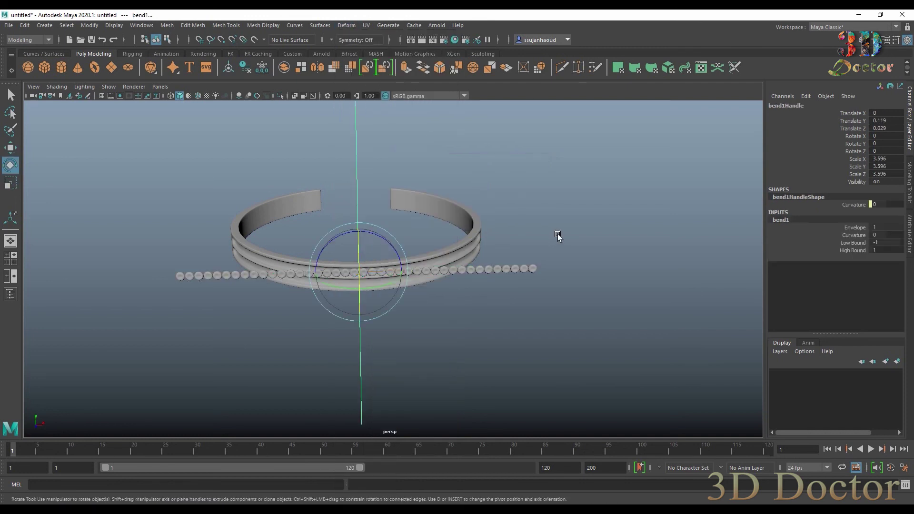
pyautogui.moveTo(372, 233); pyautogui.dragTo(392, 248)
pyautogui.doubleClick(903, 151)
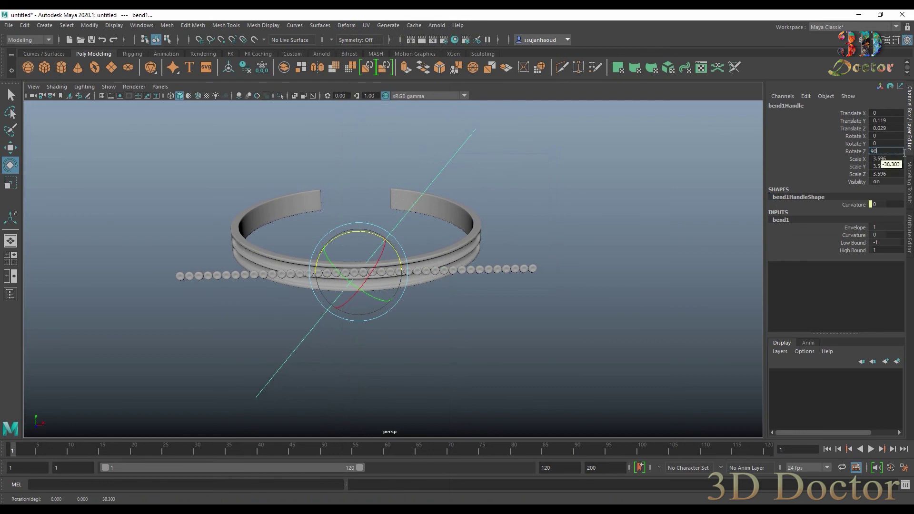
pyautogui.write('90')
pyautogui.press('Return')
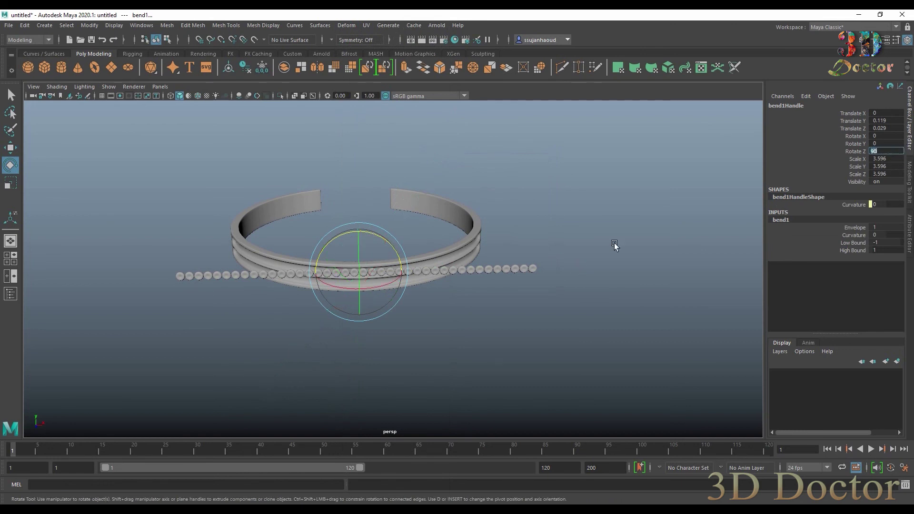
# Step: Isolate the bend handle from the stud row in the selection and set its Rotate Y to 90
pyautogui.click(613, 221)
pyautogui.moveTo(527, 241); pyautogui.dragTo(569, 310)
pyautogui.scroll(4, 521, 306)
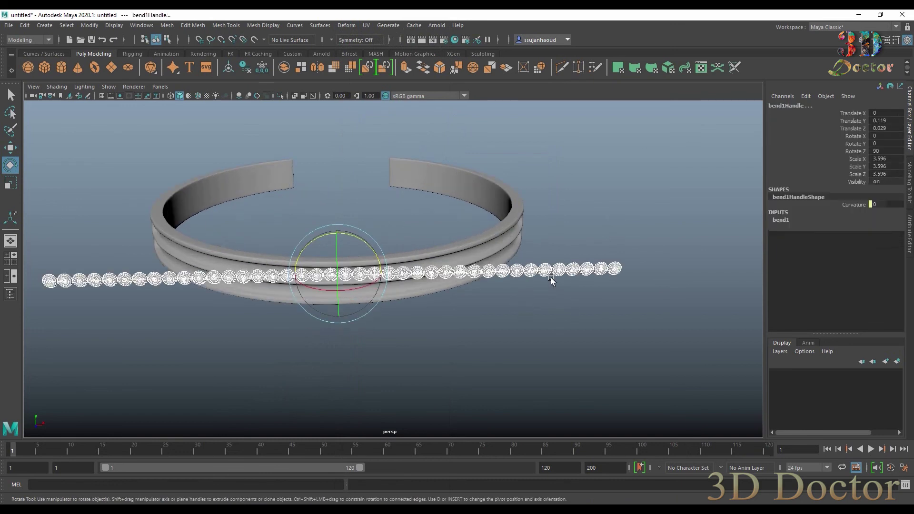
pyautogui.press('4')
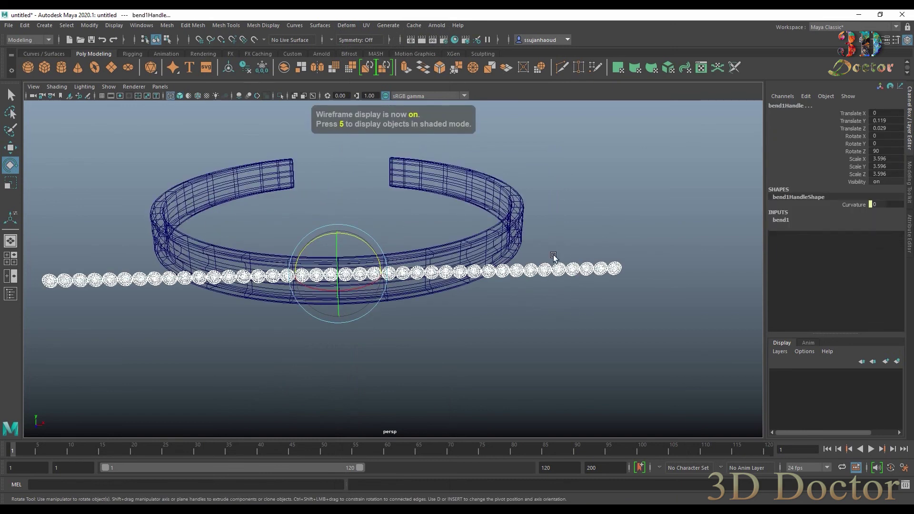
pyautogui.keyDown('ctrl'); pyautogui.click(560, 267); pyautogui.keyUp('ctrl')
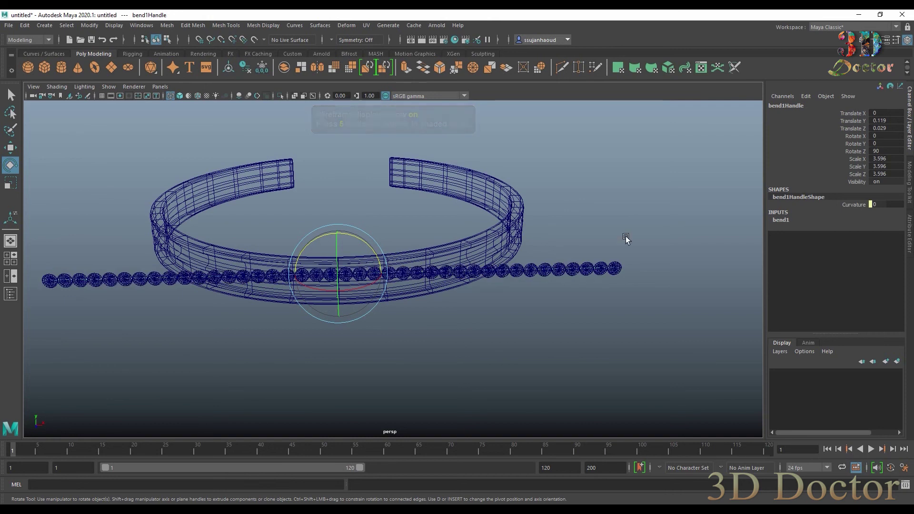
pyautogui.moveTo(337, 256); pyautogui.dragTo(338, 268)
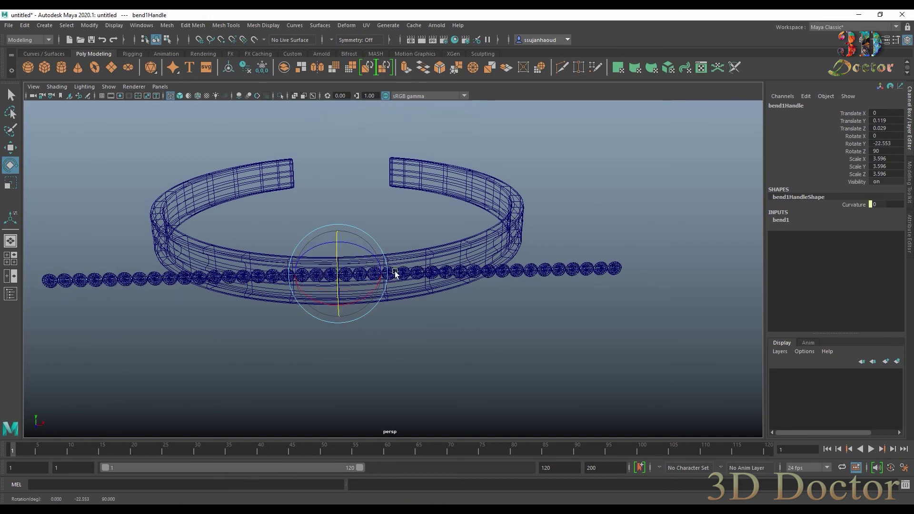
pyautogui.doubleClick(895, 144)
pyautogui.press('Return')
pyautogui.click(602, 205)
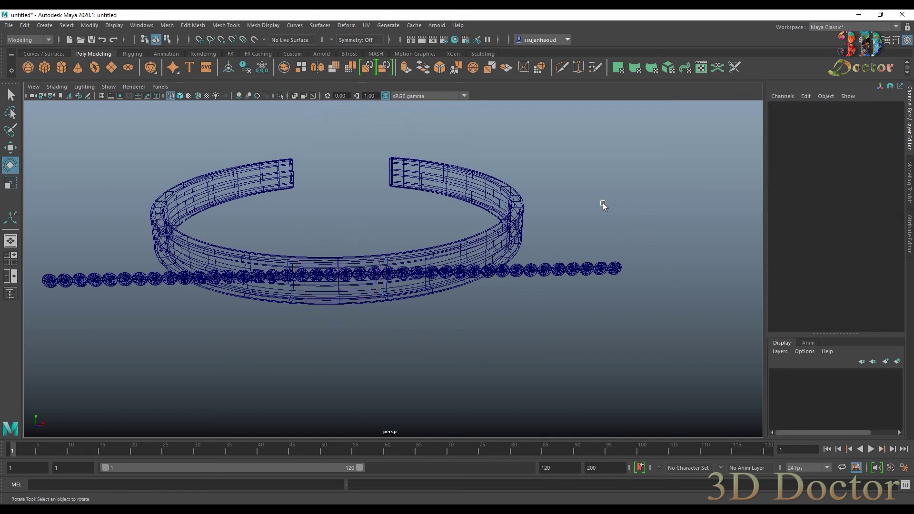
# Step: Return to shaded display and raise the bend's Curvature to about 73.3 so the stud row wraps around the band
pyautogui.press('5')
pyautogui.moveTo(581, 219); pyautogui.dragTo(633, 337)
pyautogui.click(784, 221)
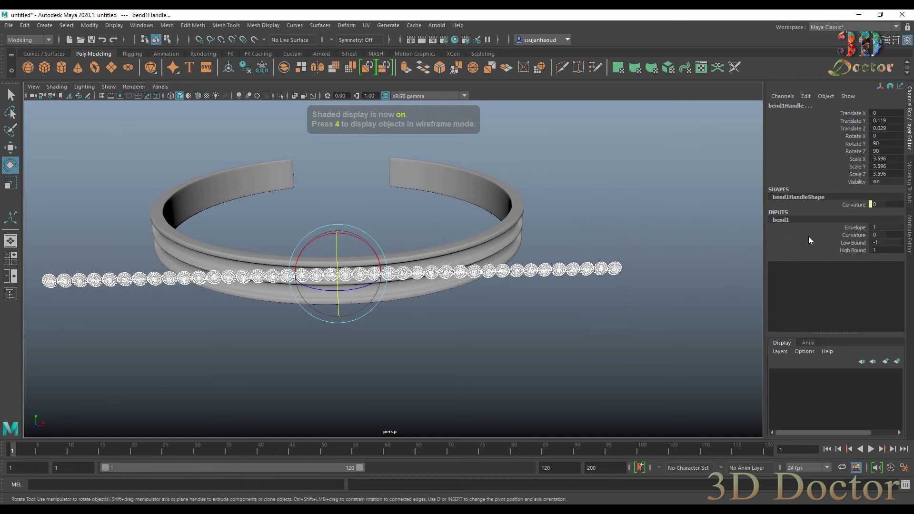
pyautogui.click(840, 233)
pyautogui.moveTo(573, 308); pyautogui.dragTo(603, 307, button='middle')
# Step: Refine the bend's Curvature to about 71.047 in the top view, matching the studs to the band's outline
pyautogui.press('space')
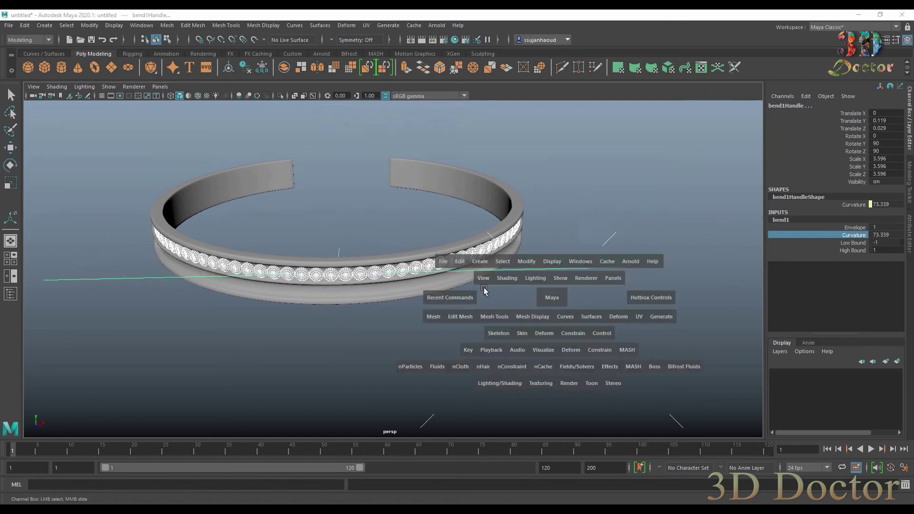
pyautogui.press('space')
pyautogui.keyDown('alt'); pyautogui.moveTo(422, 252); pyautogui.dragTo(472, 290, button='right'); pyautogui.keyUp('alt')
pyautogui.moveTo(559, 273); pyautogui.dragTo(558, 274, button='middle')
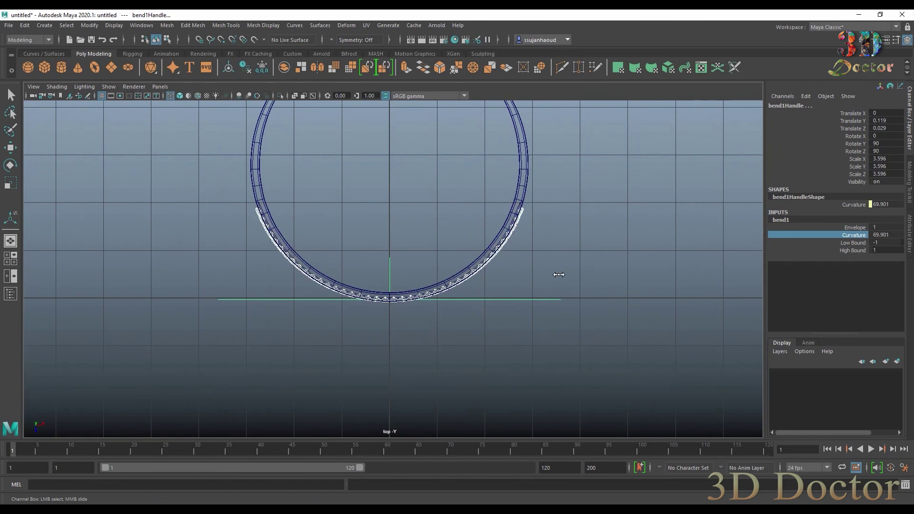
pyautogui.scroll(5, 559, 276)
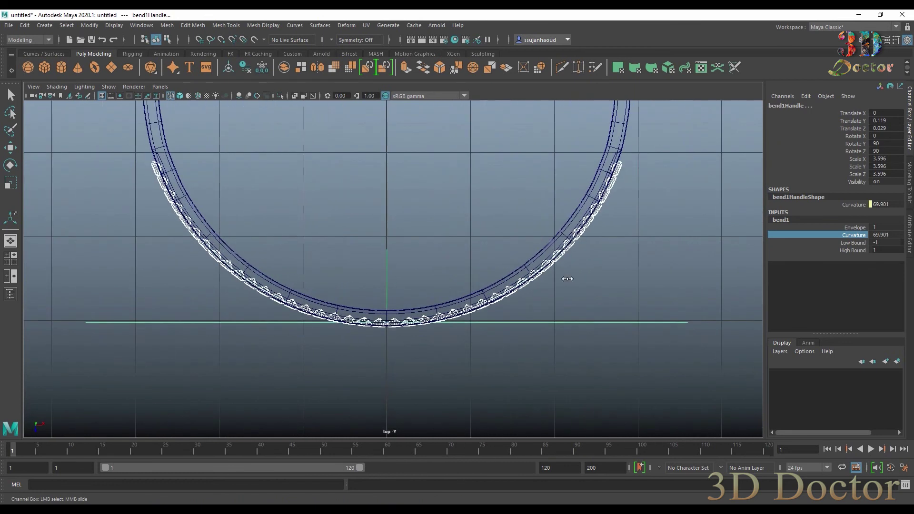
pyautogui.moveTo(567, 279); pyautogui.dragTo(567, 279, button='middle')
pyautogui.scroll(3, 576, 277)
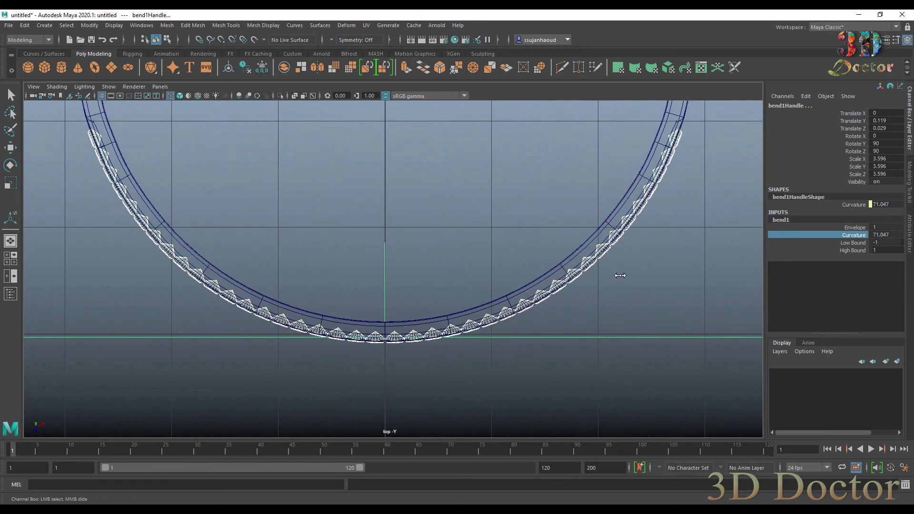
pyautogui.moveTo(619, 277); pyautogui.dragTo(641, 287, button='middle')
# Step: Delete the history of the bent stud row in the perspective view to bake in the curve
pyautogui.press('space')
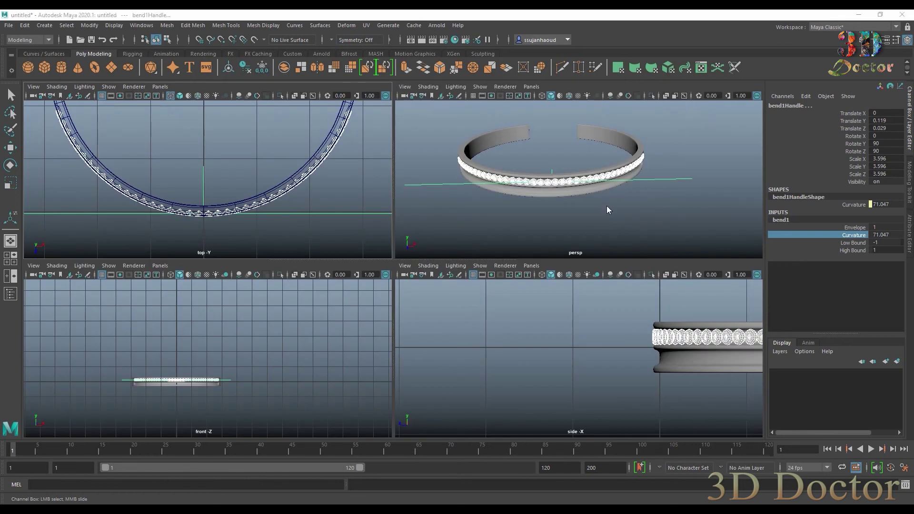
pyautogui.press('space')
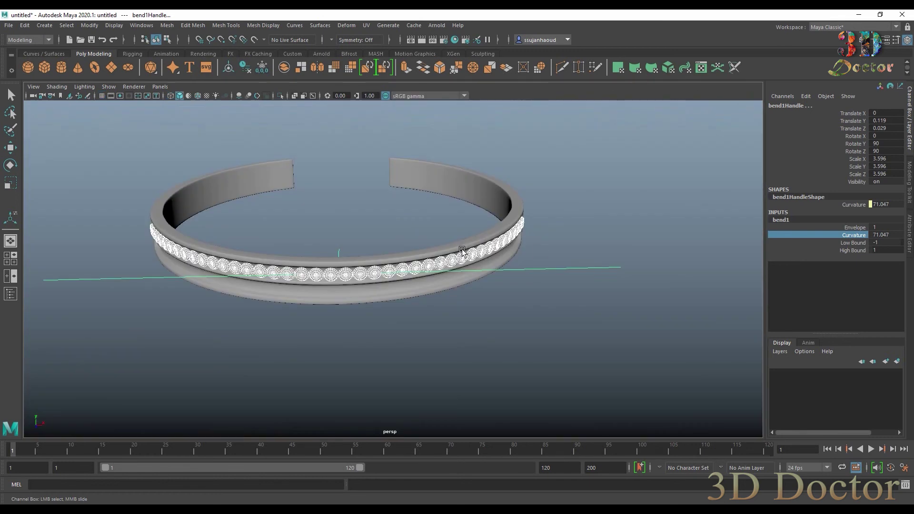
pyautogui.click(25, 24)
pyautogui.moveTo(122, 139)
pyautogui.click(213, 140)
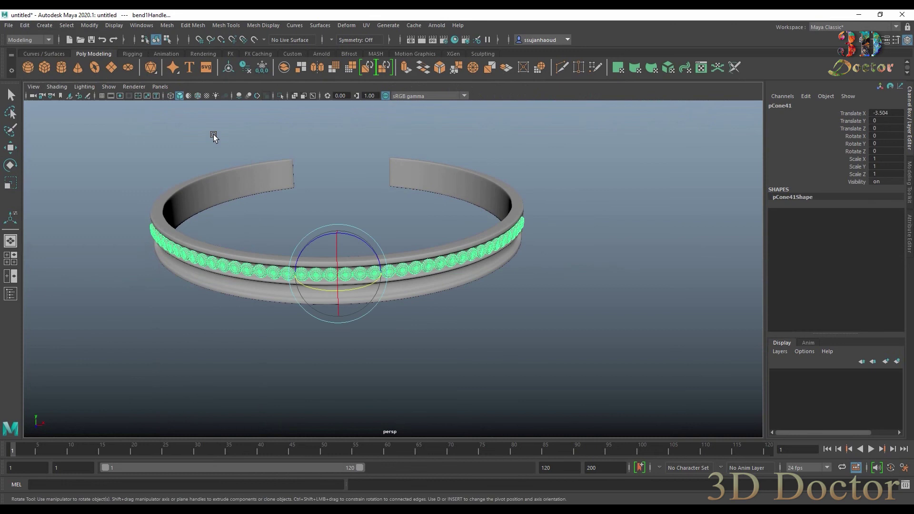
pyautogui.press('e')
# Step: Duplicate the curved stud row and move the copy down into the band's lower groove, at about Y -0.231
pyautogui.click(619, 189)
pyautogui.keyDown('alt'); pyautogui.moveTo(566, 265); pyautogui.dragTo(481, 270); pyautogui.keyUp('alt')
pyautogui.click(481, 270)
pyautogui.hotkey('ctrl', 'd')
pyautogui.press('w')
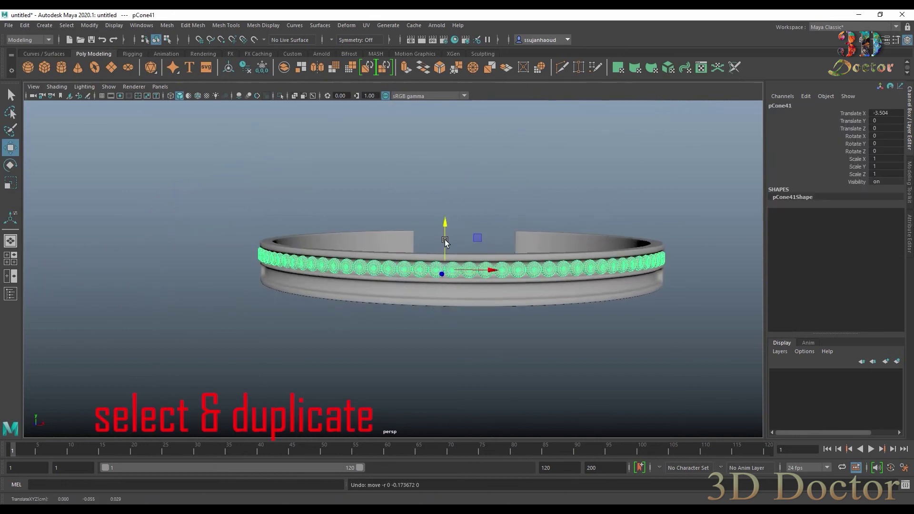
pyautogui.moveTo(444, 221); pyautogui.dragTo(444, 243)
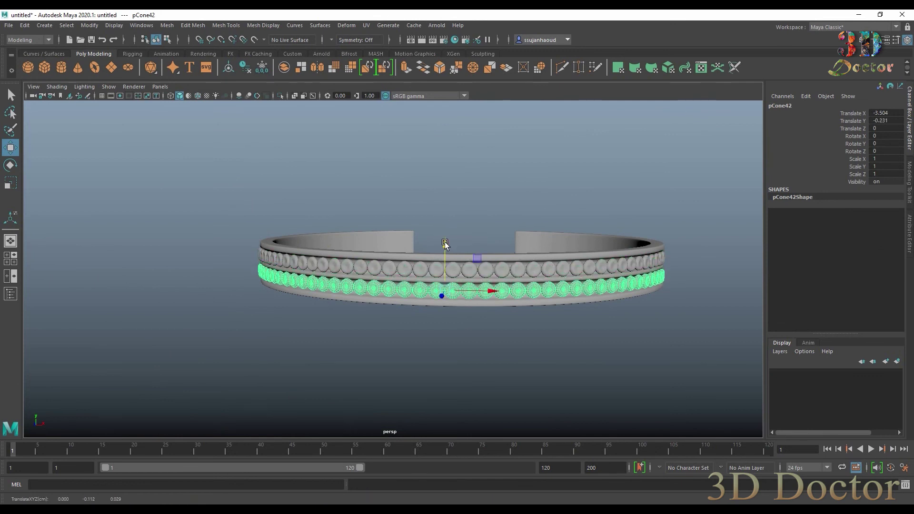
# Step: Fine-tune the lower stud row's height to about Y -0.242, deselect it and check the finished band
pyautogui.scroll(5, 476, 260)
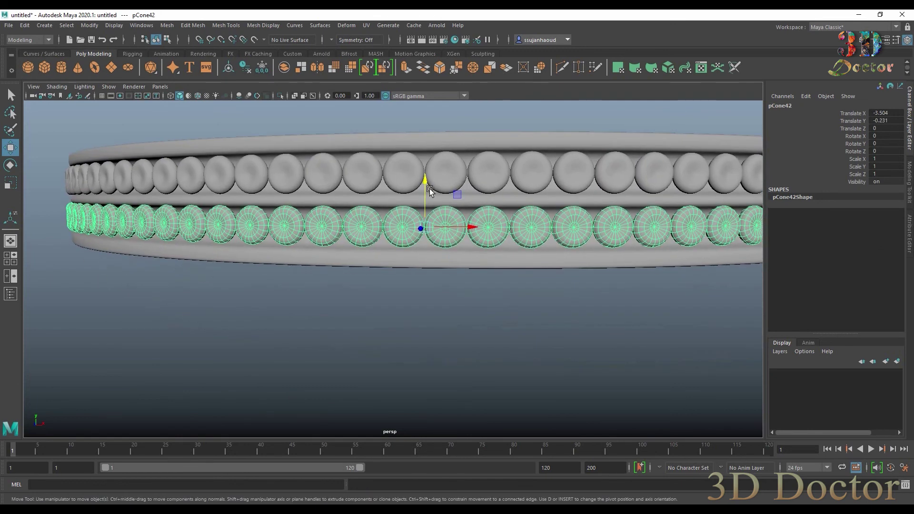
pyautogui.moveTo(426, 185); pyautogui.dragTo(537, 269)
pyautogui.scroll(-5, 506, 281)
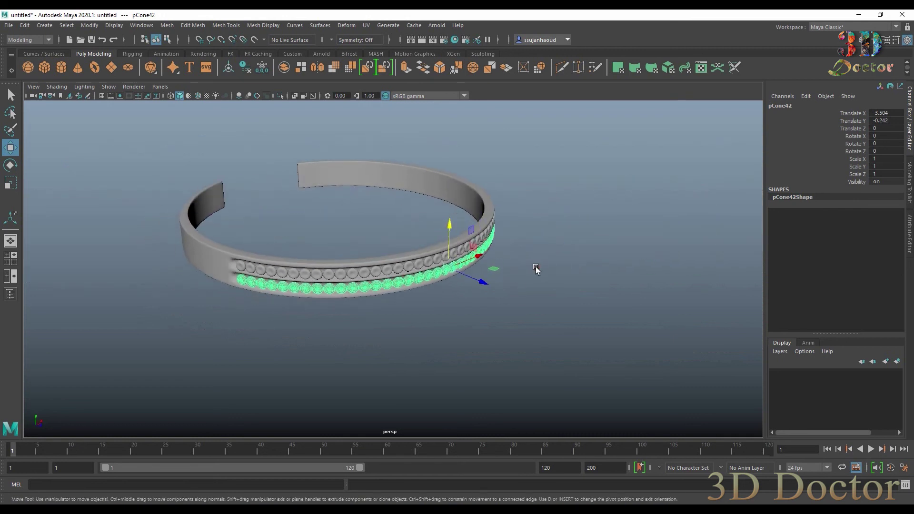
pyautogui.click(567, 215)
pyautogui.keyDown('alt'); pyautogui.moveTo(567, 215); pyautogui.dragTo(510, 258); pyautogui.keyUp('alt')
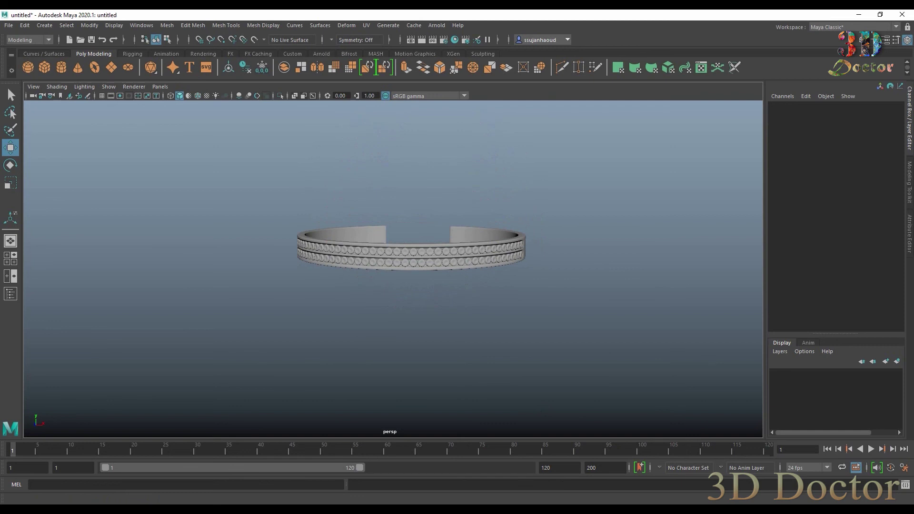